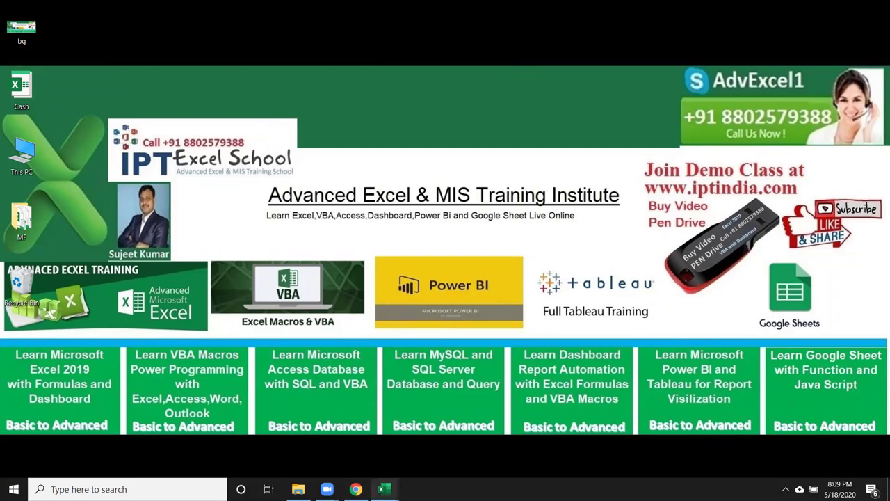
# Bring the Formula Name workbook forward and close it.
pyautogui.moveTo(382, 489)
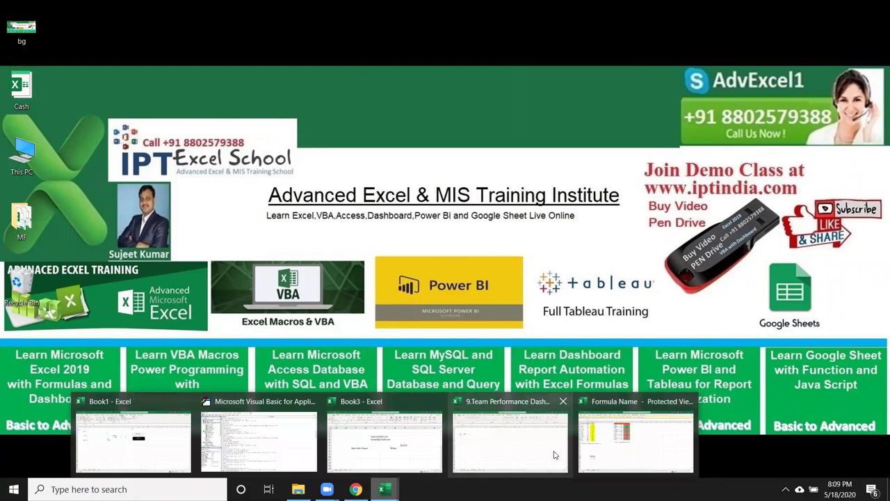
pyautogui.moveTo(614, 453)
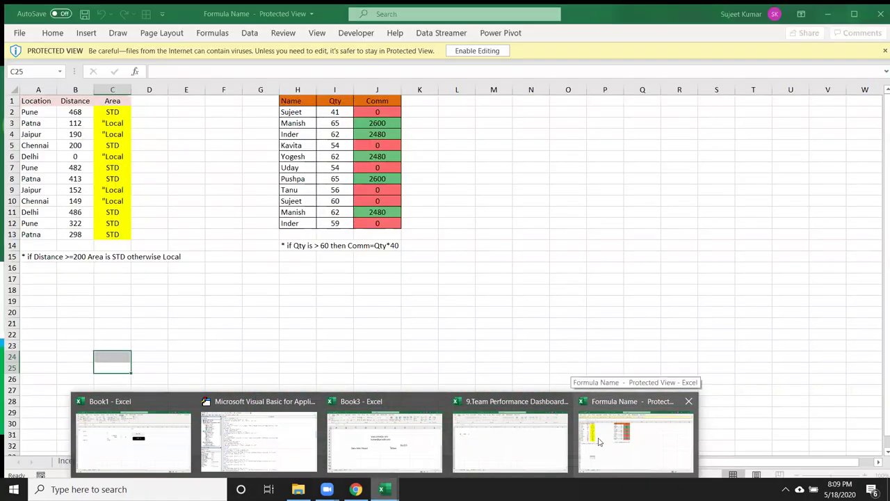
pyautogui.click(600, 439)
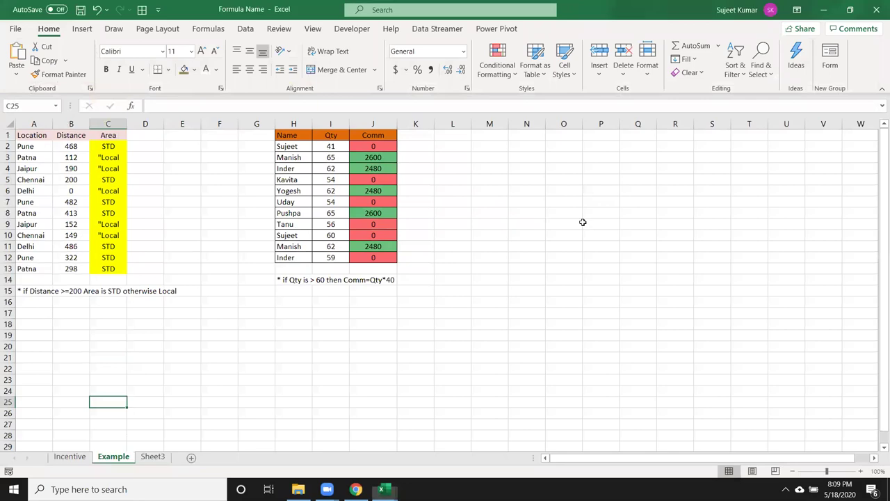
pyautogui.click(877, 9)
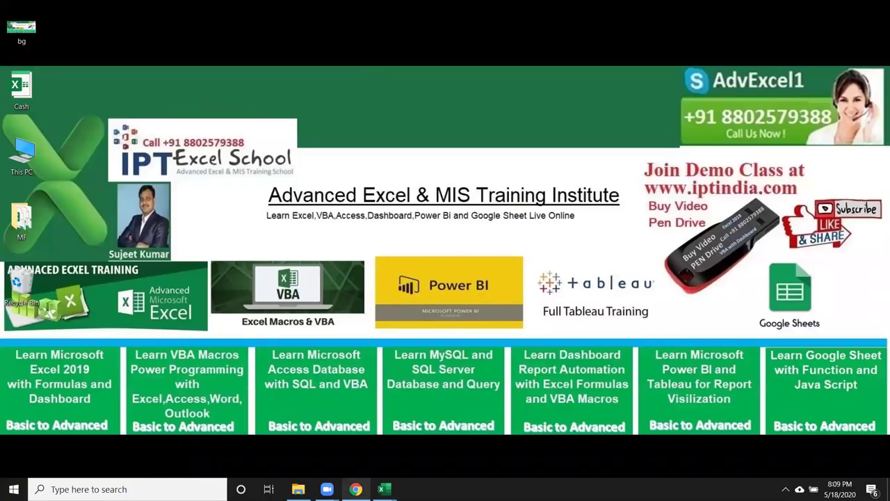
# Close the 9.Team Performance Dashboard workbook without saving.
pyautogui.moveTo(383, 489)
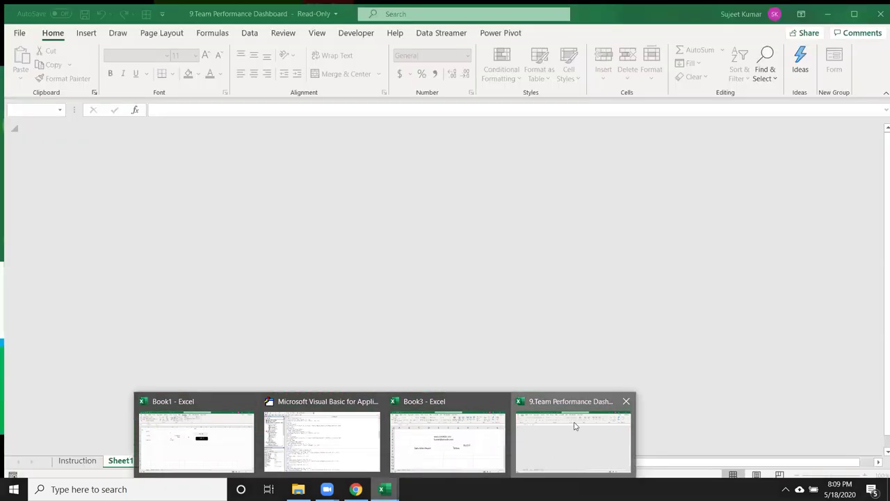
pyautogui.click(573, 443)
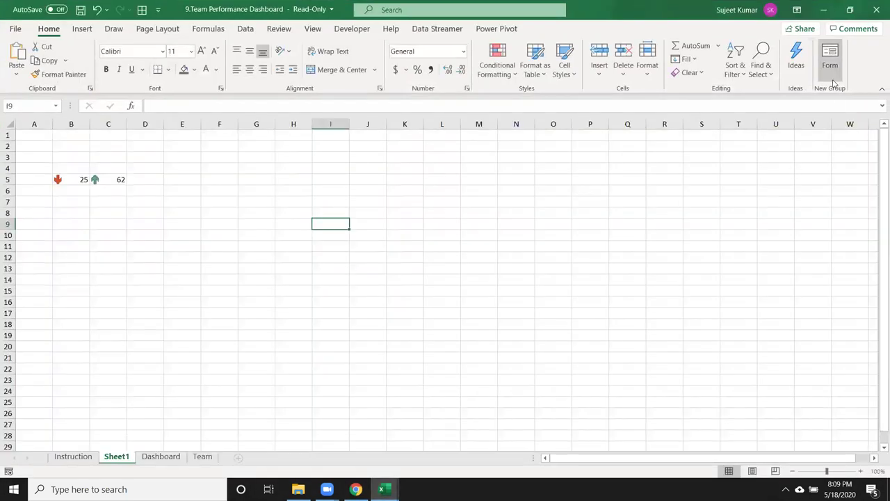
pyautogui.click(877, 10)
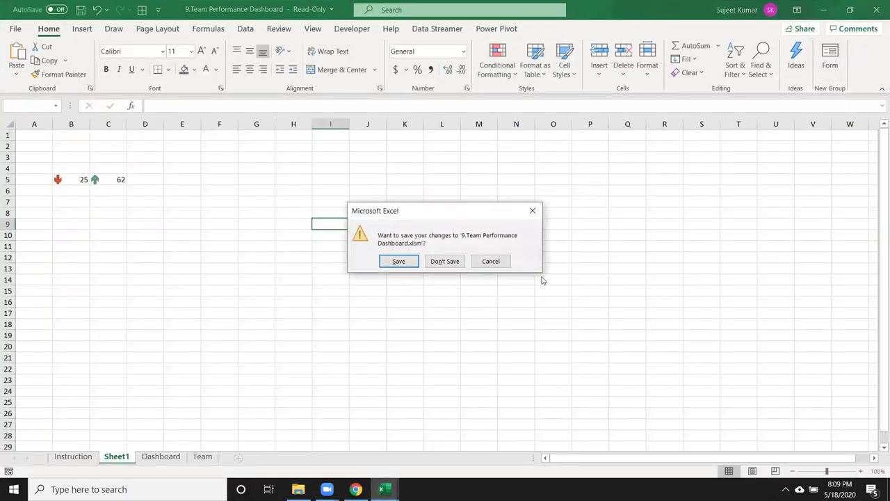
pyautogui.click(444, 261)
# Close the leftover empty Excel window and bring Book3 to the front.
pyautogui.moveTo(384, 489)
pyautogui.click(629, 405)
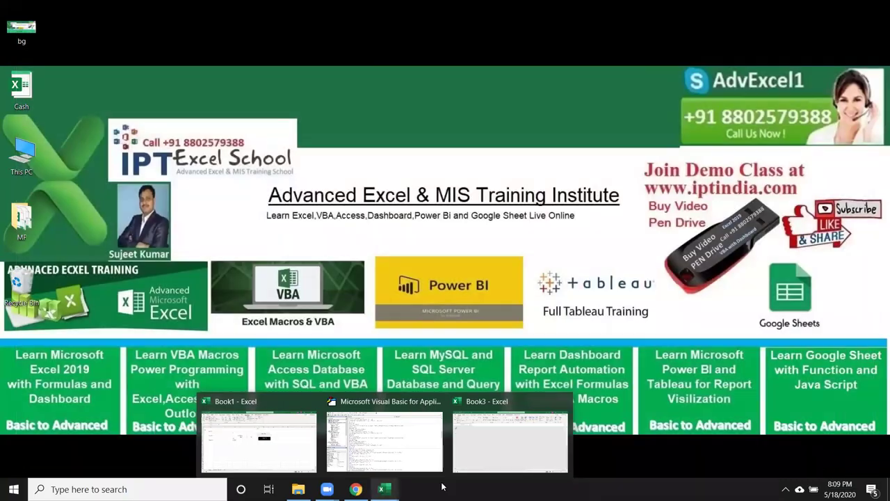
pyautogui.click(487, 462)
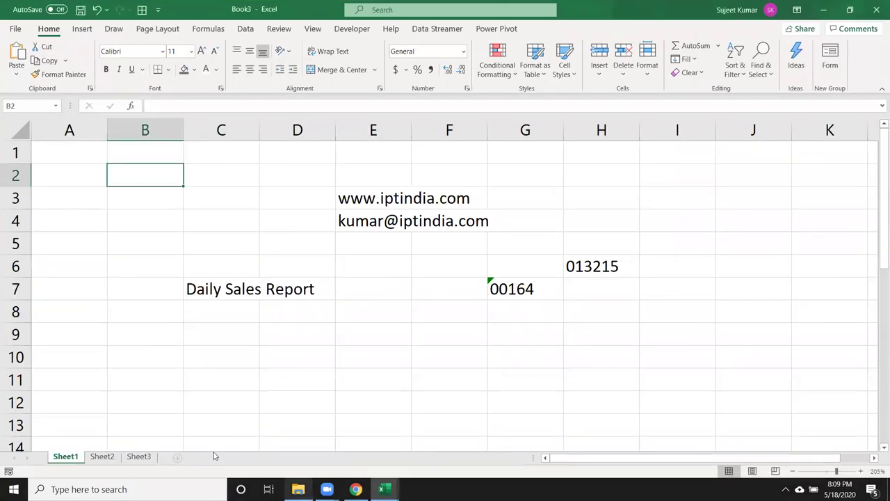
# On Sheet2, fill A1:F14 with =RANDBETWEEN(10,90).
pyautogui.click(103, 457)
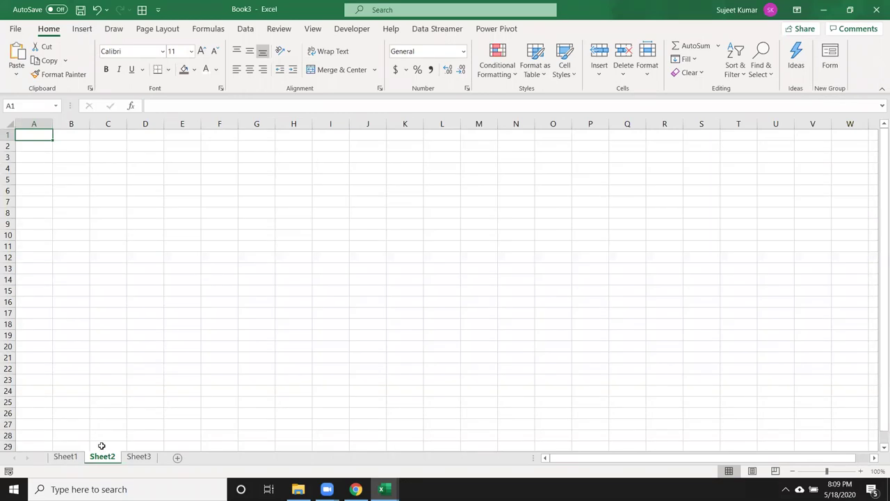
pyautogui.write('=ra')
pyautogui.press('Down')
pyautogui.press('Down')
pyautogui.press('Down')
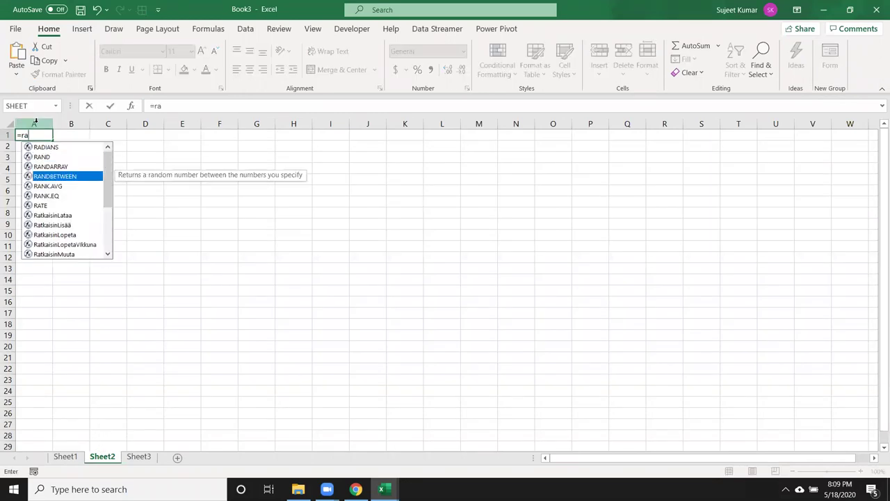
pyautogui.press('Tab')
pyautogui.write('10,')
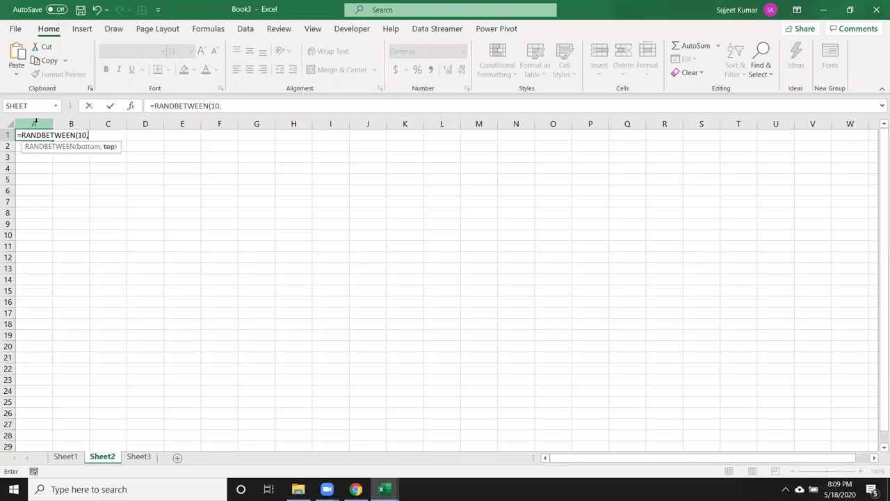
pyautogui.write('90')
pyautogui.hotkey('ctrl', 'Return')
pyautogui.hotkey('shift', 'Right')
pyautogui.hotkey('shift', 'Right')
pyautogui.hotkey('shift', 'Right')
pyautogui.hotkey('shift', 'Right')
pyautogui.hotkey('shift', 'Right')
pyautogui.hotkey('shift', 'Down')
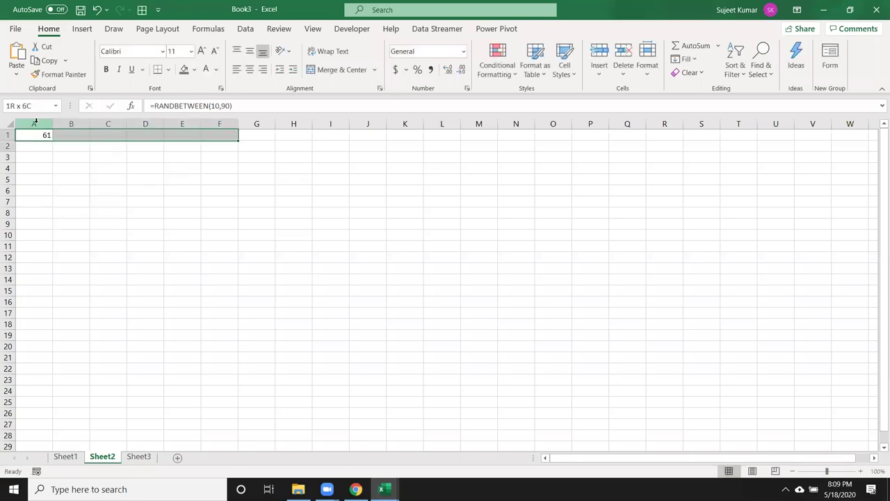
pyautogui.hotkey('shift', 'Down')
pyautogui.hotkey('shift', 'Down')
pyautogui.hotkey('shift', 'Down')
pyautogui.hotkey('shift', 'Down')
pyautogui.hotkey('shift', 'Down')
pyautogui.hotkey('shift', 'Down')
pyautogui.hotkey('ctrl', 'd')
pyautogui.hotkey('ctrl', 'r')
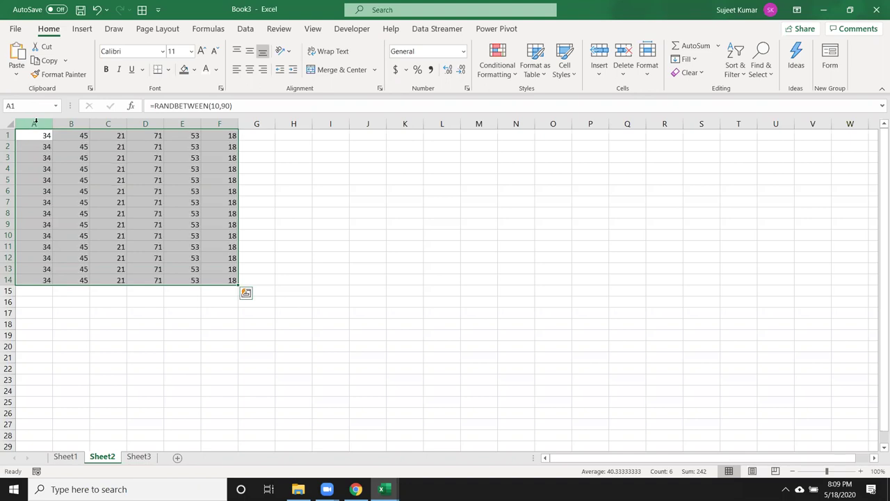
# Copy A1:F14 and paste it back as fixed values.
pyautogui.hotkey('ctrl', 'c')
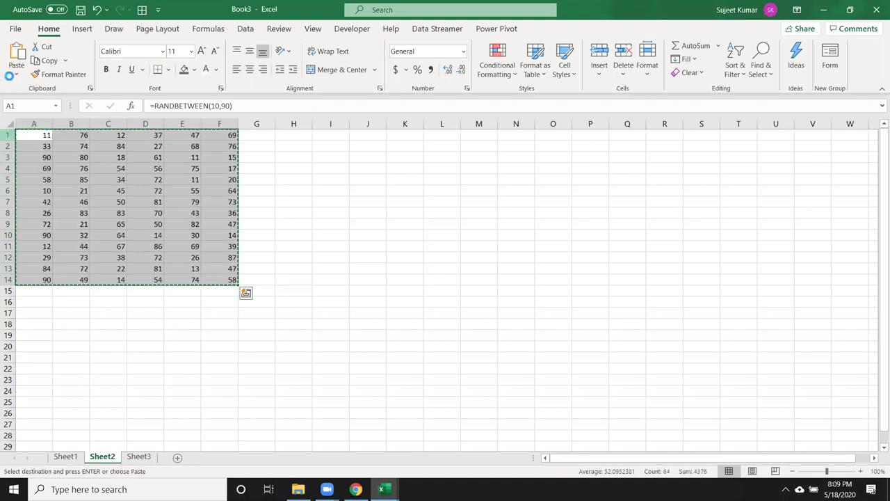
pyautogui.click(16, 78)
pyautogui.click(17, 160)
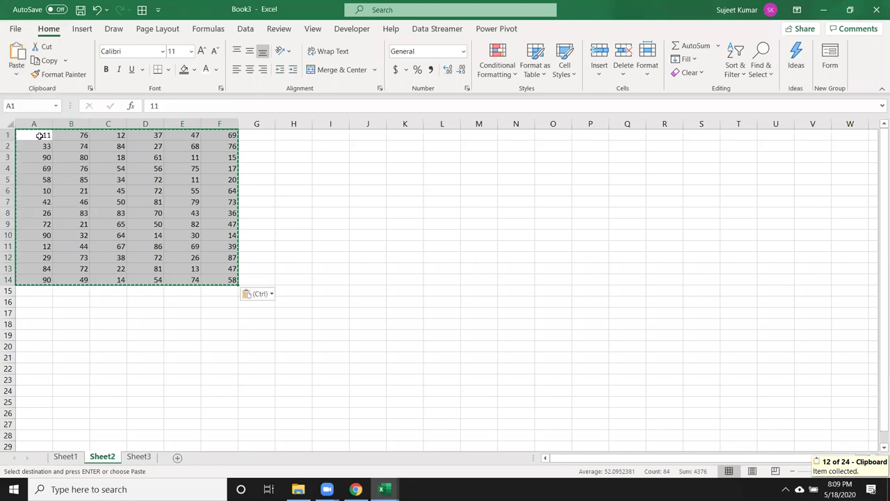
pyautogui.click(40, 135)
pyautogui.press('Escape')
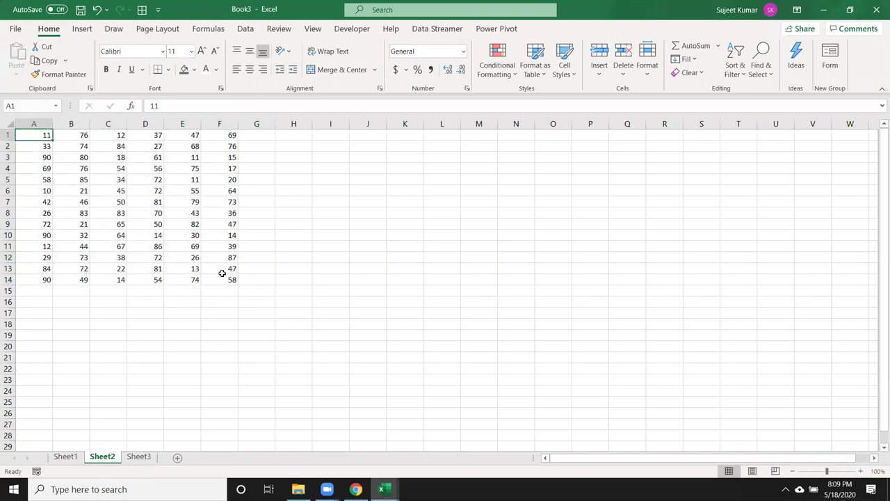
pyautogui.click(226, 276)
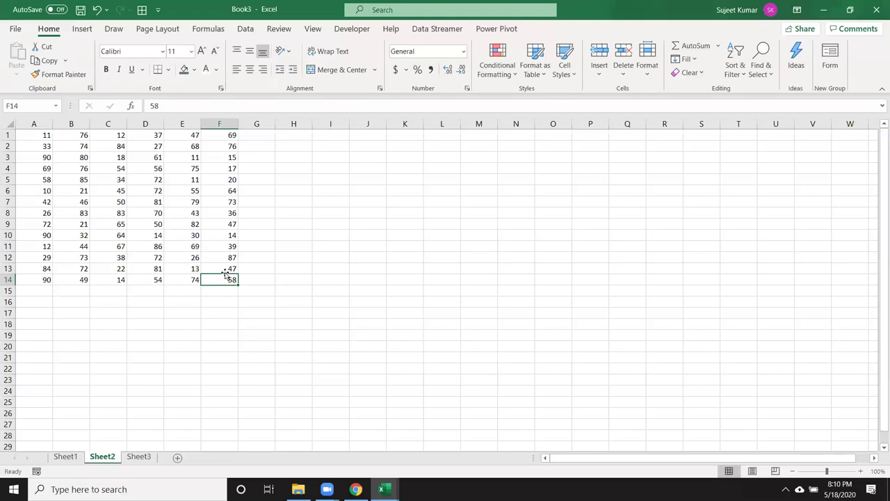
pyautogui.doubleClick(368, 155)
pyautogui.write('=sum')
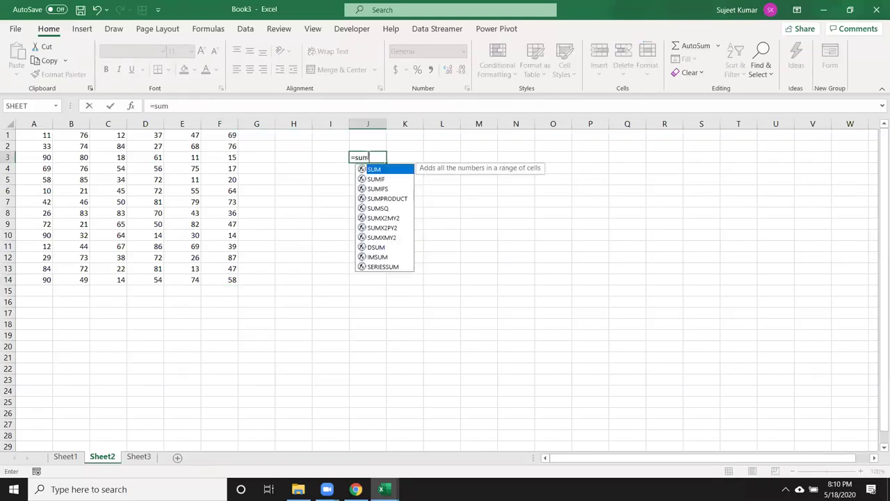
pyautogui.press('Tab')
pyautogui.moveTo(25, 137)
pyautogui.mouseDown()
pyautogui.moveTo(160, 269)
pyautogui.moveTo(230, 270)
pyautogui.mouseUp()
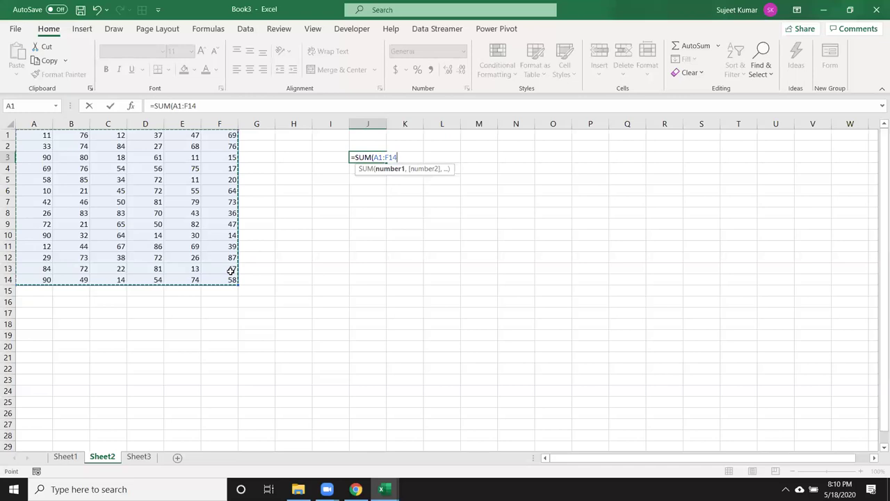
pyautogui.press('Return')
pyautogui.press('Up')
pyautogui.hotkey('shift', 'Down')
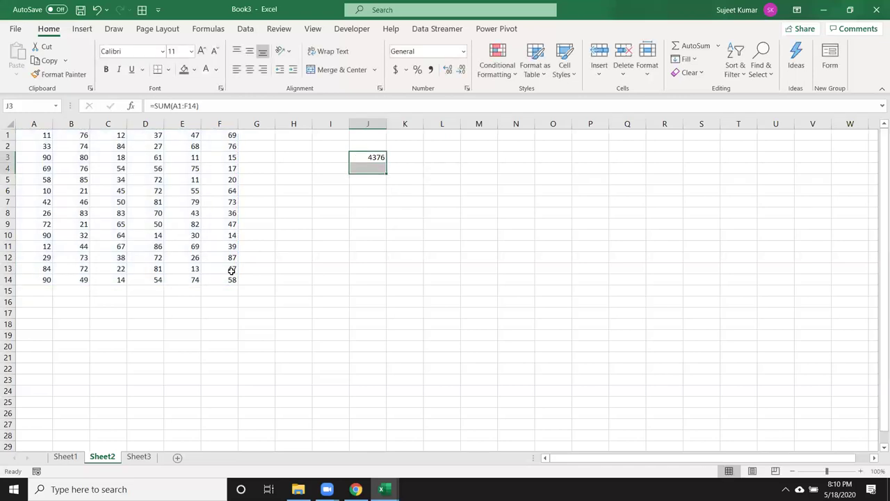
pyautogui.hotkey('ctrl', 'd')
pyautogui.press('Down')
pyautogui.press('F2')
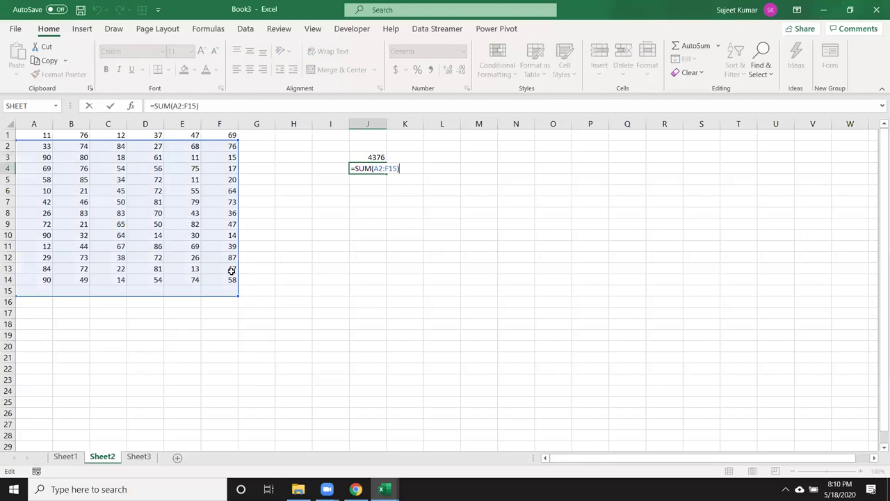
pyautogui.press('Escape')
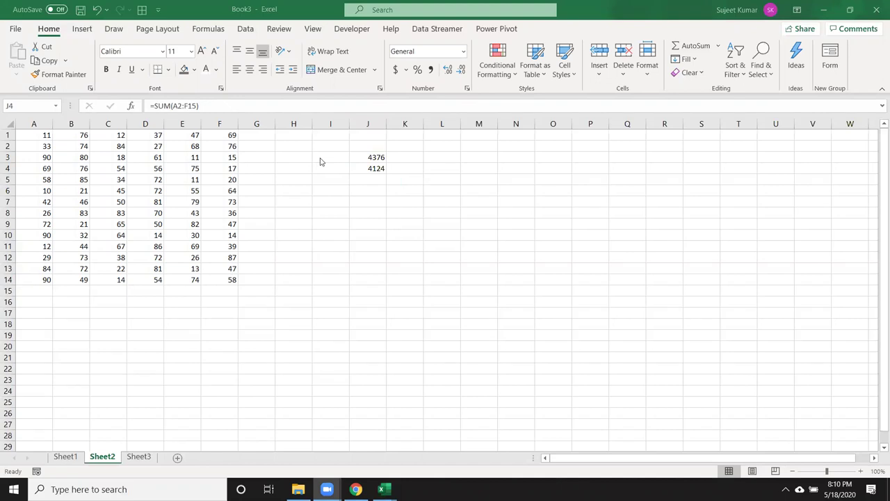
pyautogui.click(376, 170)
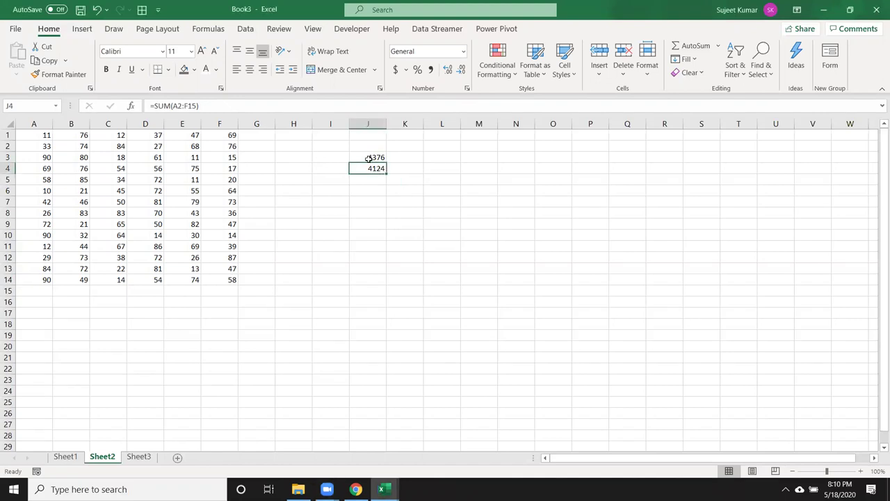
pyautogui.moveTo(370, 158); pyautogui.dragTo(369, 187)
pyautogui.press('Delete')
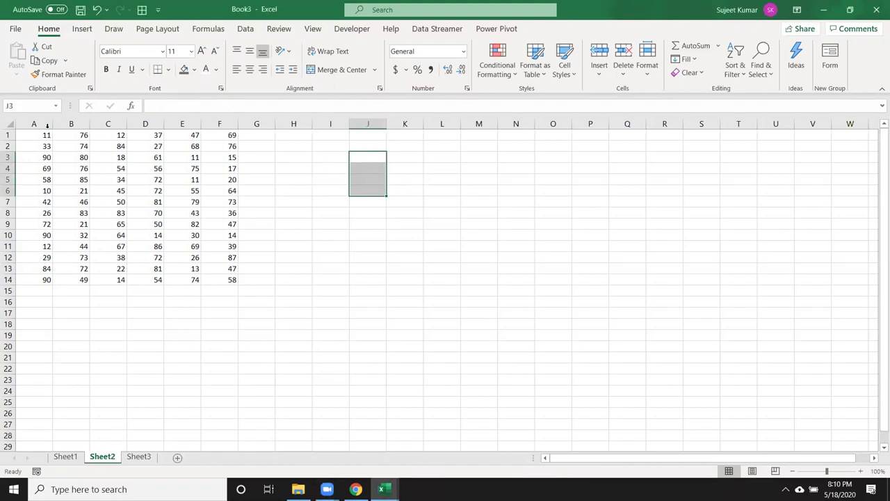
# Name the number block A1:F14 'Data'.
pyautogui.click(47, 125)
pyautogui.moveTo(43, 135); pyautogui.dragTo(215, 281)
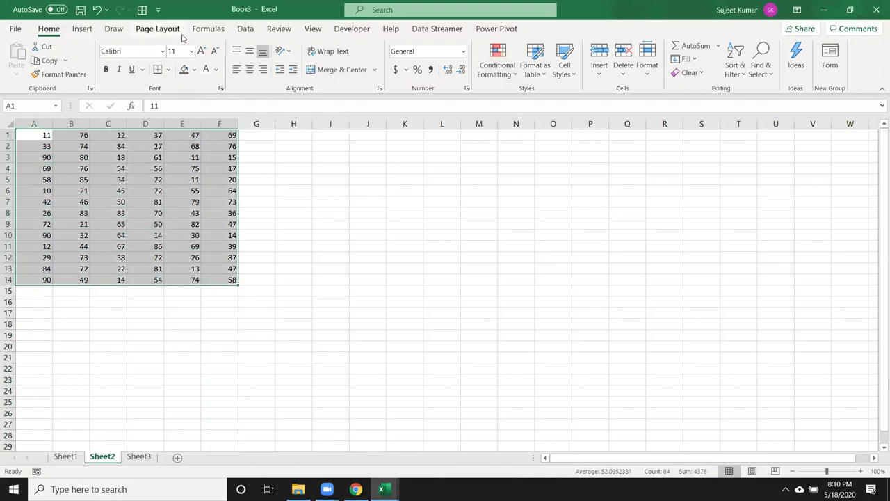
pyautogui.click(203, 34)
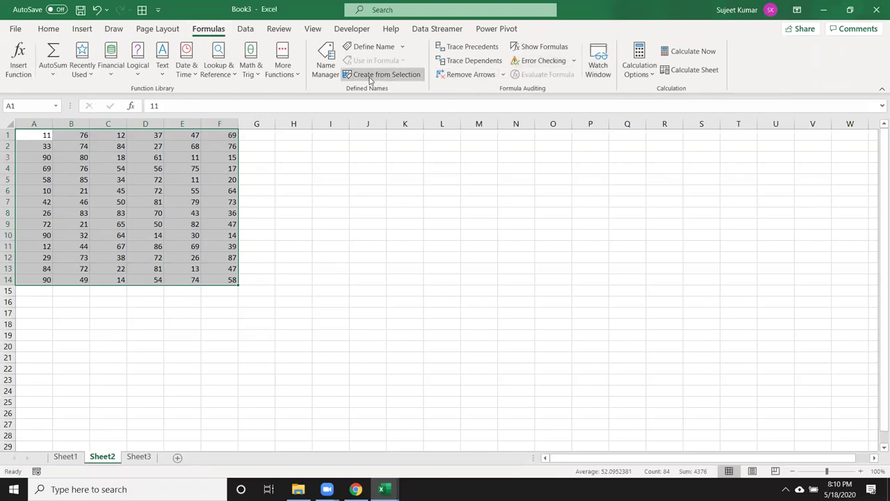
pyautogui.click(362, 46)
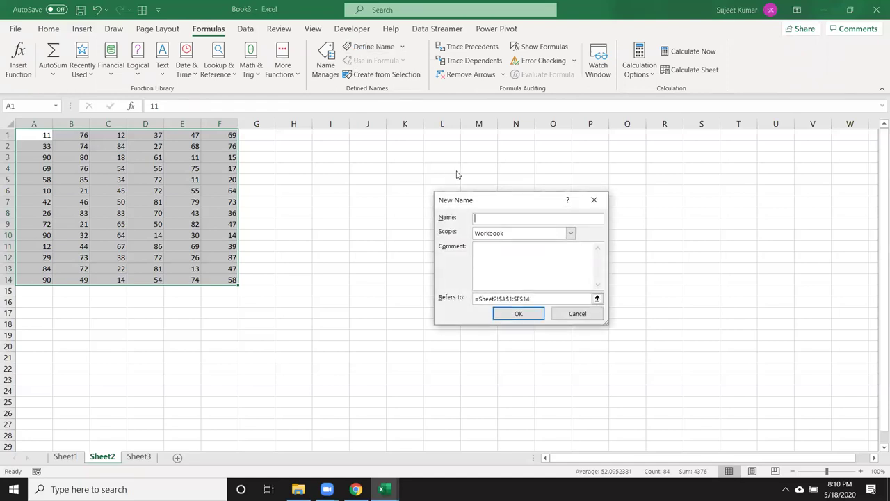
pyautogui.write('Dat')
pyautogui.click(517, 314)
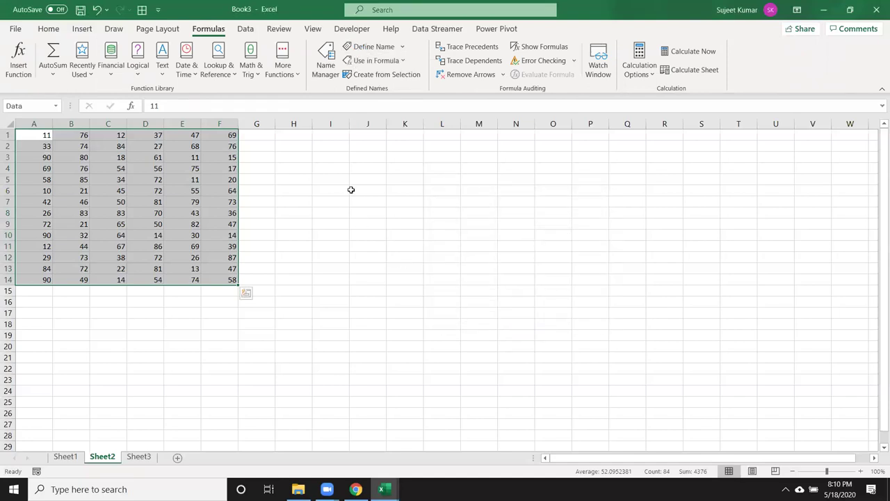
# Enter =SUM(Data) in I5 and fill it down to I10, then check I6's formula.
pyautogui.click(341, 179)
pyautogui.write('=SUM(dat')
pyautogui.press('Tab')
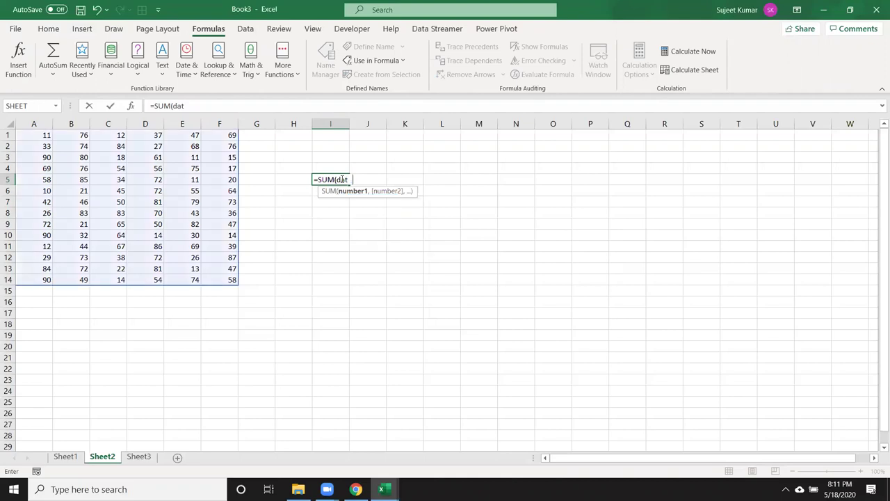
pyautogui.hotkey('ctrl', 'Return')
pyautogui.hotkey('shift', 'Down')
pyautogui.hotkey('shift', 'Down')
pyautogui.hotkey('shift', 'Down')
pyautogui.hotkey('shift', 'Down')
pyautogui.hotkey('shift', 'Down')
pyautogui.hotkey('ctrl', 'd')
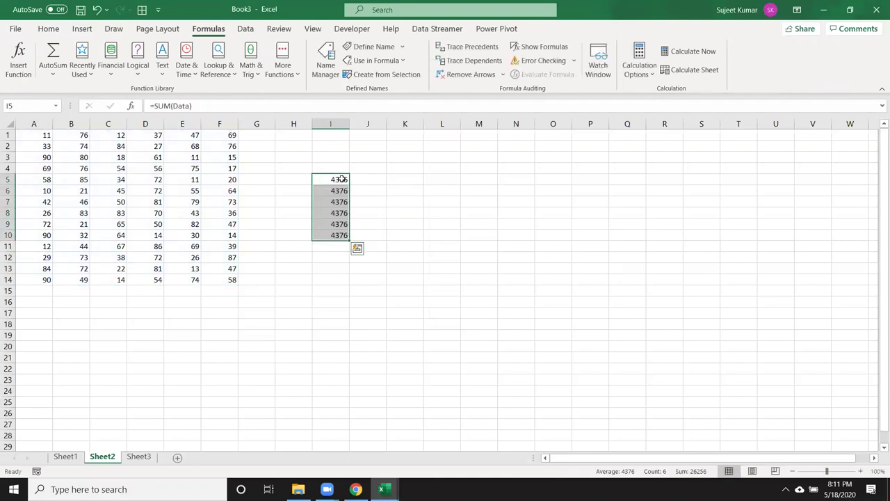
pyautogui.doubleClick(343, 191)
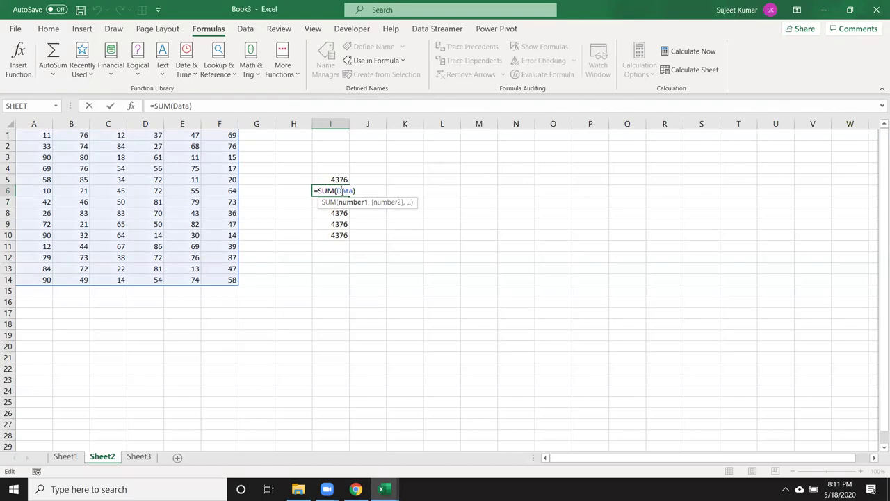
# Leave I6 unchanged and browse the sheet tabs, ending on the empty Sheet3.
pyautogui.press('Escape')
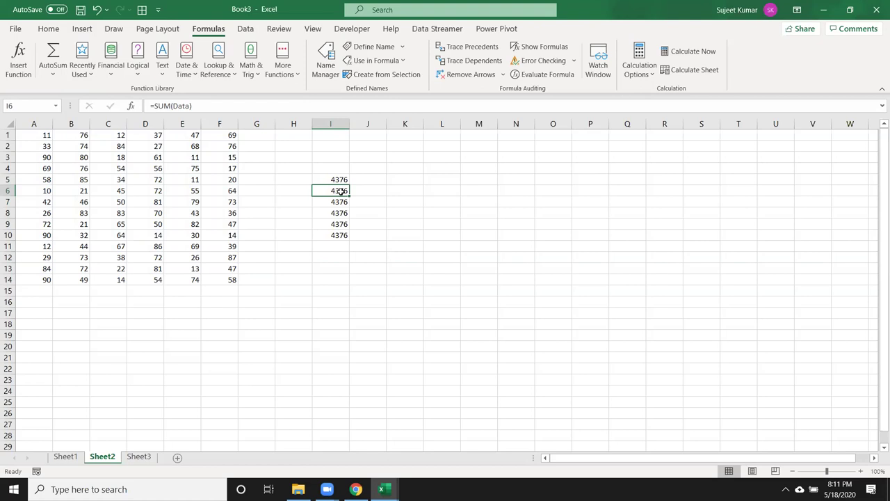
pyautogui.click(138, 464)
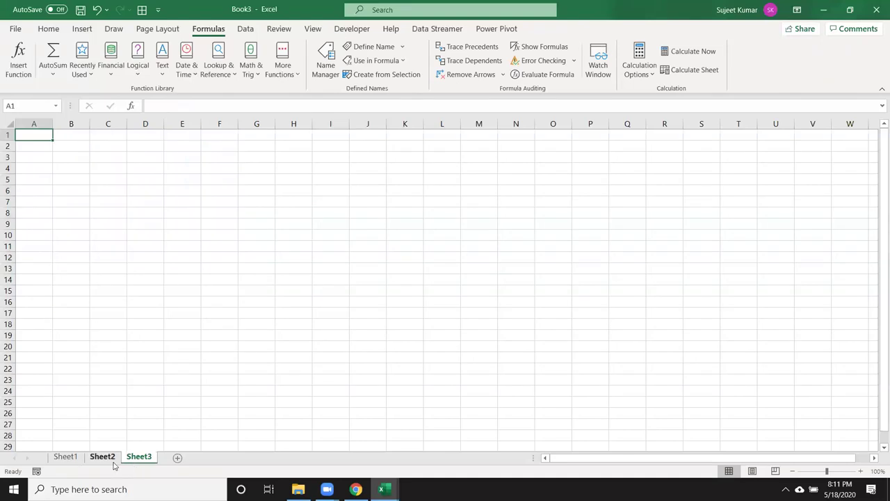
pyautogui.click(113, 464)
pyautogui.click(67, 459)
pyautogui.click(103, 457)
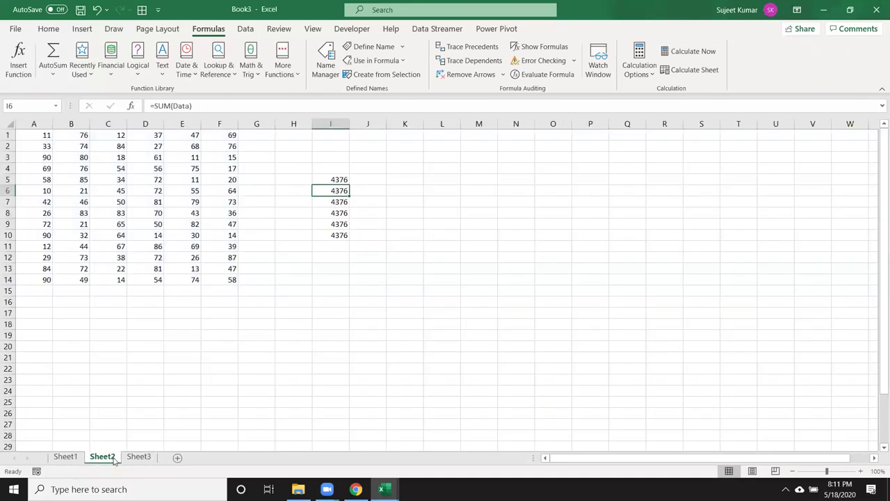
pyautogui.click(142, 459)
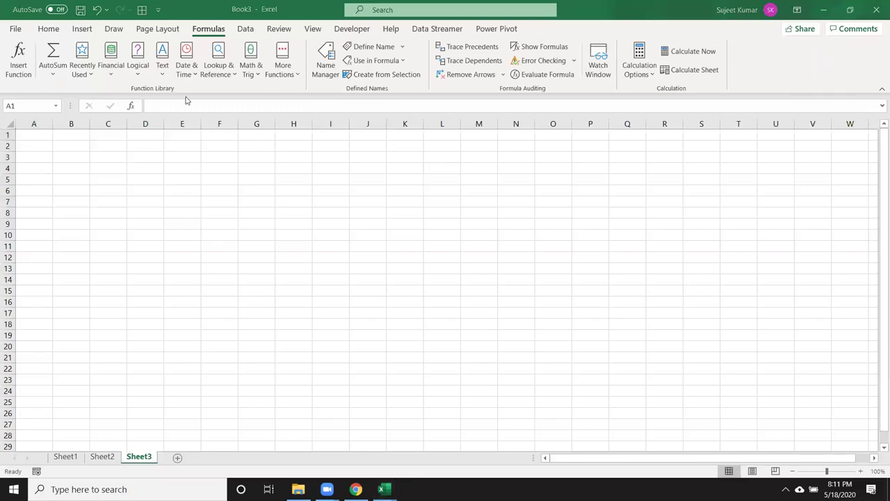
# Enter the heading 'Sales' in A1 and =RANDBETWEEN(10,90) in A2.
pyautogui.click(31, 139)
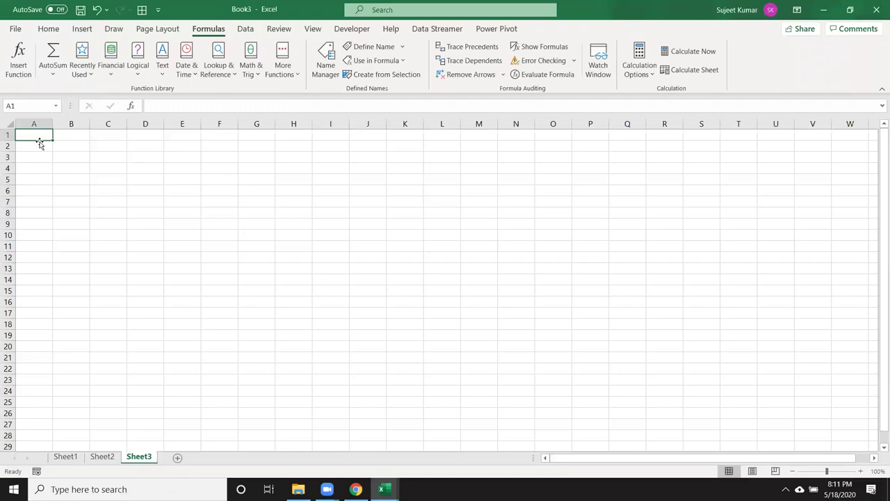
pyautogui.write('Sales')
pyautogui.press('Return')
pyautogui.write('=r')
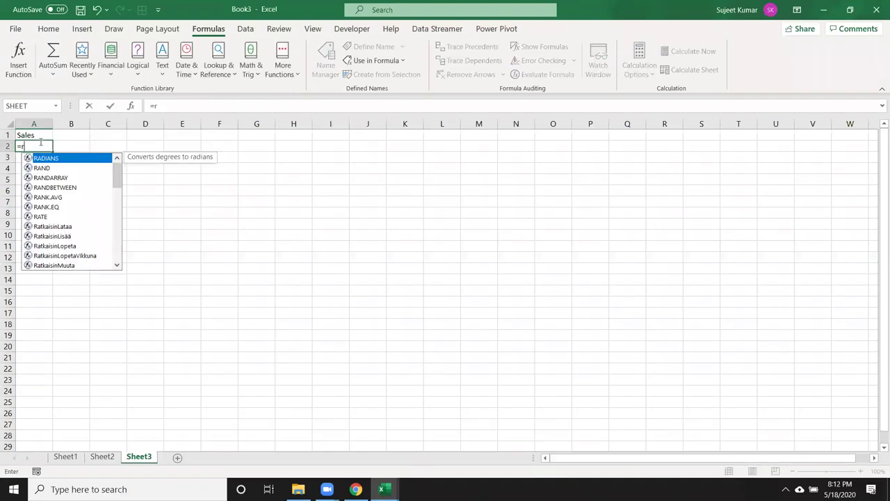
pyautogui.write('a')
pyautogui.press('Down')
pyautogui.press('Down')
pyautogui.press('Down')
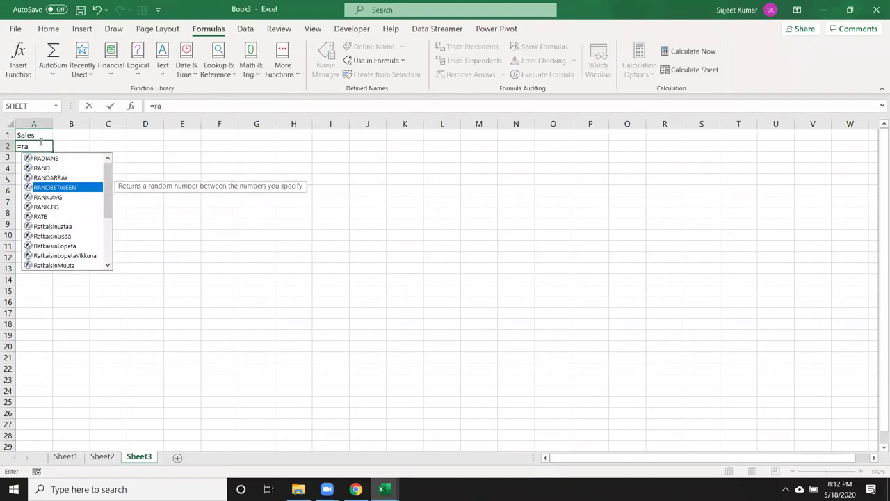
pyautogui.press('Tab')
pyautogui.write('10,90')
pyautogui.hotkey('ctrl', 'Return')
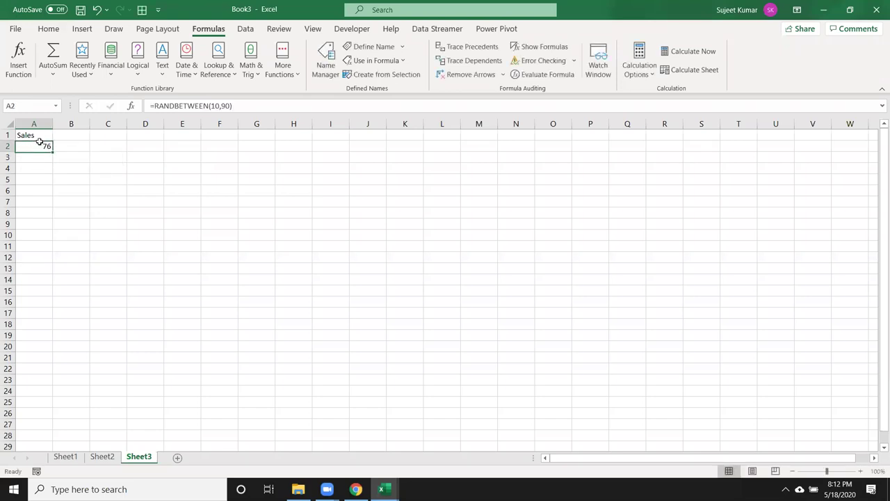
# Fill the random-number formula down column A to row 58.
pyautogui.moveTo(52, 150); pyautogui.dragTo(40, 142)
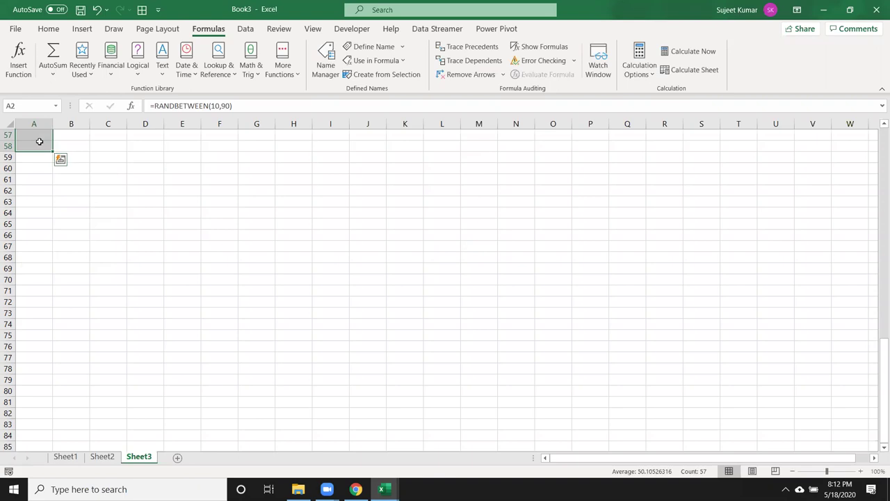
pyautogui.hotkey('ctrl', 'q')
pyautogui.press('Escape')
pyautogui.hotkey('ctrl', 'Home')
# Copy A2:A58 and paste the random numbers back as plain values.
pyautogui.click(39, 144)
pyautogui.hotkey('ctrl', 'shift', 'Down')
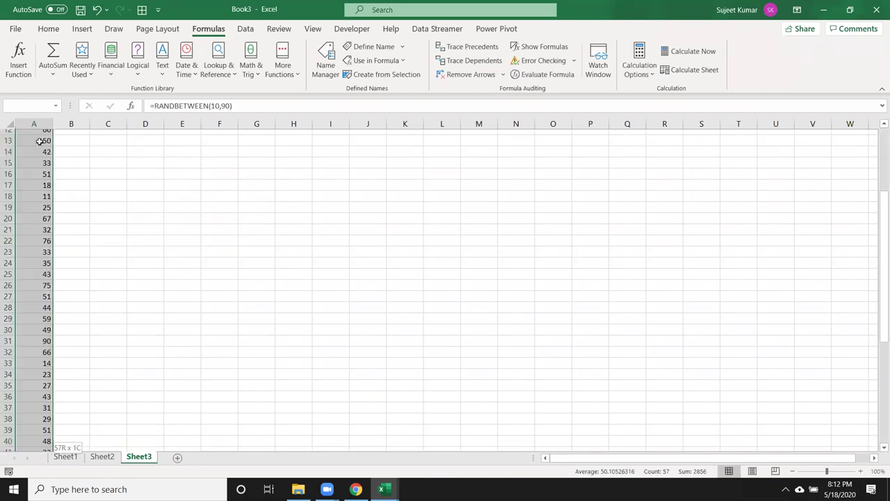
pyautogui.hotkey('ctrl', 'c')
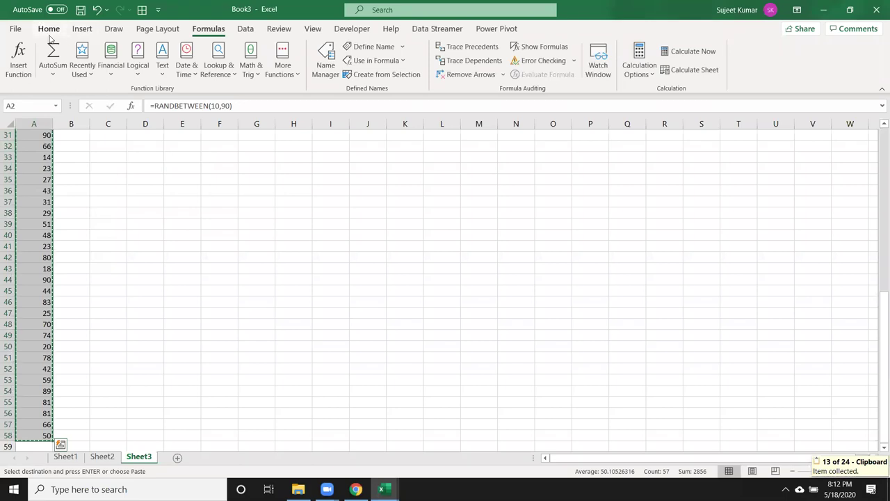
pyautogui.click(49, 28)
pyautogui.click(16, 70)
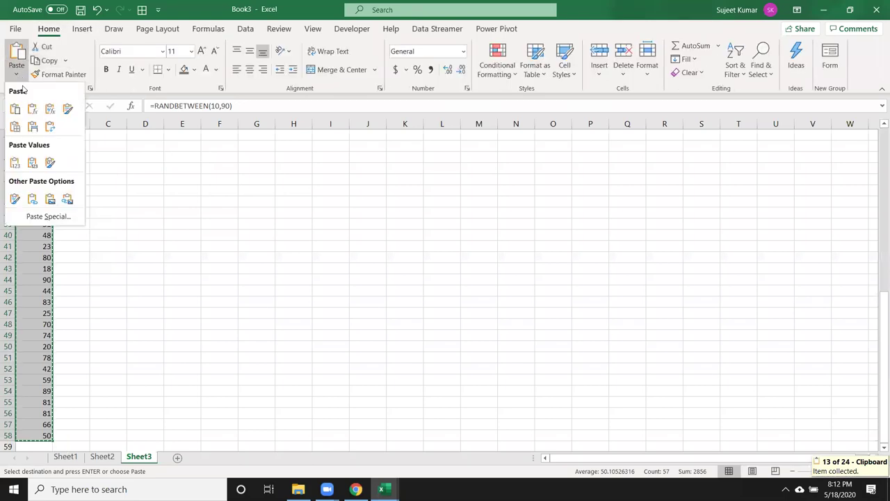
pyautogui.click(15, 162)
pyautogui.scroll(10, 62, 153)
pyautogui.click(91, 144)
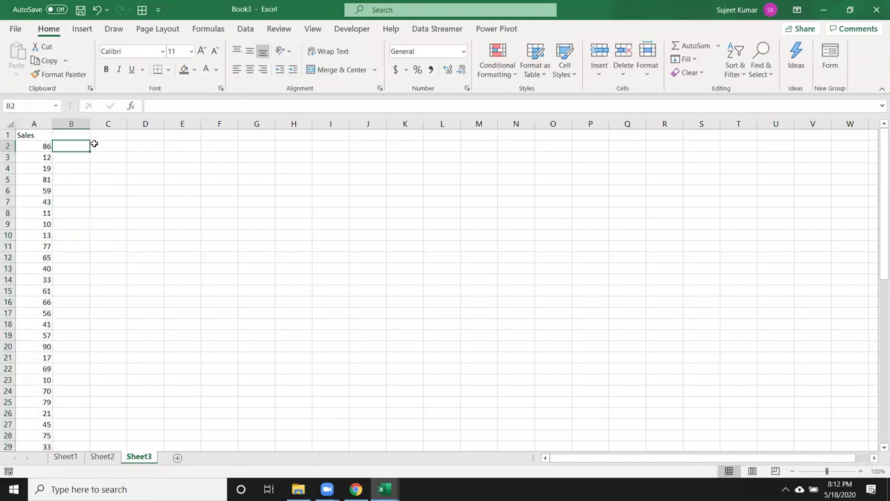
# Start B2's nested IF: 500 for sales up to 40, 1000 up to 60.
pyautogui.write('=IF(')
pyautogui.press('Left')
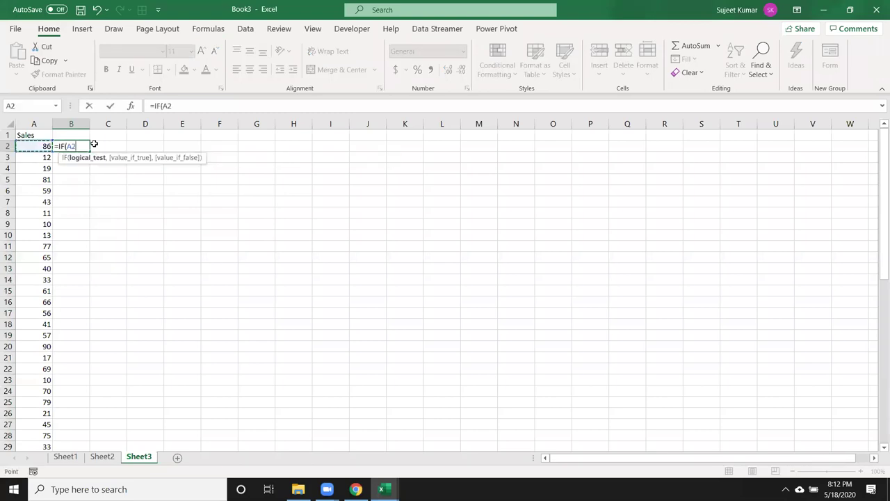
pyautogui.write('>')
pyautogui.press('BackSpace')
pyautogui.write('<=40')
pyautogui.write(',500,IF(')
pyautogui.press('Left')
pyautogui.write('<=60,1000,i')
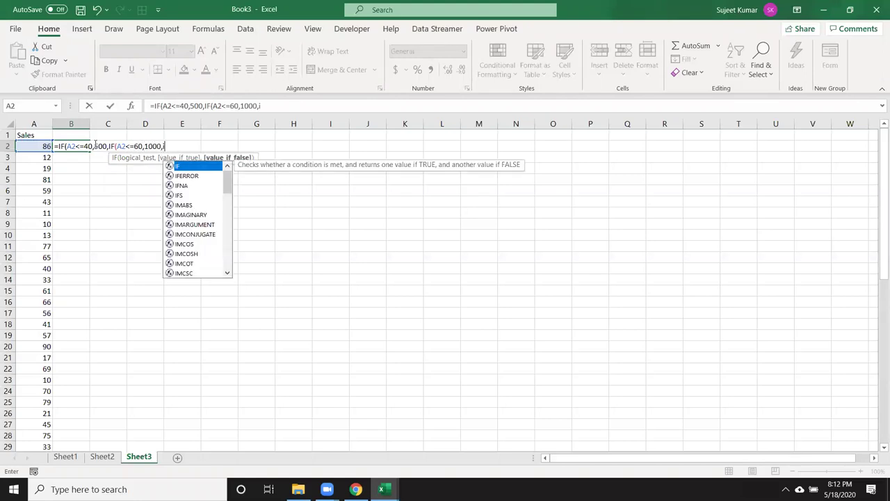
pyautogui.write('f')
pyautogui.press('Tab')
# Complete the tiers: 1500 up to 80, 2000 up to 100, otherwise 5000.
pyautogui.press('Left')
pyautogui.write('<=')
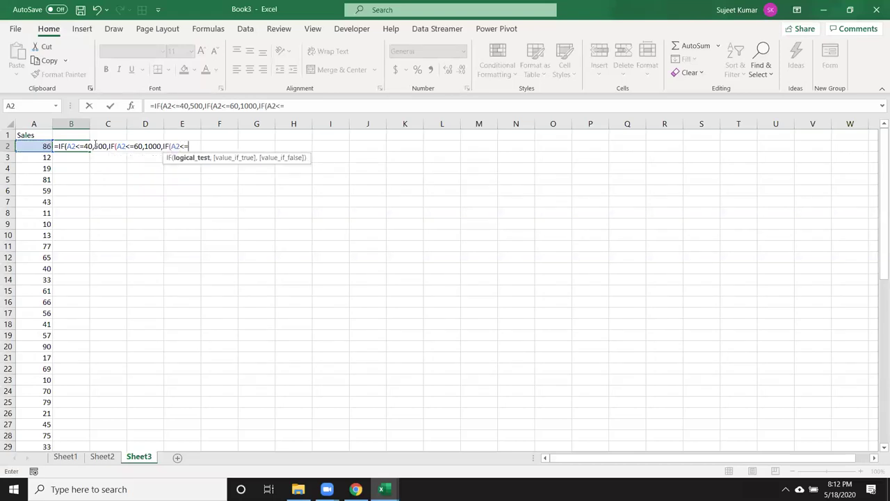
pyautogui.write('80,15000')
pyautogui.press('BackSpace')
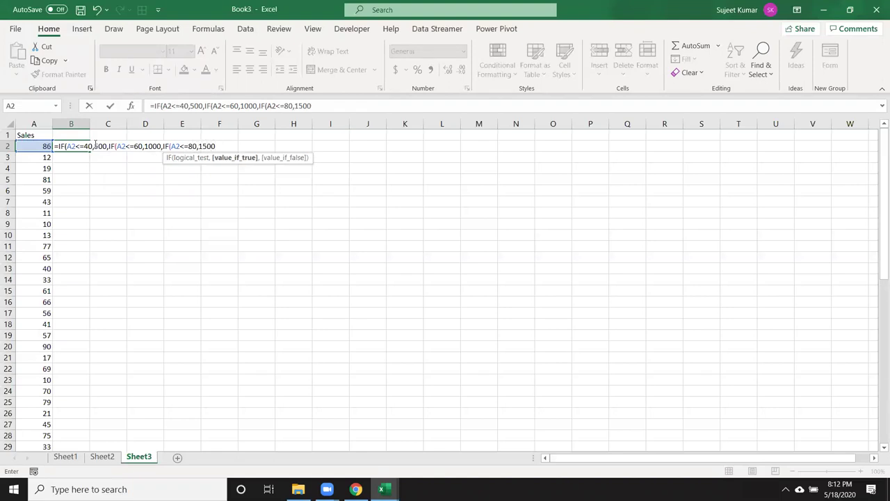
pyautogui.write(',if')
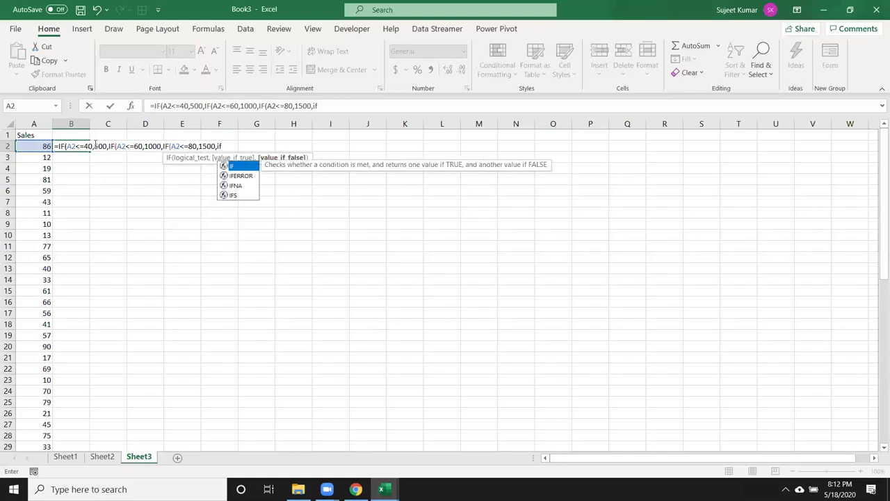
pyautogui.press('Tab')
pyautogui.press('Left')
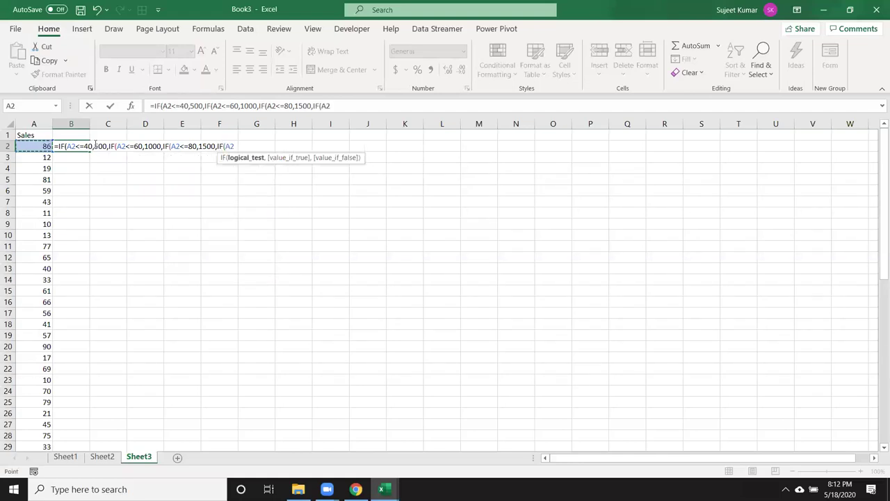
pyautogui.write('<=100,2000,5000')
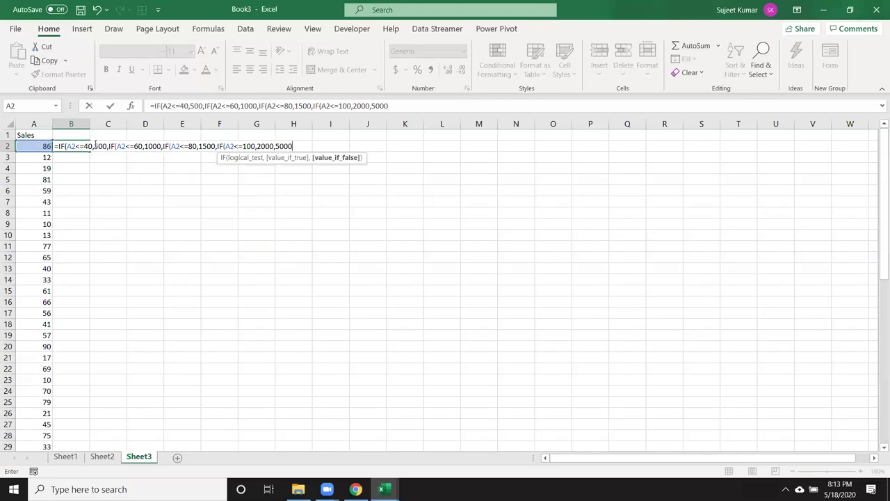
pyautogui.write(')')
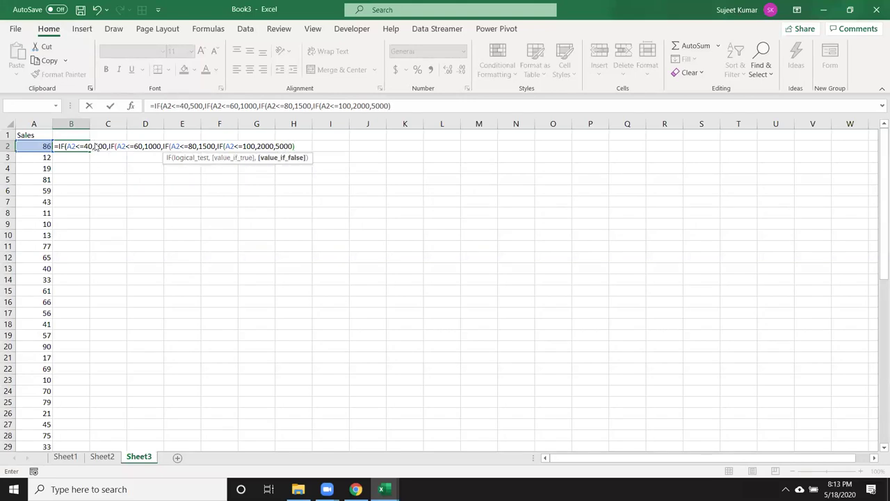
pyautogui.press('Return')
pyautogui.press('Return')
pyautogui.press('Up')
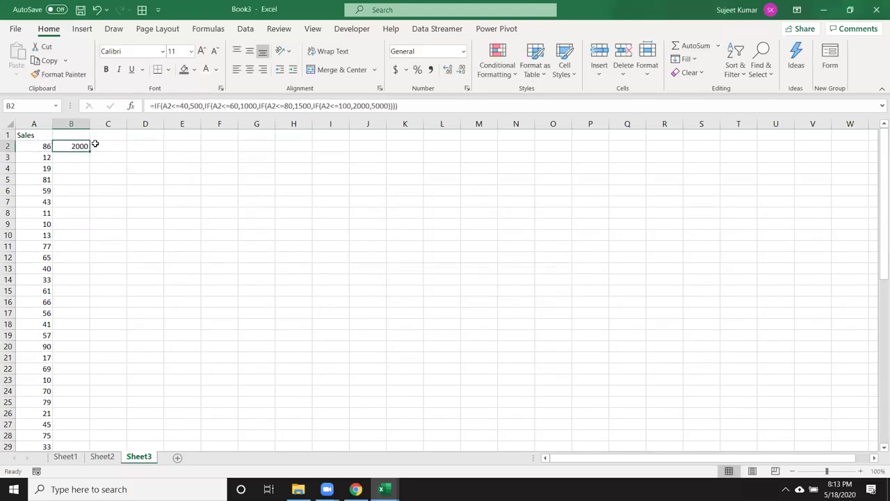
pyautogui.press('F2')
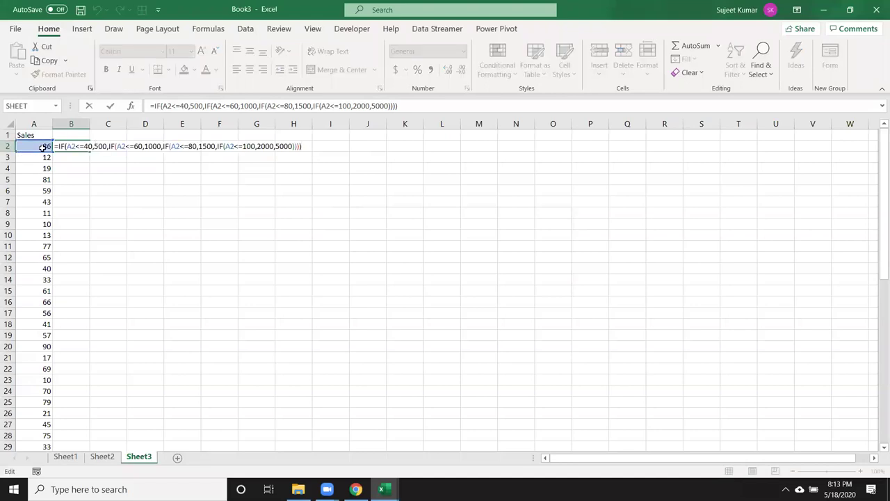
# Copy B2's nested IF formula text, then clear B2.
pyautogui.moveTo(56, 147); pyautogui.dragTo(324, 169)
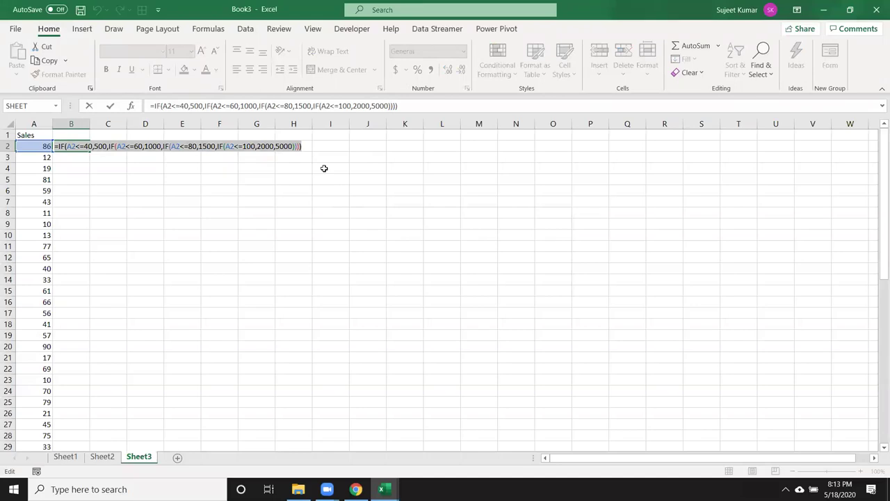
pyautogui.hotkey('ctrl', 'c')
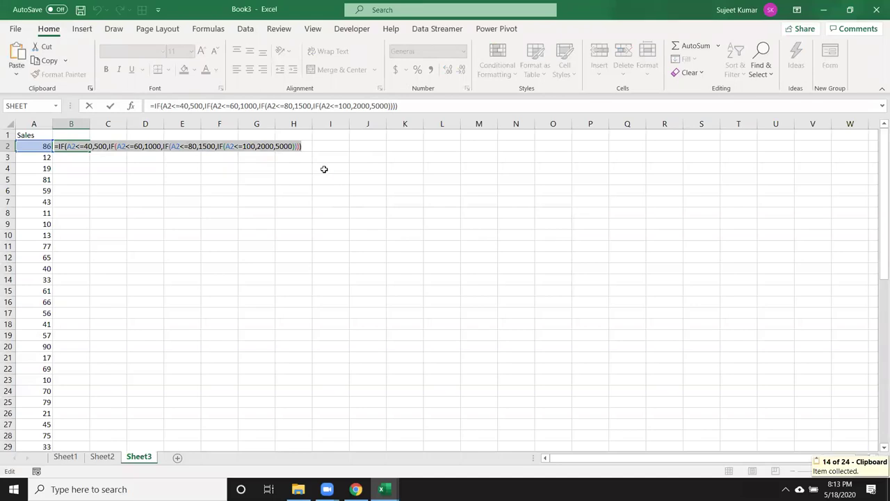
pyautogui.press('Escape')
pyautogui.press('Delete')
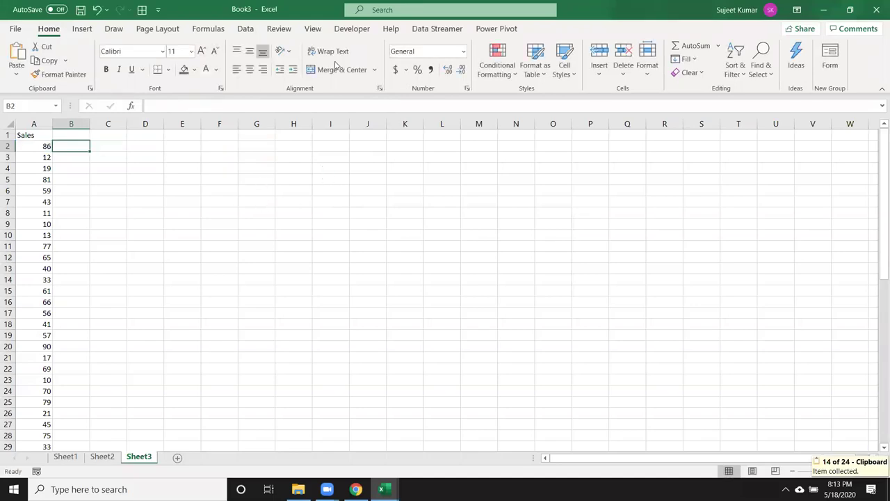
# Look through the Data tools, then reselect B2 and show the Formulas ribbon.
pyautogui.click(245, 30)
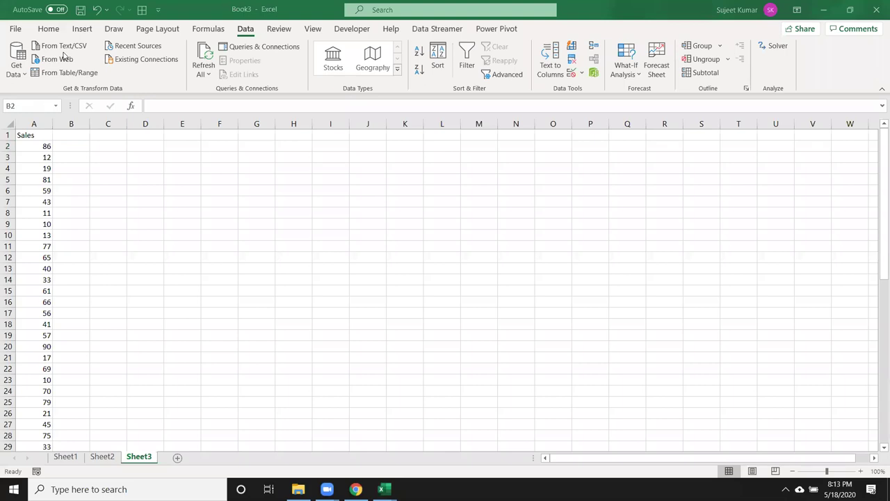
pyautogui.scroll(-5, 64, 55)
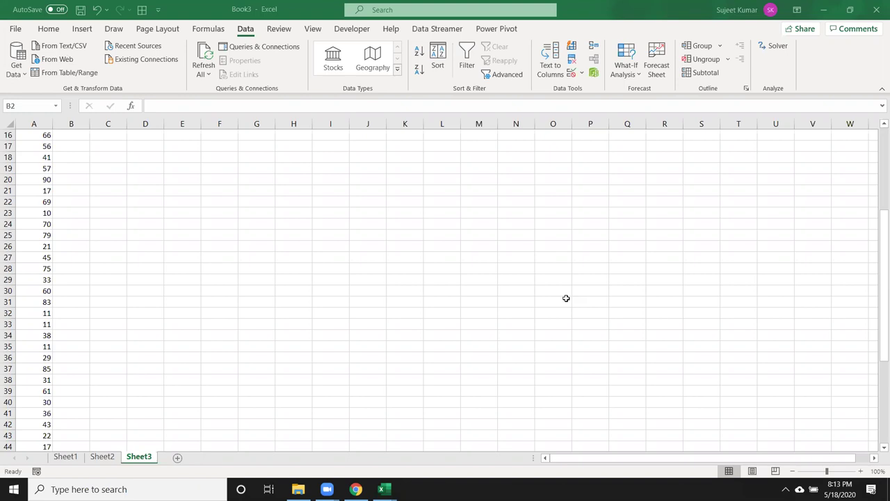
pyautogui.scroll(5, 113, 188)
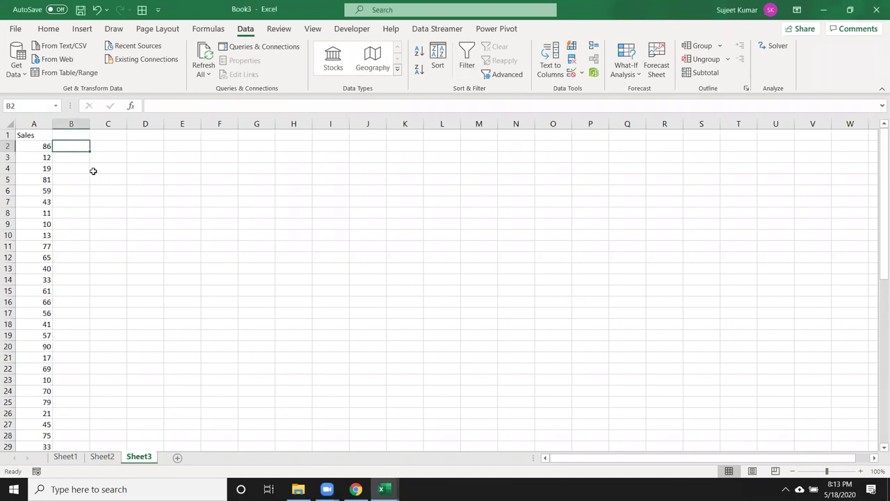
pyautogui.click(94, 177)
pyautogui.click(69, 147)
pyautogui.click(208, 29)
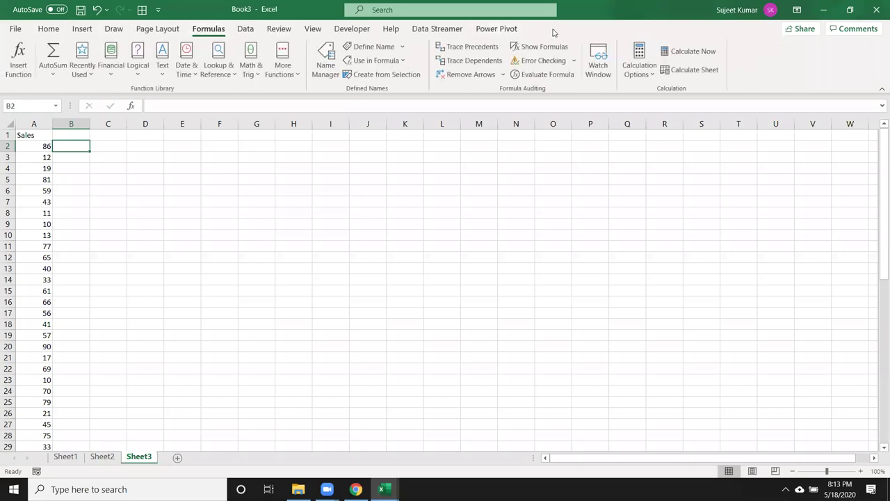
# Define name INC as the pasted nested IF incentive formula, removing the doubled equals sign.
pyautogui.click(369, 47)
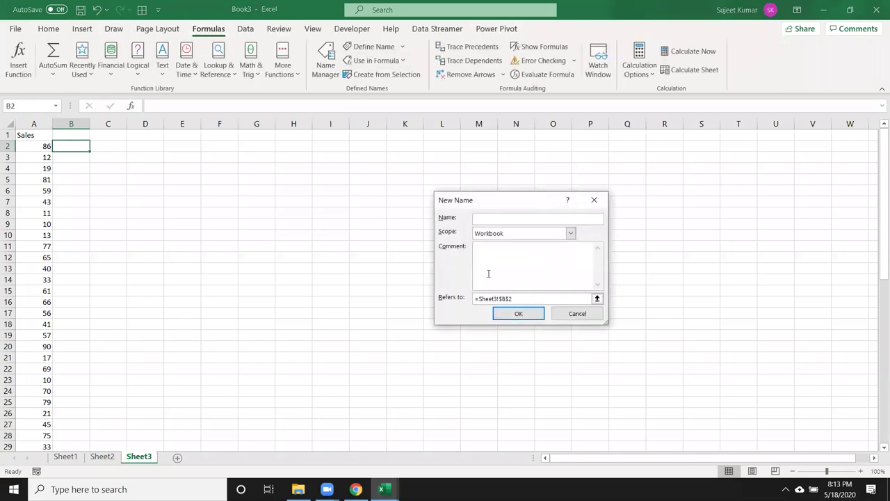
pyautogui.write('INC')
pyautogui.click(524, 299)
pyautogui.write('=')
pyautogui.hotkey('ctrl', 'v')
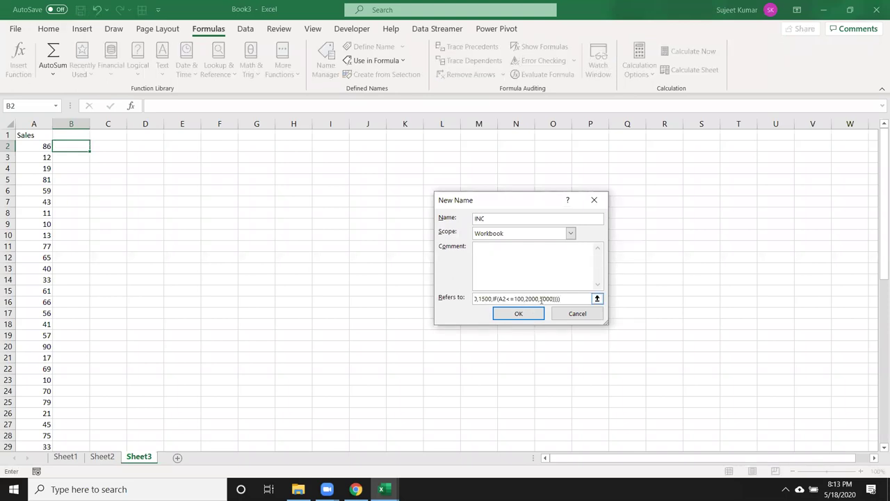
pyautogui.moveTo(569, 301); pyautogui.dragTo(422, 296)
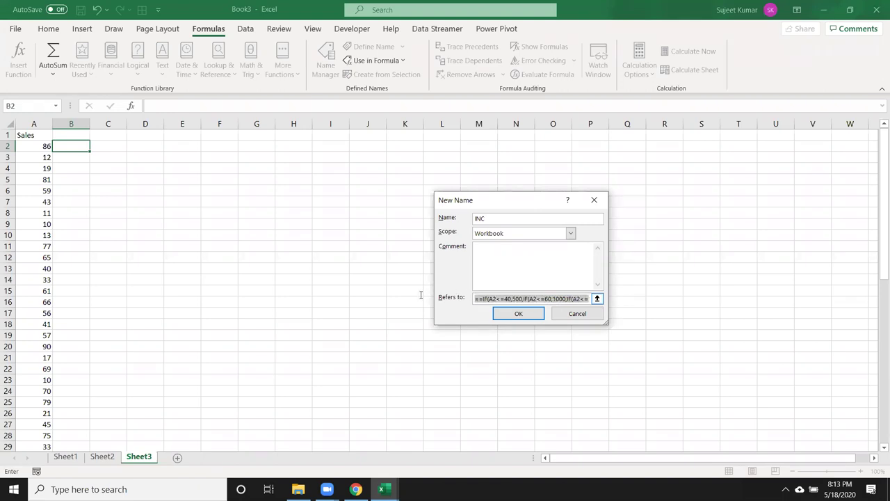
pyautogui.click(475, 299)
pyautogui.press('Delete')
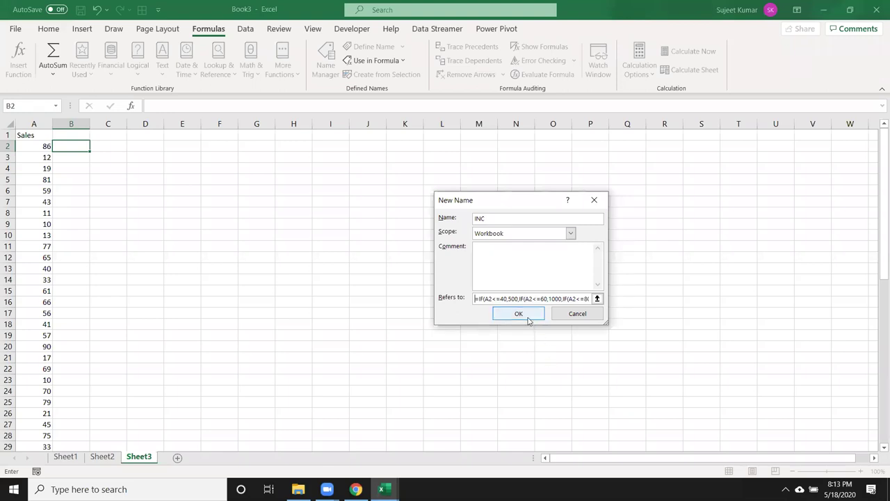
pyautogui.click(527, 314)
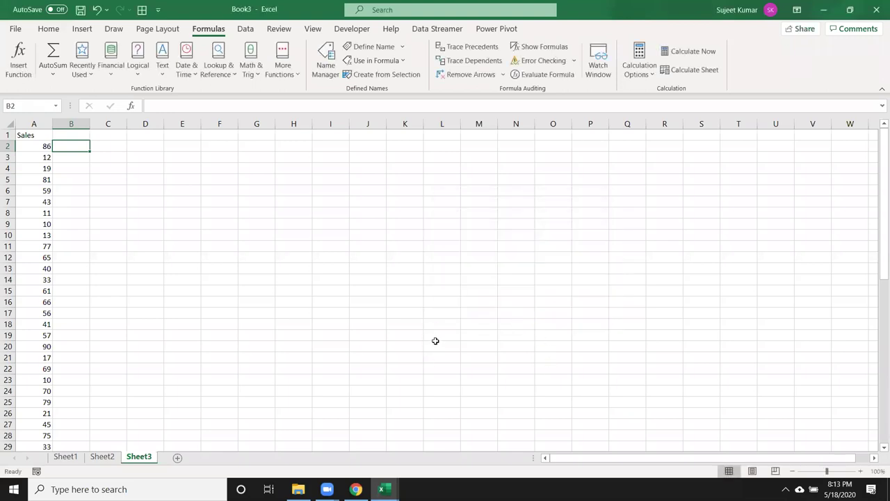
pyautogui.write('=INC')
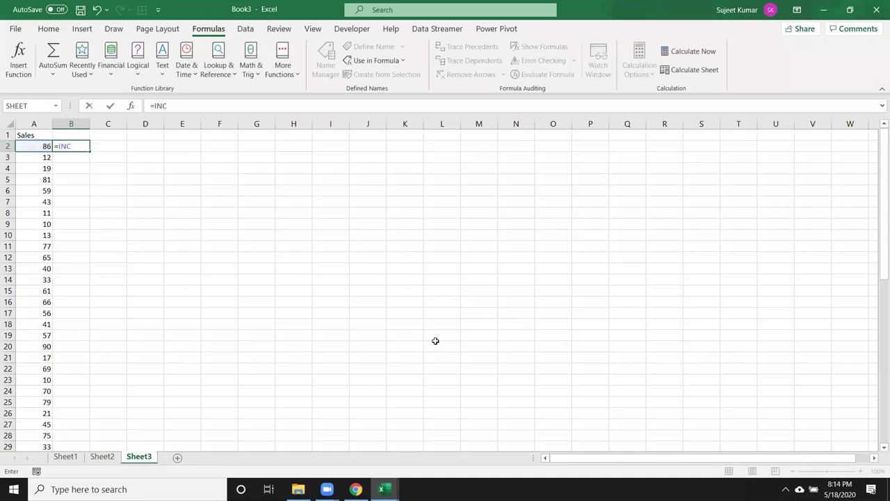
# Commit =INC in B2, fill it down beside every Sales value, and review INC's definition.
pyautogui.press('Return')
pyautogui.press('Up')
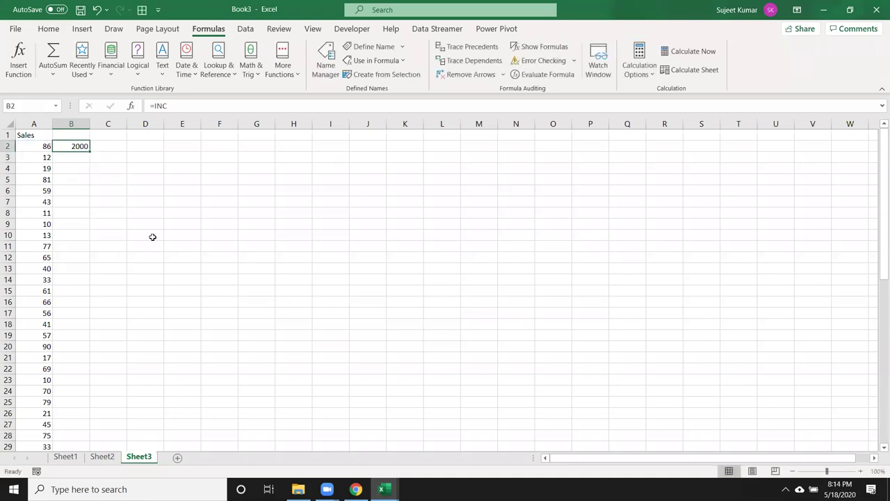
pyautogui.doubleClick(90, 152)
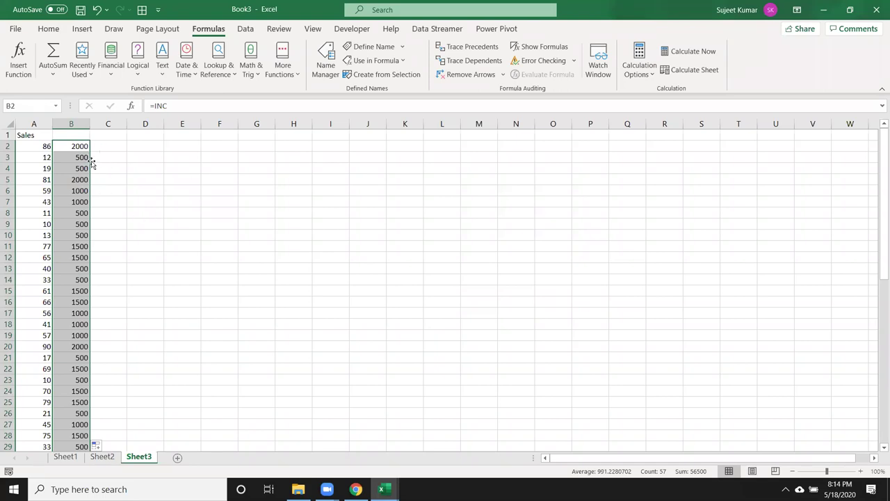
pyautogui.moveTo(76, 150); pyautogui.dragTo(77, 246)
pyautogui.click(75, 150)
pyautogui.click(326, 61)
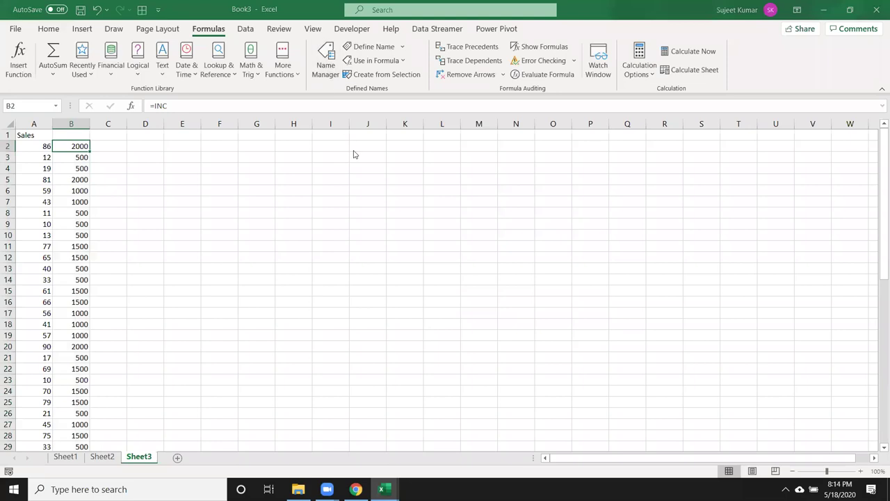
pyautogui.click(463, 199)
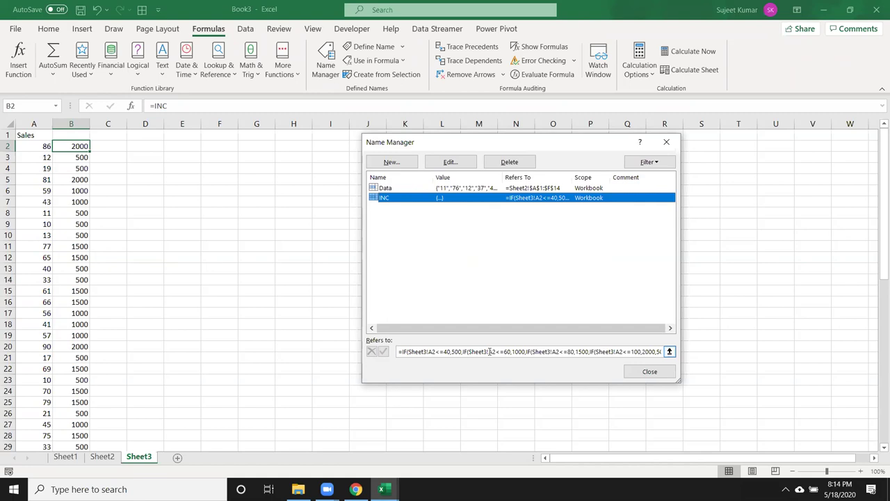
# Close Name Manager, spot-check incentives in B6, B11 and B16, then add Sheet4.
pyautogui.press('Escape')
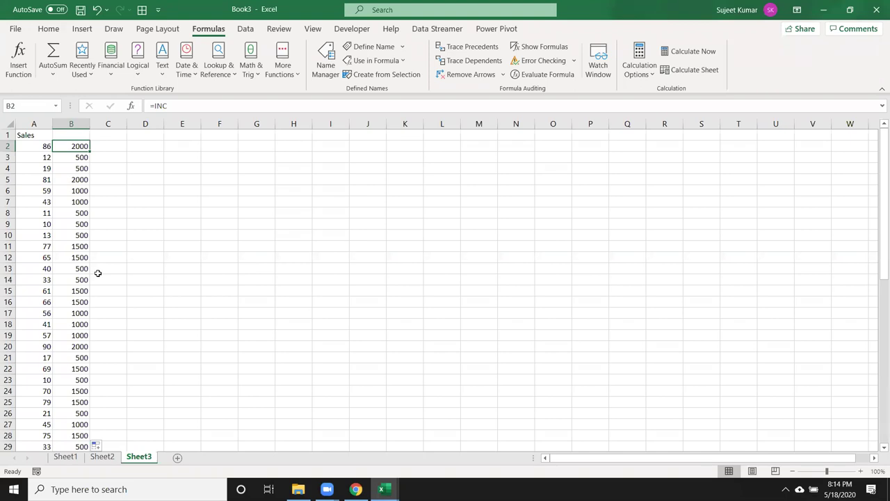
pyautogui.click(79, 190)
pyautogui.click(80, 248)
pyautogui.click(81, 302)
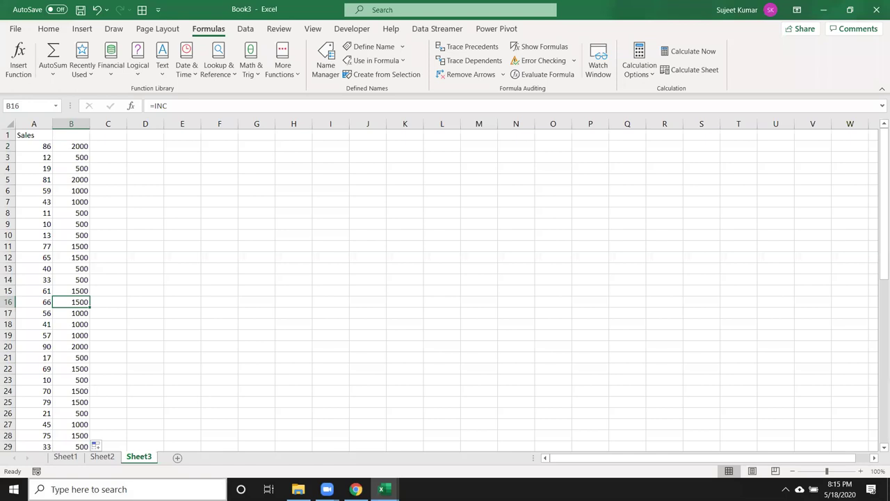
pyautogui.click(176, 458)
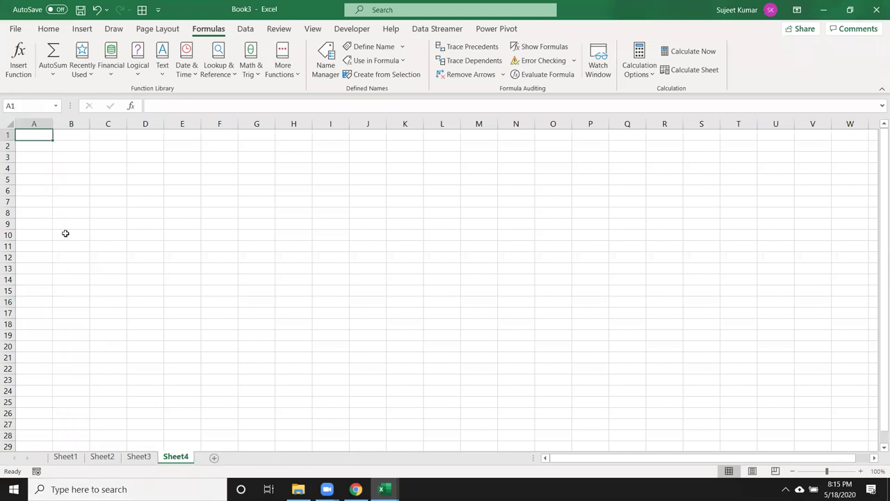
# On Sheet4, enter the label MRP in A6 and Cost in A5, then 50 in B5.
pyautogui.click(44, 195)
pyautogui.write('MRP')
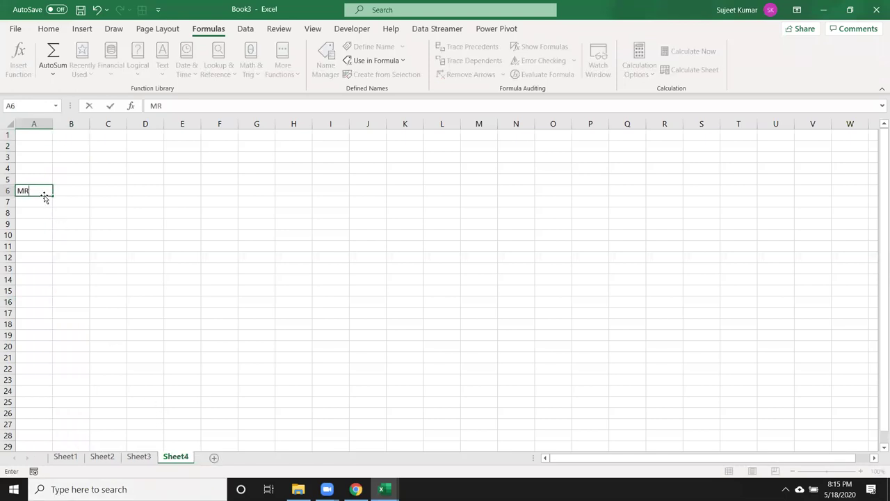
pyautogui.press('Up')
pyautogui.write('Cost')
pyautogui.press('Return')
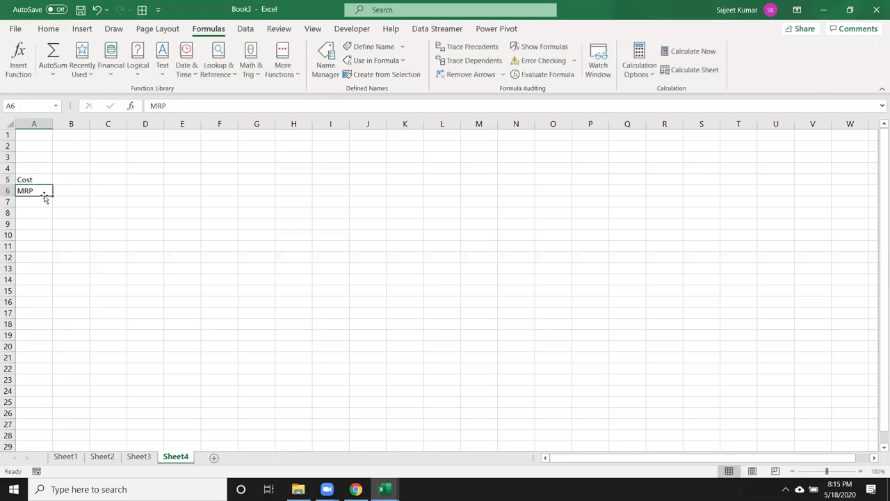
pyautogui.press('Right')
pyautogui.press('Up')
pyautogui.write('50')
pyautogui.press('Return')
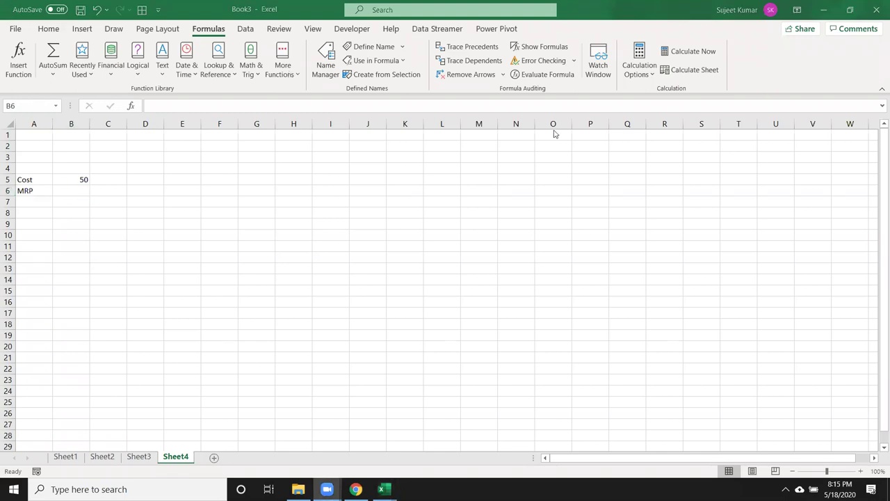
pyautogui.click(84, 195)
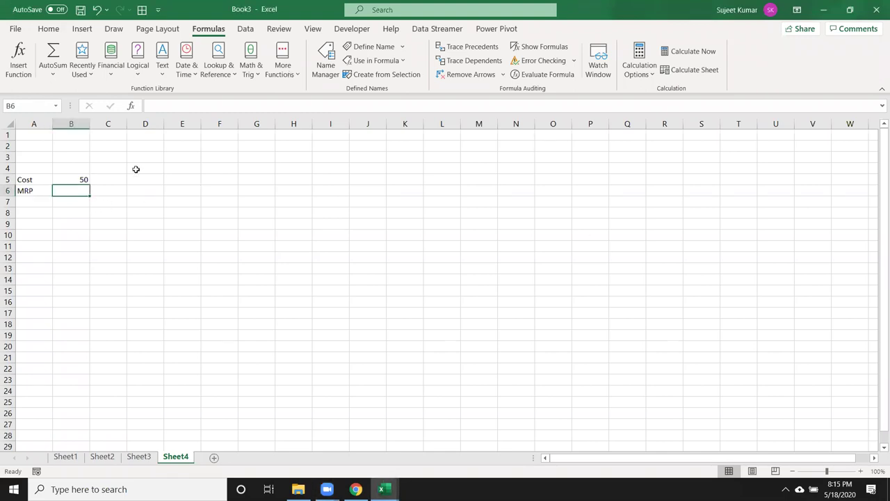
# In Name Manager, start a new defined name called M_C.
pyautogui.click(325, 57)
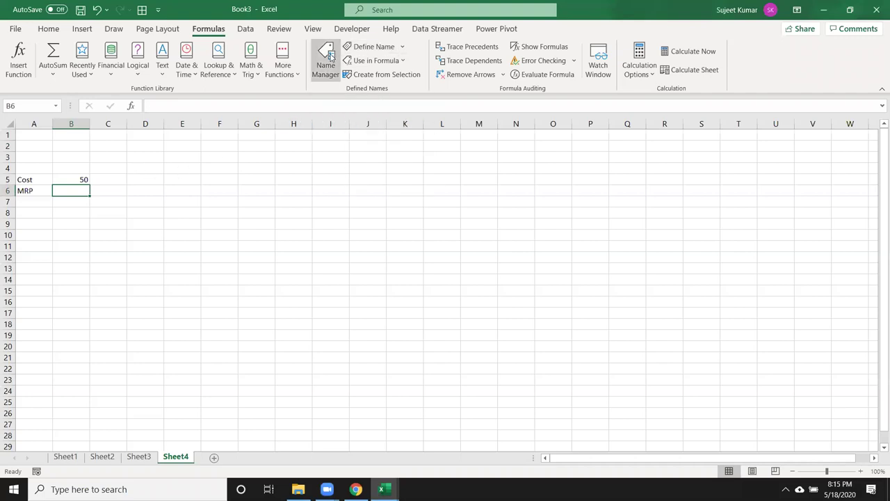
pyautogui.click(393, 164)
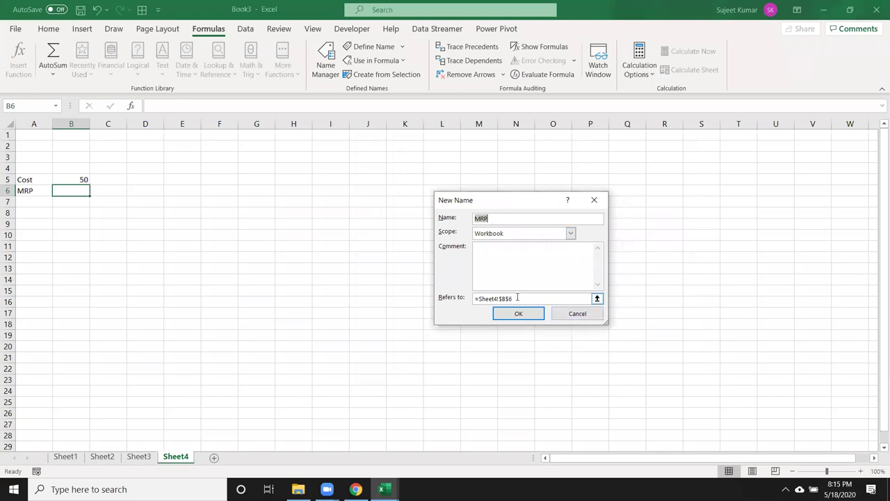
pyautogui.moveTo(513, 298); pyautogui.dragTo(446, 298)
pyautogui.doubleClick(489, 220)
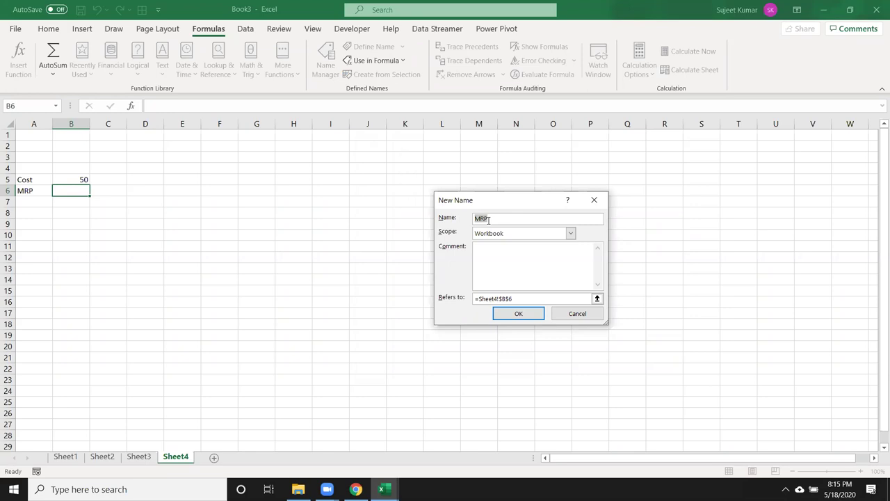
pyautogui.write('M_C')
pyautogui.press('Tab')
pyautogui.press('Tab')
# Set M_C to refer to =(b5*5%)+b5, the cost plus 5%, and save it.
pyautogui.write('=')
pyautogui.click(80, 180)
pyautogui.write('+')
pyautogui.press('BackSpace')
pyautogui.press('BackSpace')
pyautogui.press('BackSpace')
pyautogui.press('BackSpace')
pyautogui.press('BackSpace')
pyautogui.press('BackSpace')
pyautogui.press('BackSpace')
pyautogui.press('BackSpace')
pyautogui.press('BackSpace')
pyautogui.write('=')
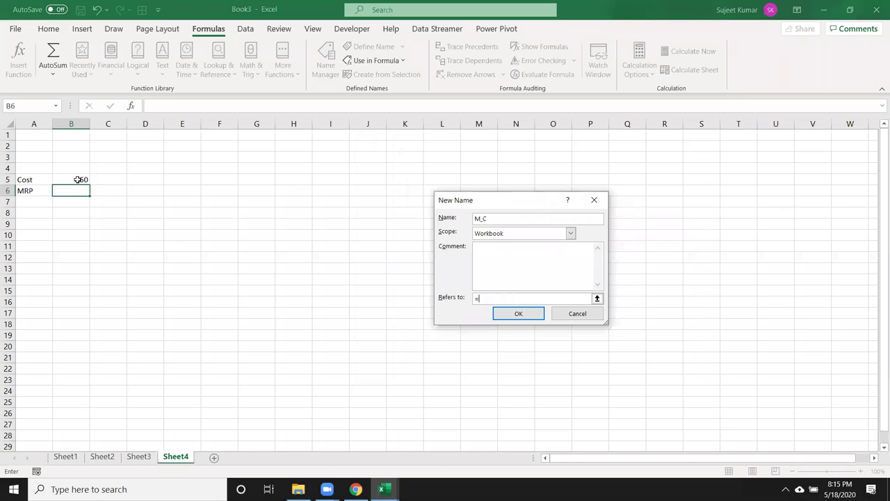
pyautogui.write('n')
pyautogui.press('BackSpace')
pyautogui.write('b2')
pyautogui.press('BackSpace')
pyautogui.write('5-')
pyautogui.write('*')
pyautogui.write('5')
pyautogui.write('%')
pyautogui.click(478, 299)
pyautogui.write('(')
pyautogui.click(517, 303)
pyautogui.write(')+b5')
pyautogui.click(527, 313)
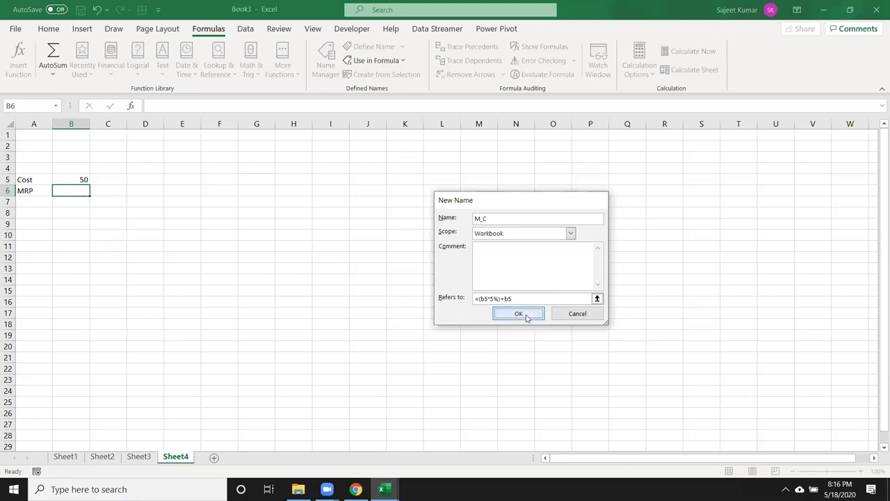
# Name the new entry D_C and set it to refer to =(M_C*10%)+M_C.
pyautogui.click(379, 163)
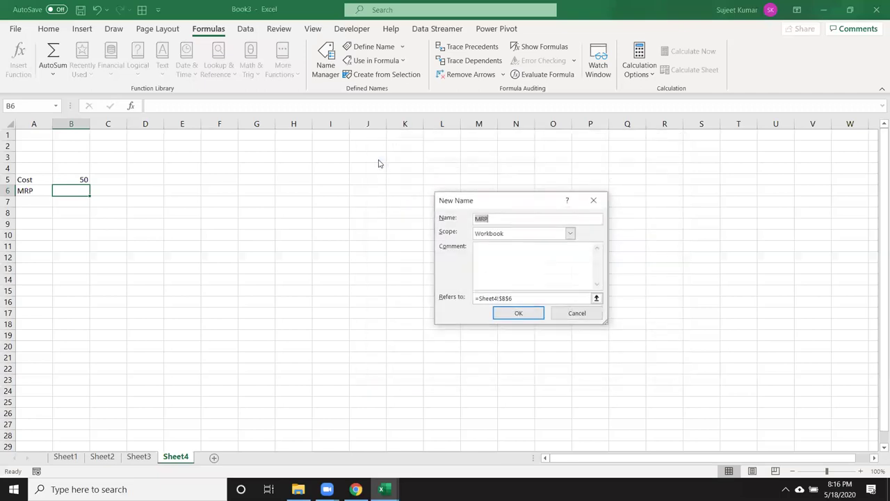
pyautogui.write('H')
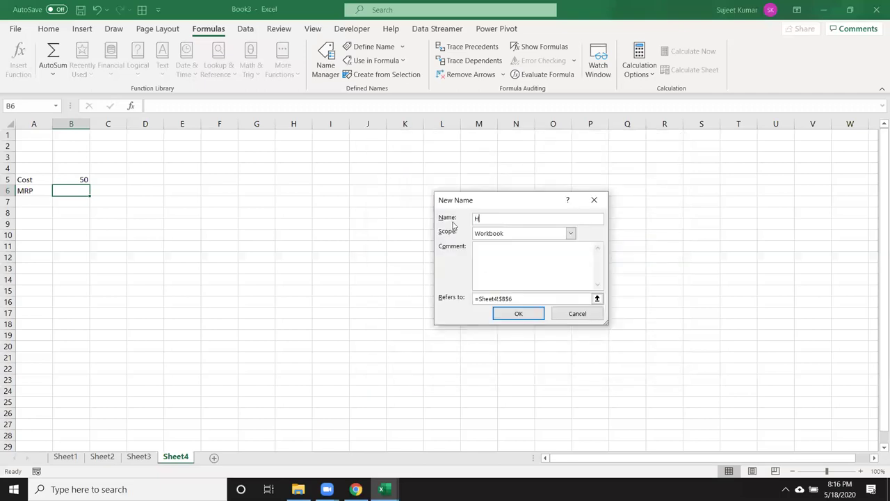
pyautogui.press('BackSpace')
pyautogui.write('D')
pyautogui.write('_C')
pyautogui.click(528, 298)
pyautogui.hotkey('ctrl', 'a')
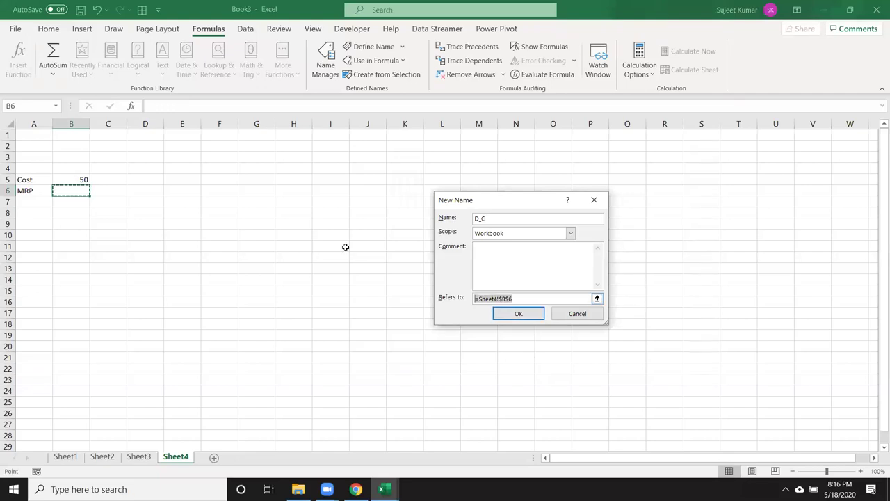
pyautogui.write('=m_C')
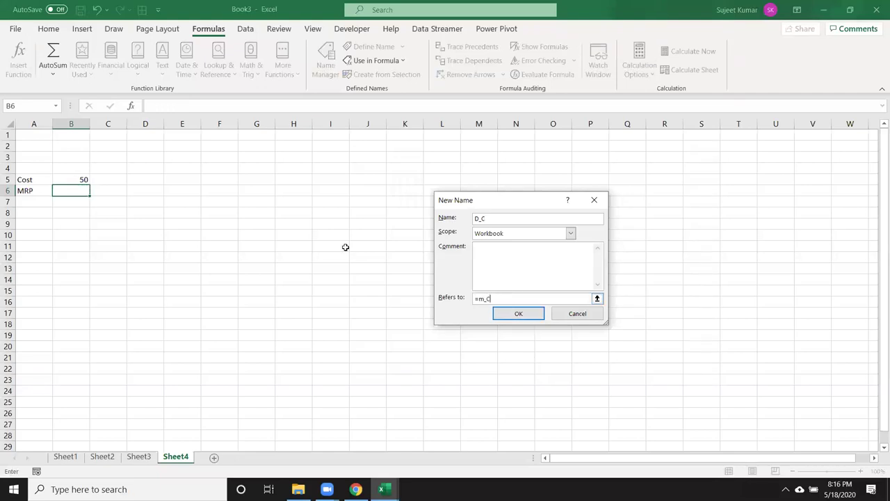
pyautogui.press('BackSpace')
pyautogui.press('BackSpace')
pyautogui.press('BackSpace')
pyautogui.write('(M')
pyautogui.write('_C*10')
pyautogui.write('%)+m_C')
# Save D_C and review the M_C and D_C formulas in Name Manager.
pyautogui.click(518, 317)
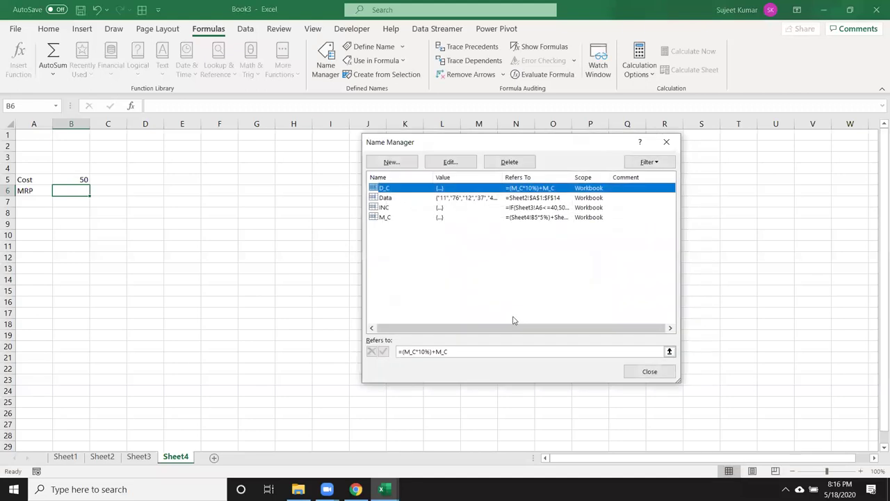
pyautogui.click(390, 219)
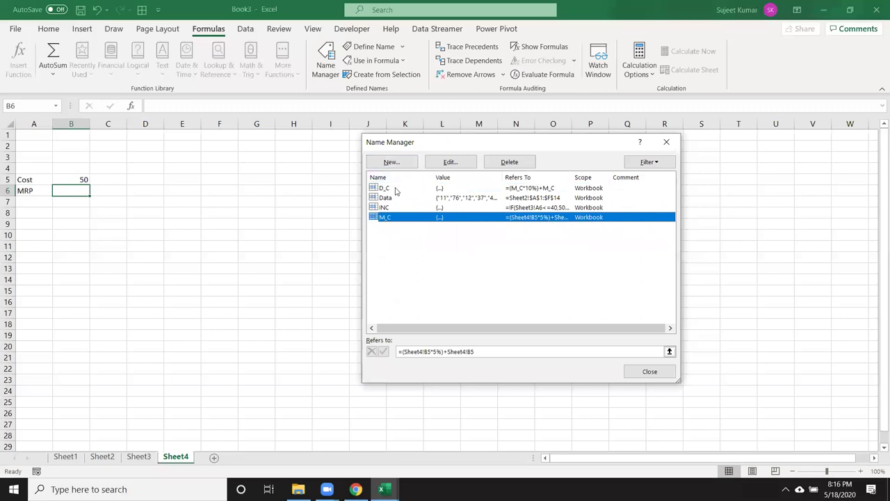
pyautogui.click(397, 190)
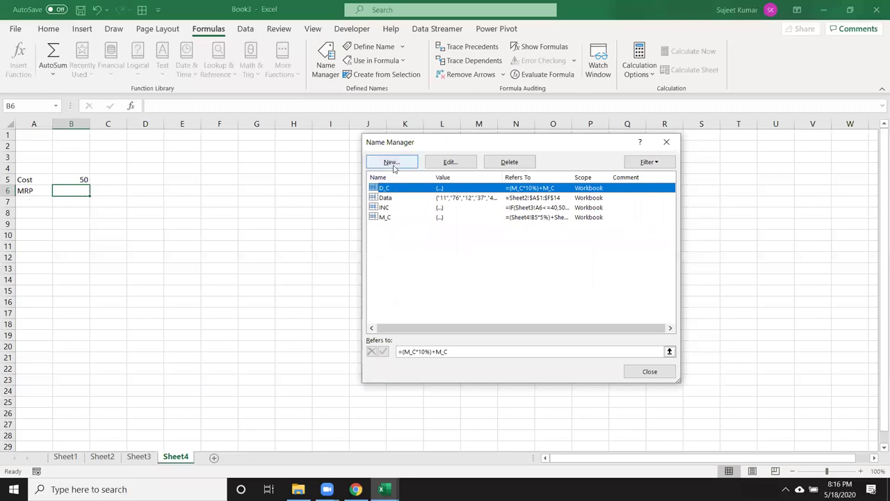
pyautogui.click(392, 162)
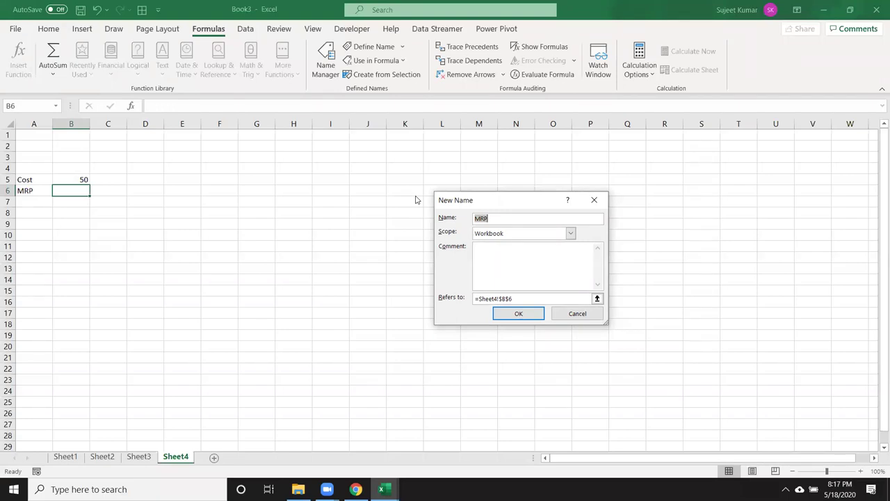
# Name the new entry H_C and begin its formula with D_C*15%.
pyautogui.write('H')
pyautogui.write('_')
pyautogui.write('C')
pyautogui.click(527, 298)
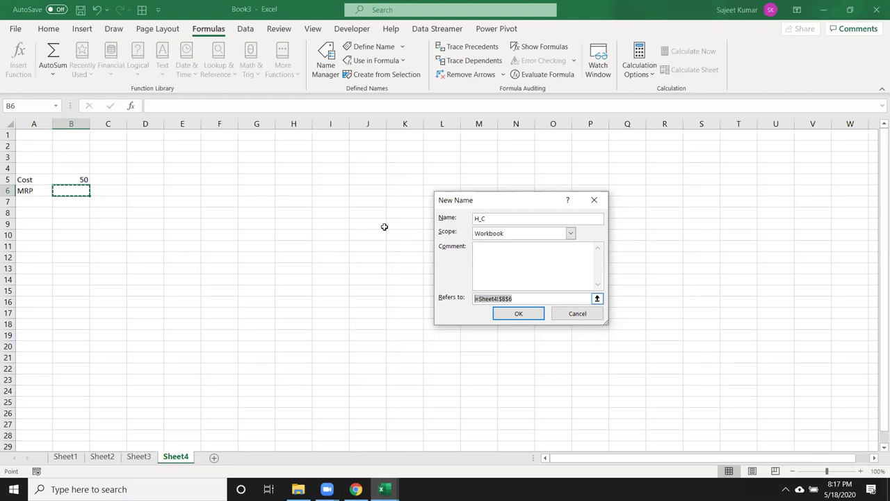
pyautogui.write('=m')
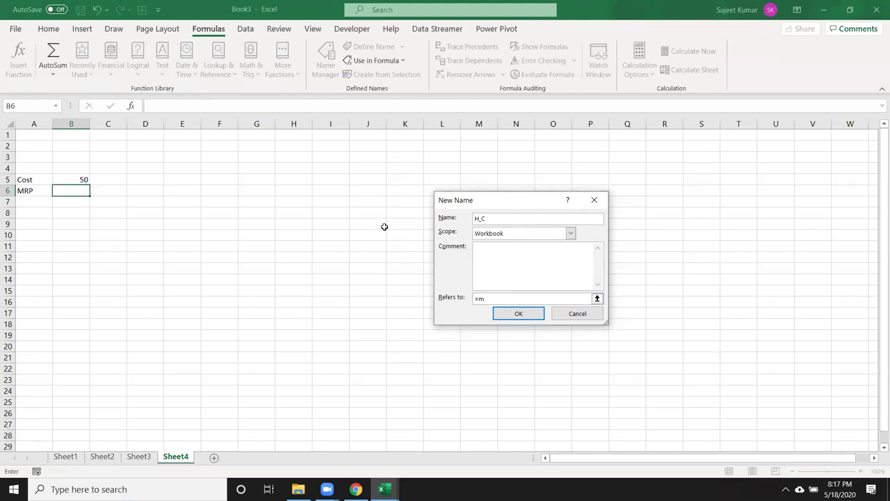
pyautogui.press('BackSpace')
pyautogui.write('d_C')
pyautogui.press('BackSpace')
pyautogui.press('BackSpace')
pyautogui.press('BackSpace')
pyautogui.write('(C')
pyautogui.press('BackSpace')
pyautogui.press('BackSpace')
pyautogui.write('D_C')
pyautogui.write('*')
pyautogui.write('15%')
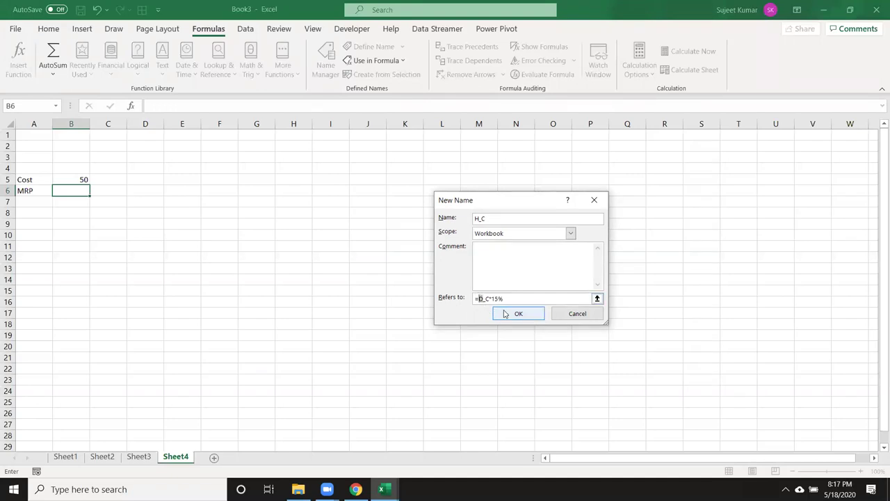
# Correct H_C's formula to =(D_C*15%)+D_C and save the name.
pyautogui.write('(')
pyautogui.hotkey('ctrl', 'z')
pyautogui.press('Delete')
pyautogui.write('(')
pyautogui.press('Delete')
pyautogui.write('D')
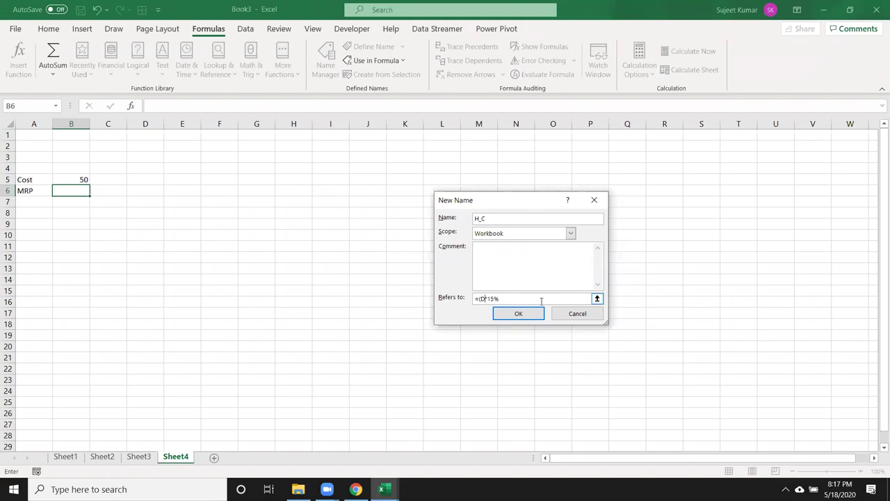
pyautogui.write(',')
pyautogui.write('C')
pyautogui.press('Delete')
pyautogui.press('BackSpace')
pyautogui.write('*15%')
pyautogui.write(')+D_C')
pyautogui.click(518, 313)
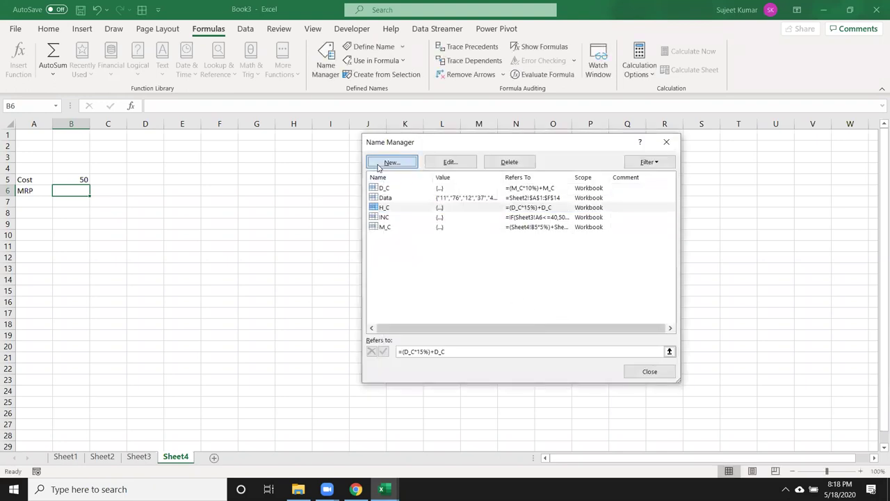
# Add the name MRP referring to =(H_C*20%)+H_C.
pyautogui.click(379, 165)
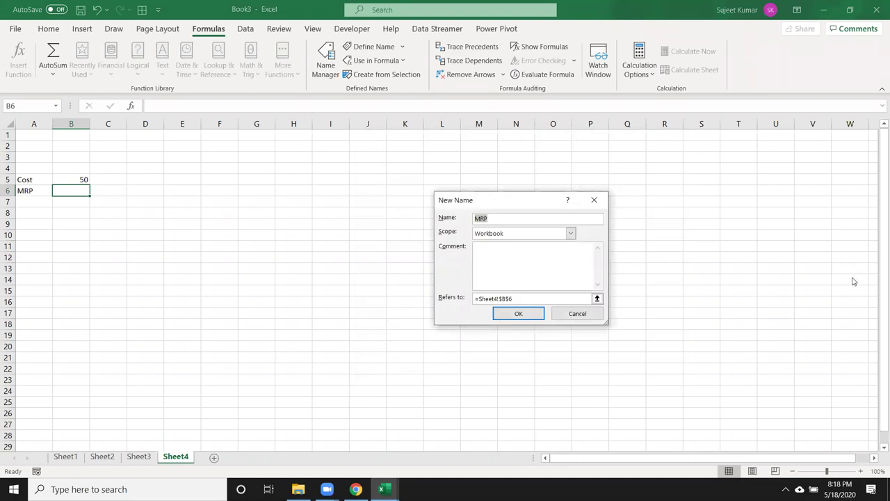
pyautogui.press('Tab')
pyautogui.press('Tab')
pyautogui.press('Tab')
pyautogui.write('=')
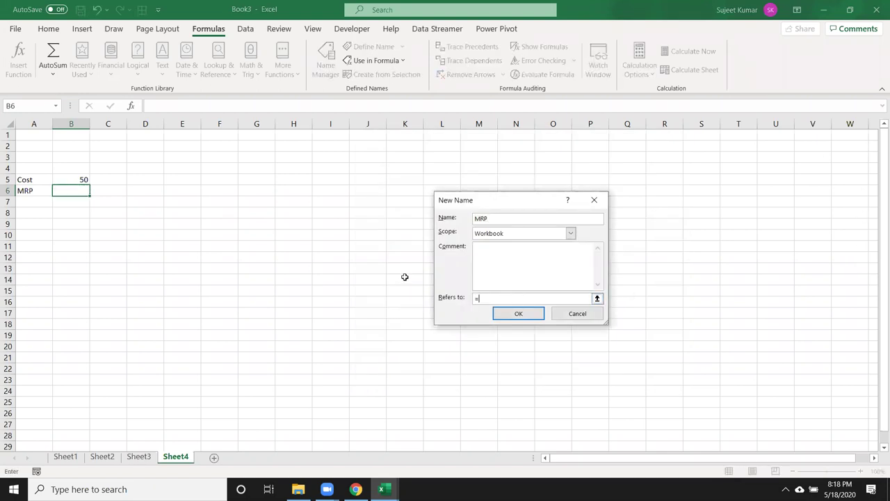
pyautogui.write('(H_C')
pyautogui.write('*20%)+')
pyautogui.write('H)')
pyautogui.press('BackSpace')
pyautogui.write('H_C')
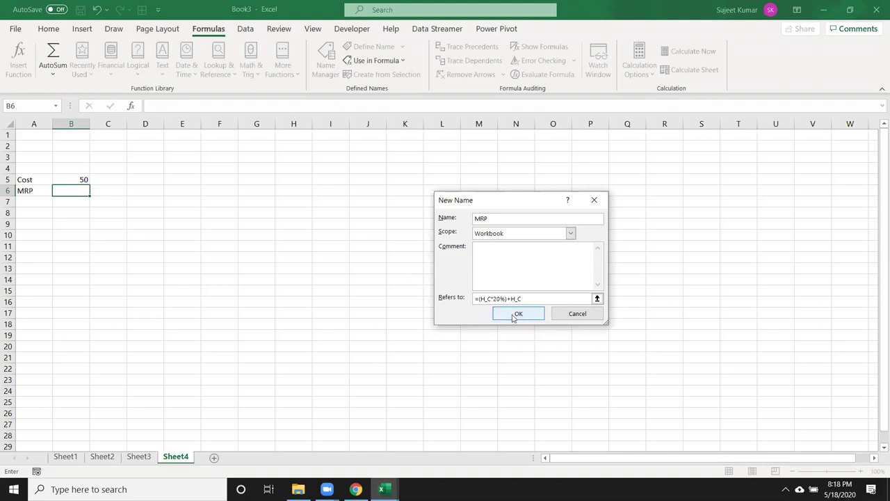
pyautogui.click(516, 314)
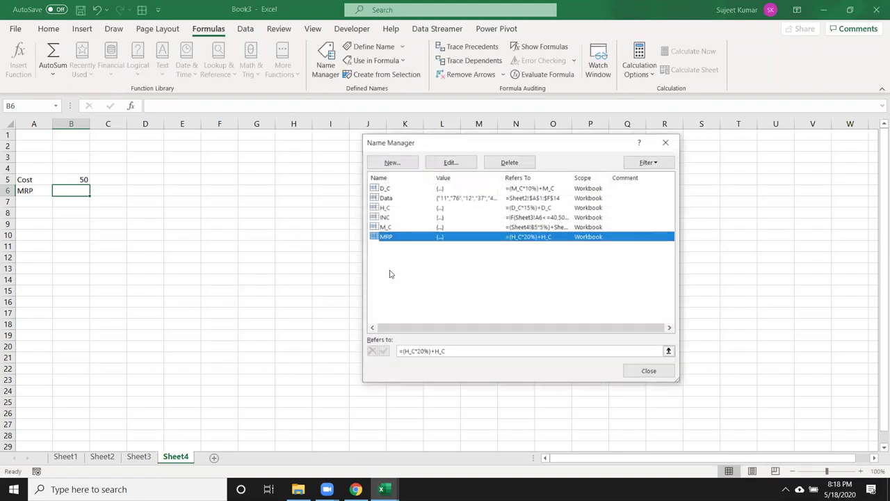
# Enter =MRP in B6 via AutoComplete, returning 79.695.
pyautogui.click(628, 372)
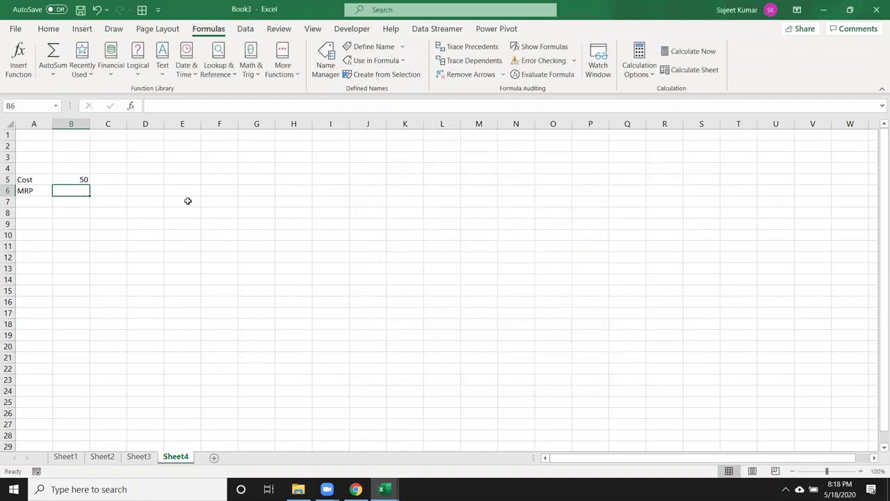
pyautogui.write('=M')
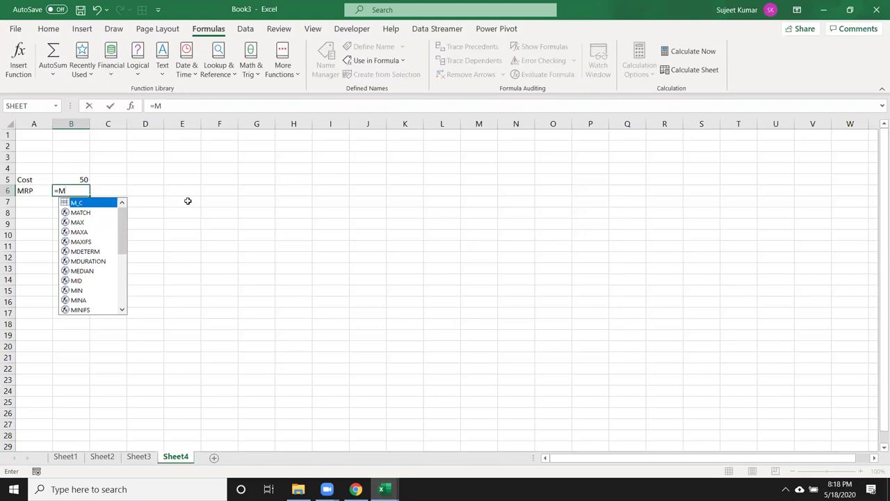
pyautogui.write('R')
pyautogui.press('Down')
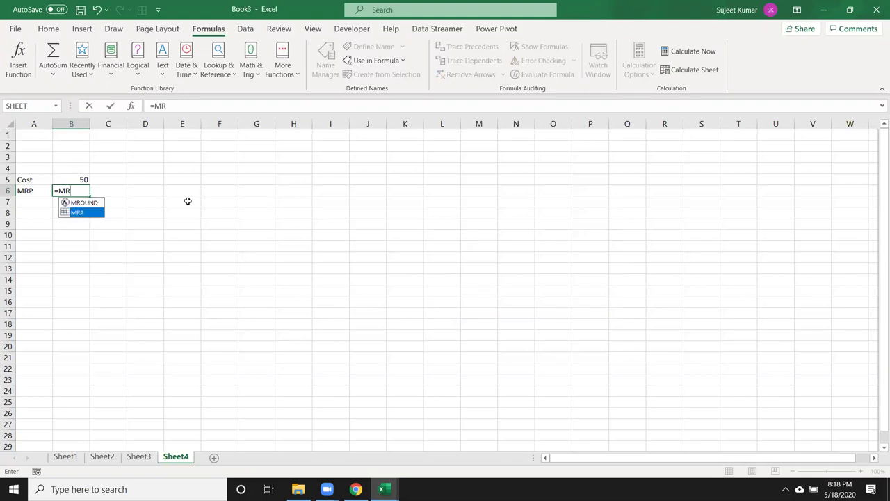
pyautogui.press('Tab')
pyautogui.press('Return')
pyautogui.press('Up')
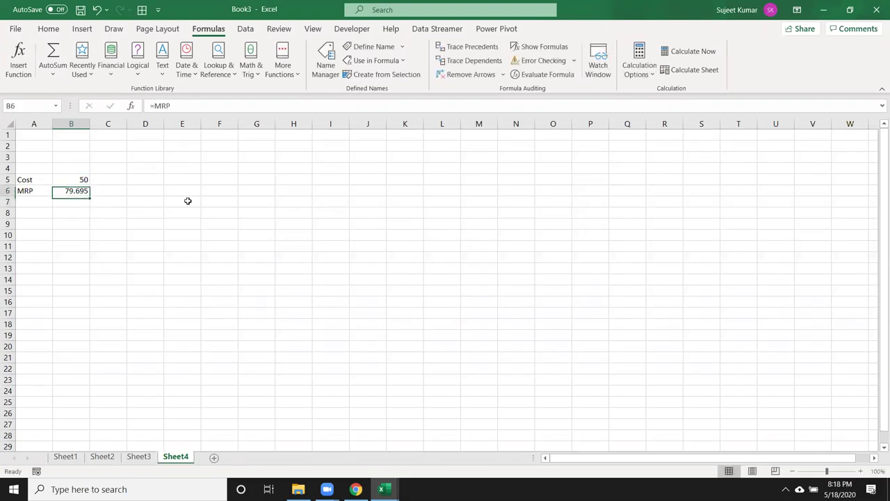
pyautogui.press('Down')
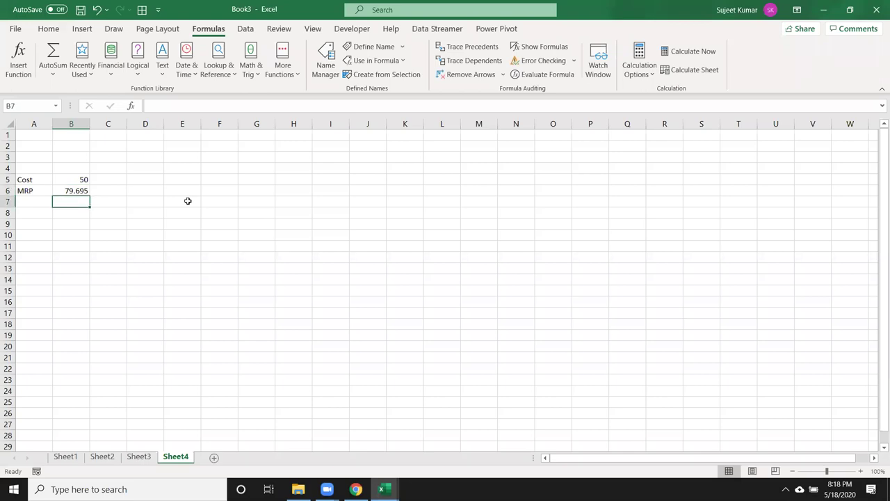
pyautogui.press('Up')
# Change M_C's markup from 5% to 7% so B6 recalculates to 81.213.
pyautogui.click(326, 64)
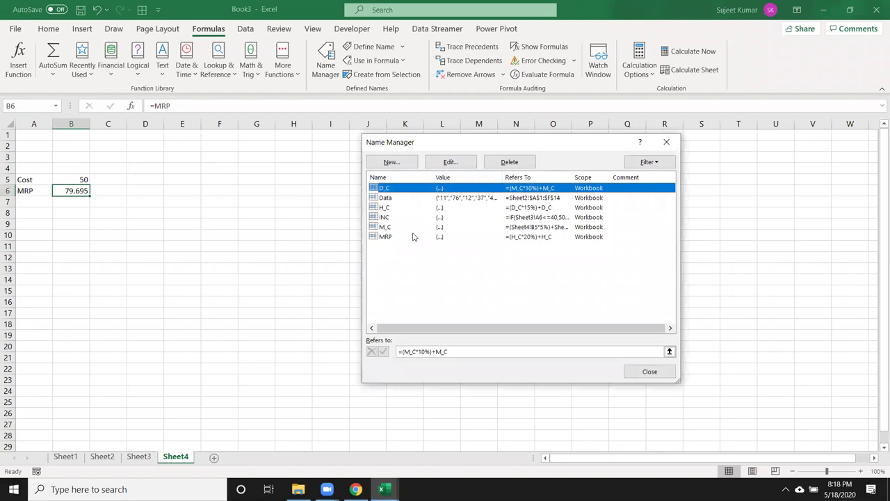
pyautogui.click(413, 227)
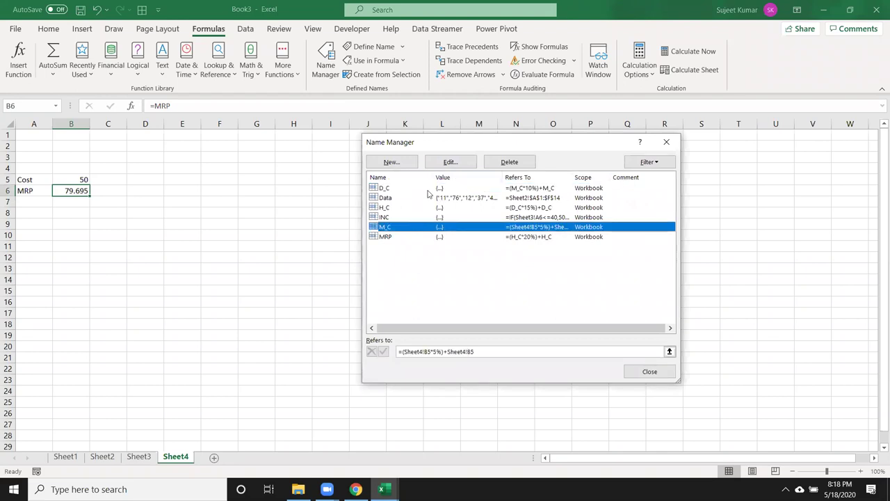
pyautogui.click(436, 351)
pyautogui.press('BackSpace')
pyautogui.write('7')
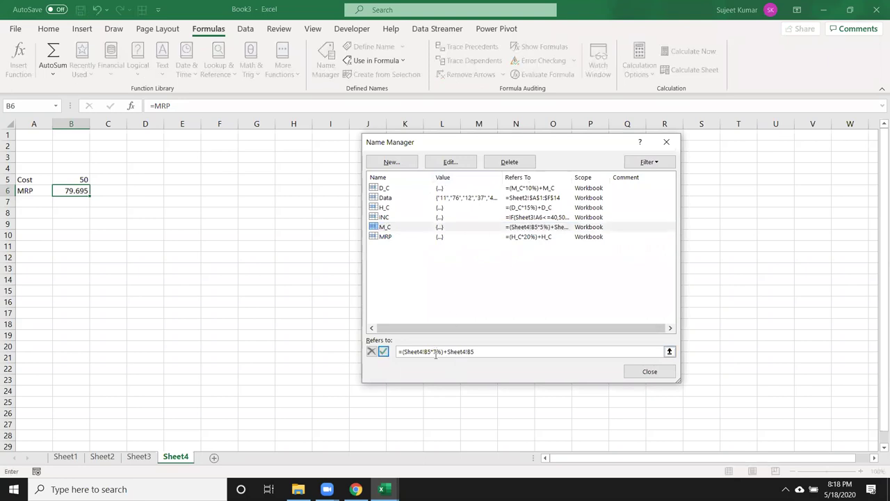
pyautogui.click(383, 352)
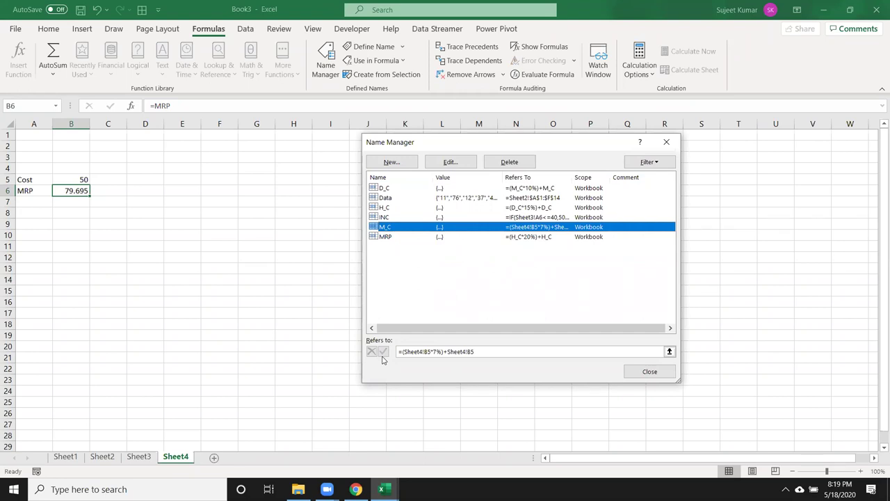
pyautogui.click(669, 375)
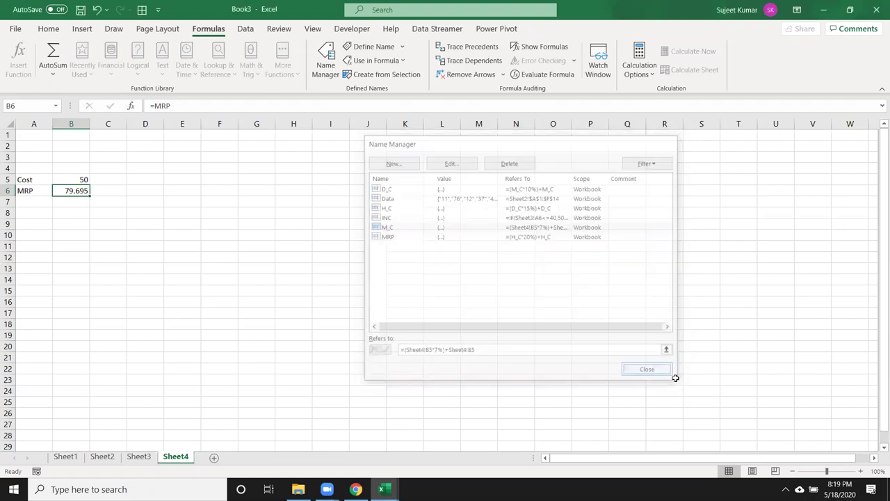
pyautogui.click(167, 201)
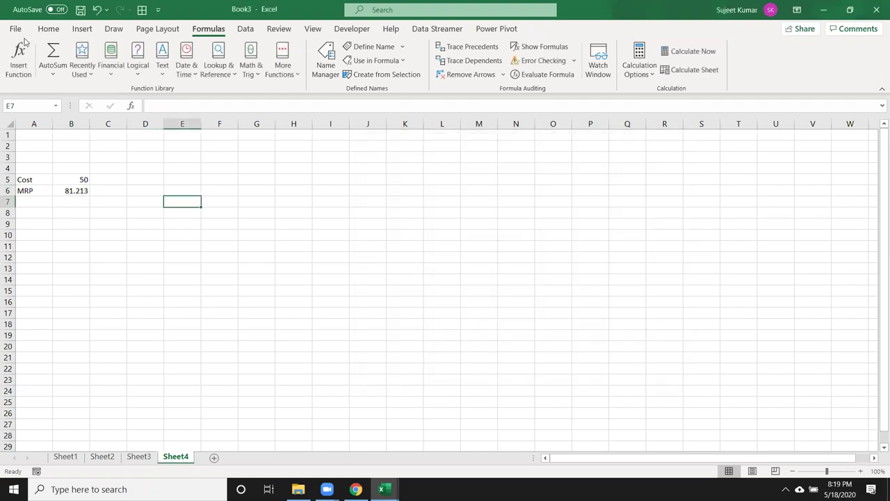
# Open the If condition test workbook and paste the incentive IF formula into C2 on Q10.
pyautogui.click(19, 32)
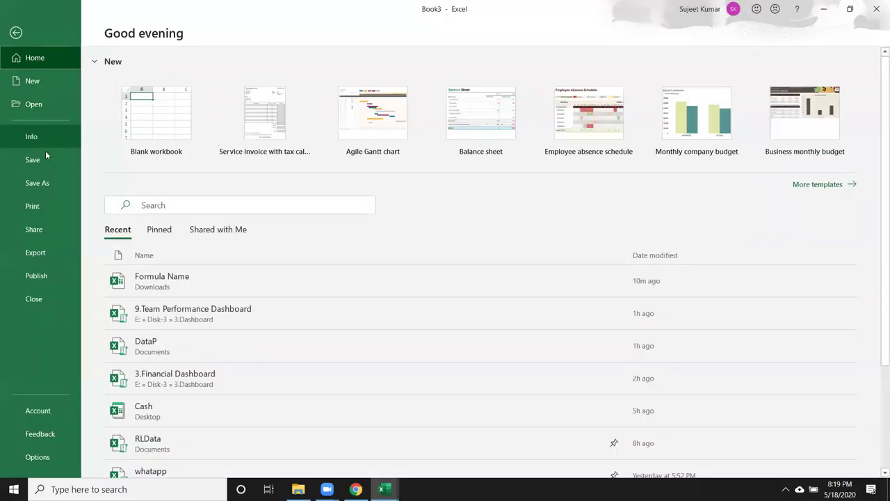
pyautogui.click(42, 107)
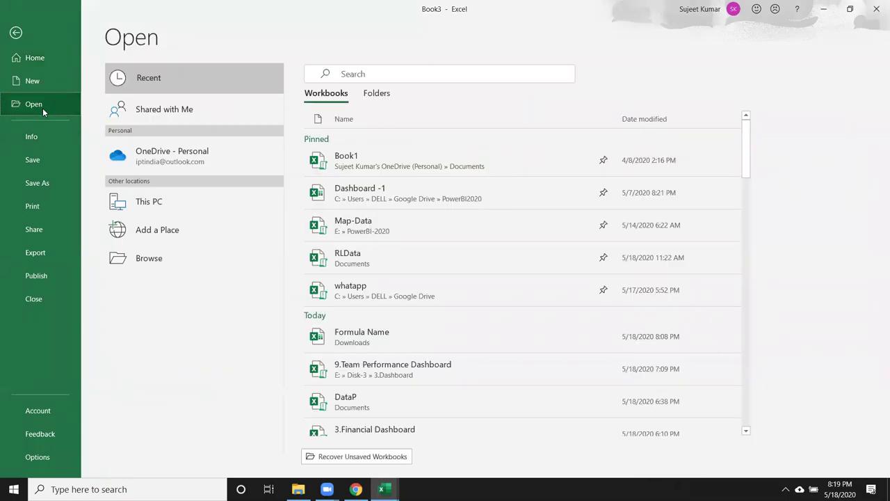
pyautogui.scroll(-2, 499, 286)
pyautogui.scroll(-2, 510, 327)
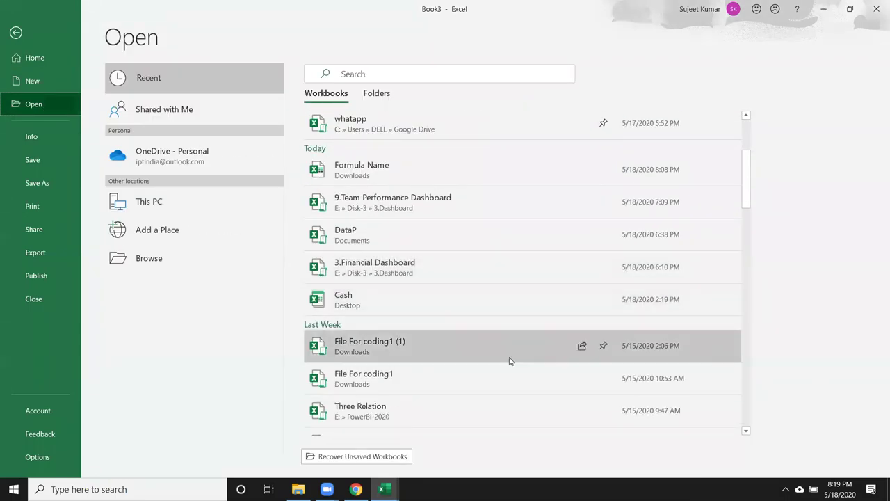
pyautogui.scroll(-2, 509, 359)
pyautogui.scroll(-2, 510, 362)
pyautogui.scroll(-2, 510, 360)
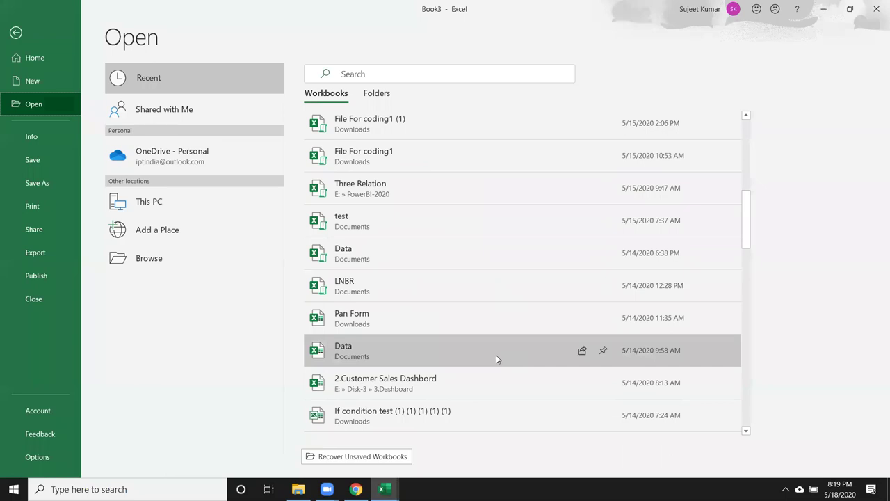
pyautogui.click(471, 416)
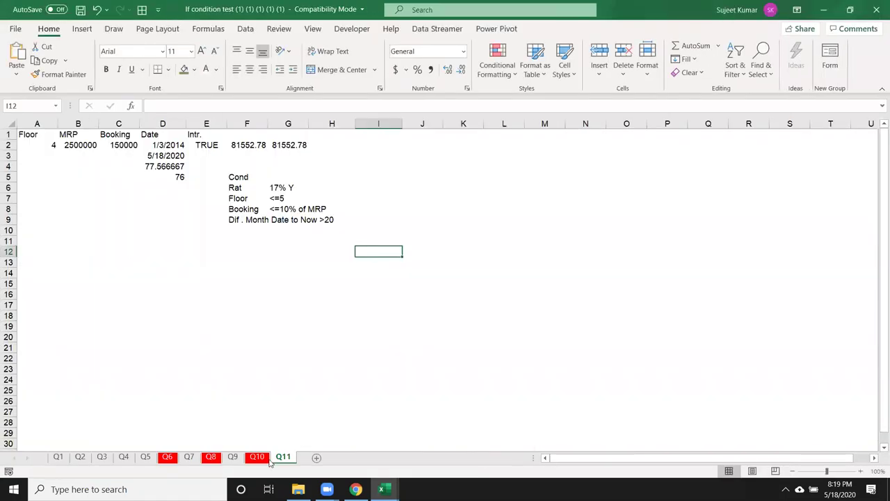
pyautogui.click(255, 457)
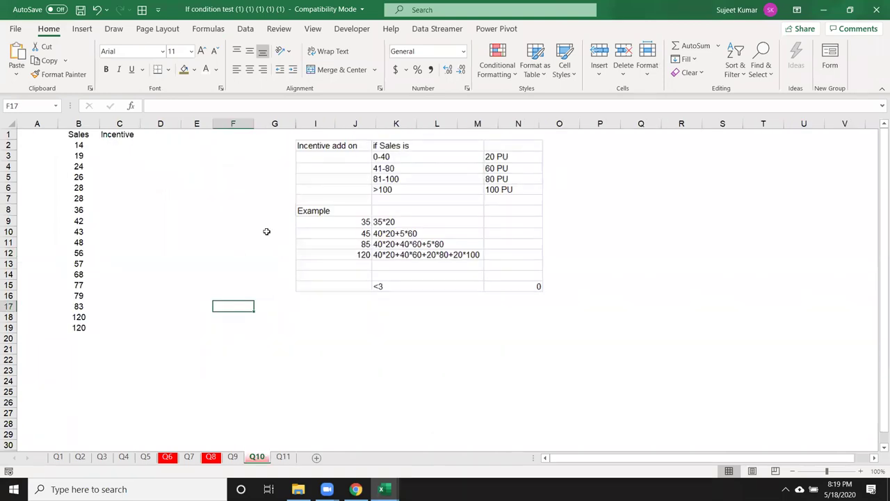
pyautogui.click(113, 147)
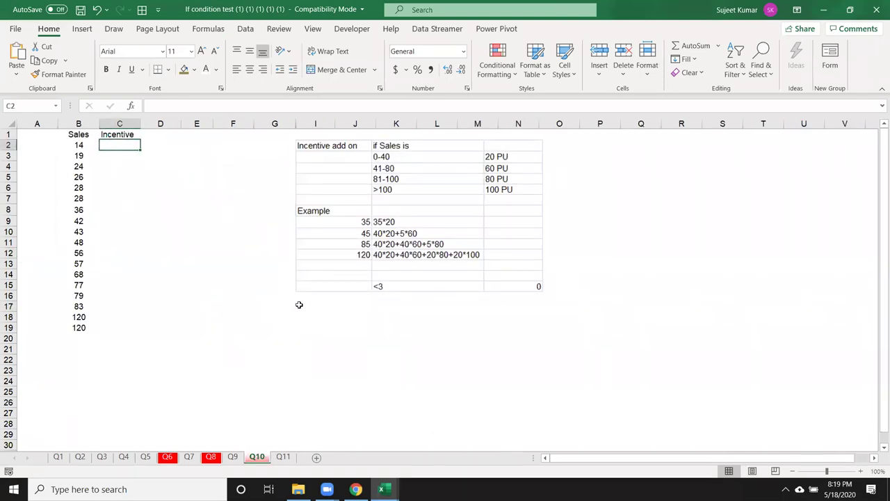
pyautogui.click(233, 458)
pyautogui.click(252, 458)
pyautogui.click(21, 56)
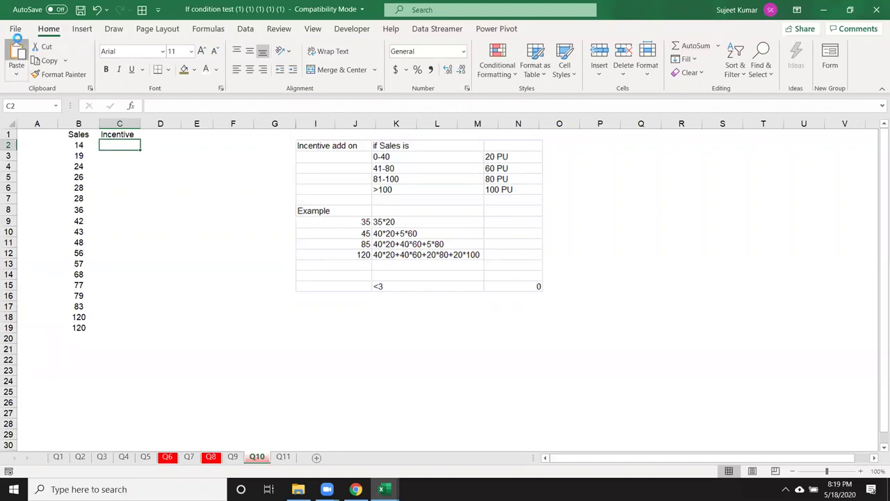
pyautogui.press('Escape')
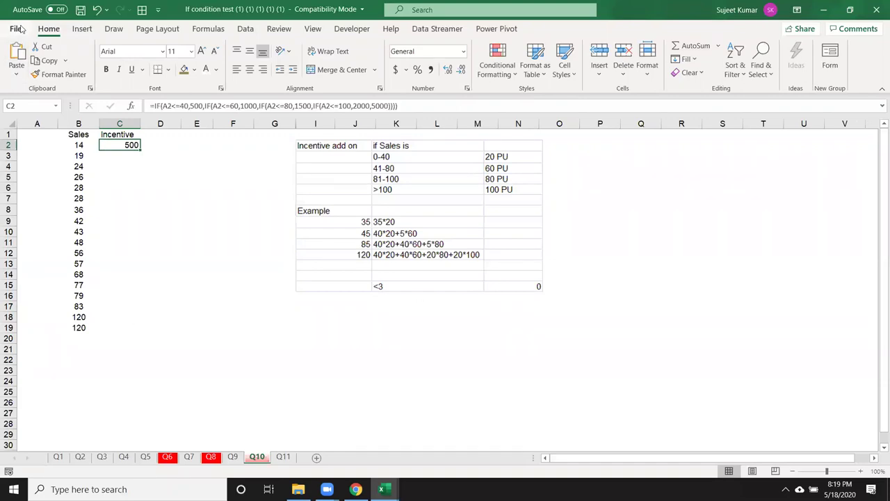
# Open the earlier If condition test workbook and inspect the Q10 Sales and IF formulas.
pyautogui.click(17, 29)
pyautogui.click(42, 110)
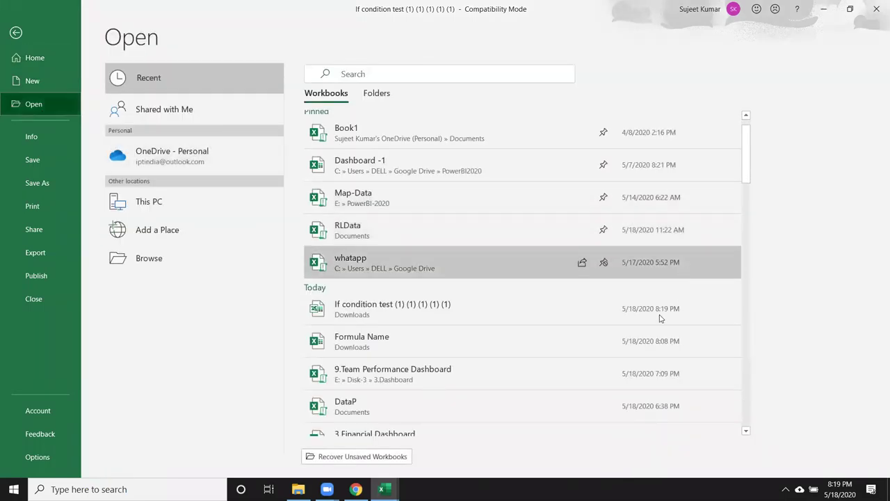
pyautogui.scroll(-2, 659, 320)
pyautogui.scroll(-1, 657, 320)
pyautogui.scroll(-2, 654, 320)
pyautogui.scroll(-1, 653, 320)
pyautogui.scroll(-2, 652, 320)
pyautogui.scroll(-2, 653, 320)
pyautogui.scroll(-1, 652, 320)
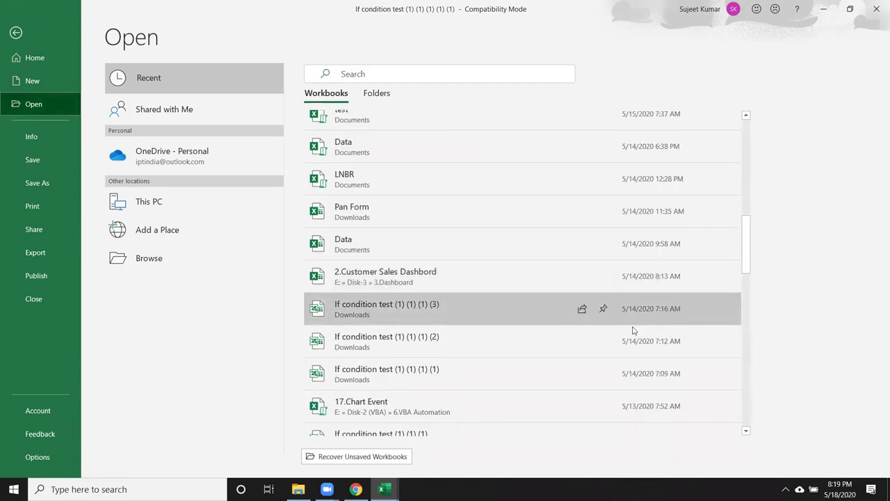
pyautogui.click(541, 368)
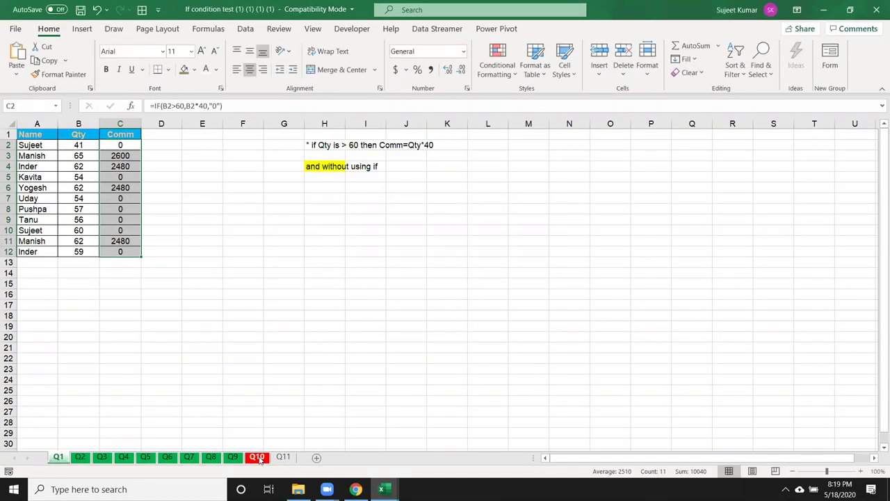
pyautogui.click(258, 457)
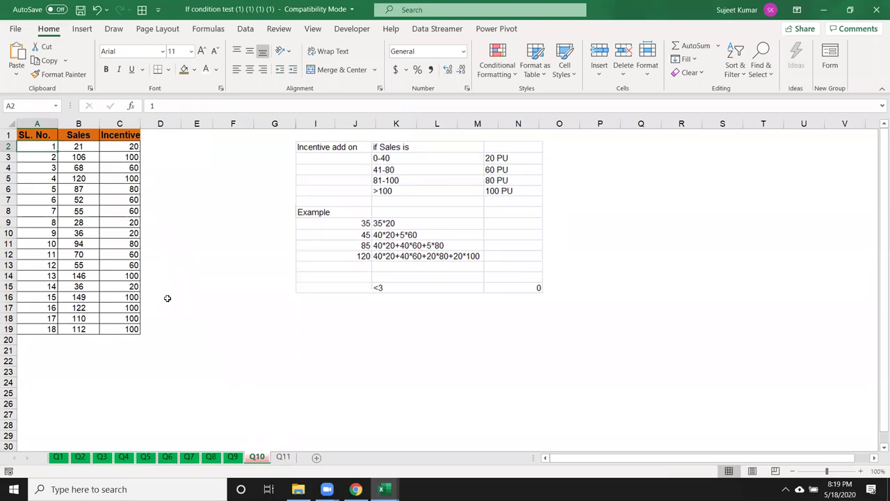
pyautogui.click(120, 171)
pyautogui.click(82, 149)
pyautogui.click(118, 154)
# Close both If condition test workbooks without saving.
pyautogui.click(876, 6)
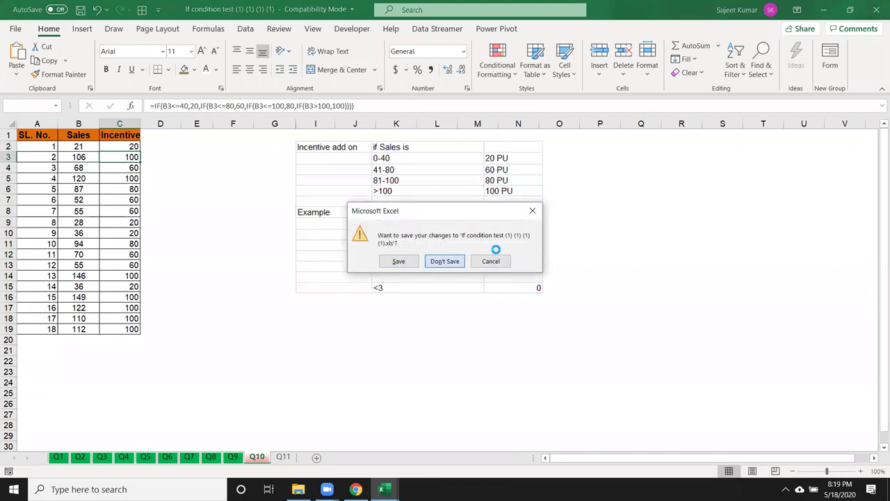
pyautogui.press('Return')
pyautogui.click(876, 10)
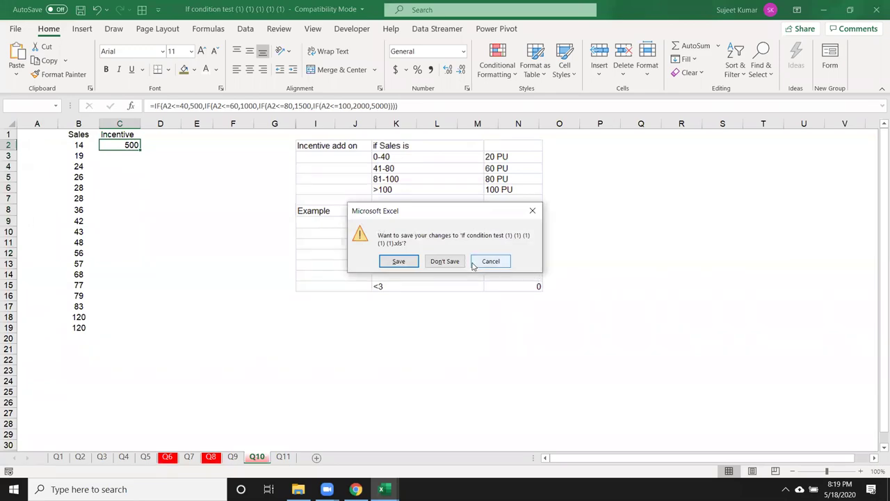
pyautogui.click(437, 262)
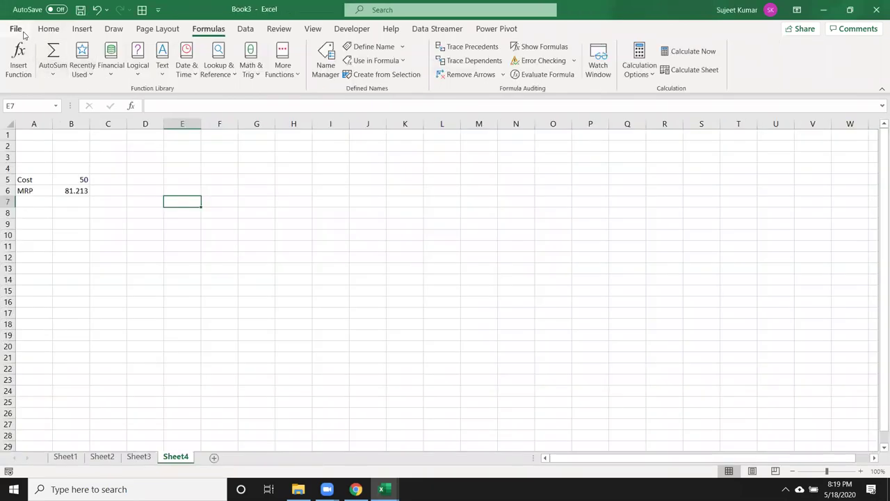
pyautogui.click(15, 28)
pyautogui.click(35, 111)
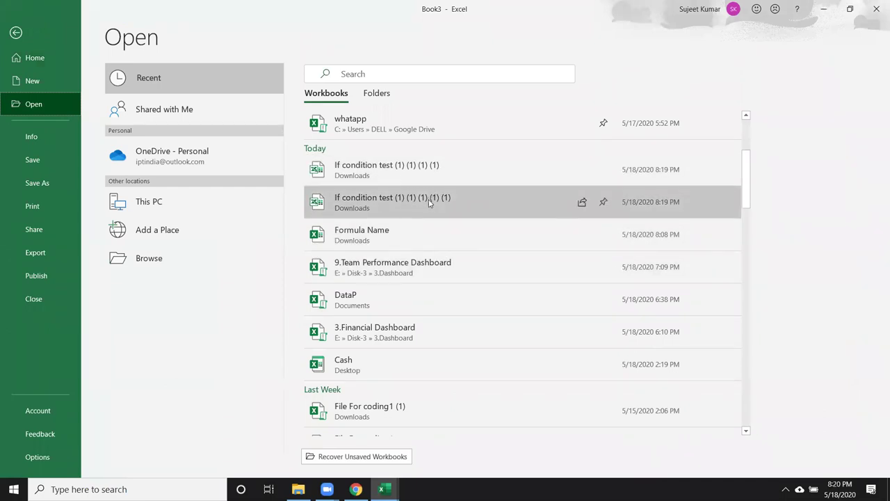
pyautogui.scroll(1, 415, 236)
pyautogui.click(413, 243)
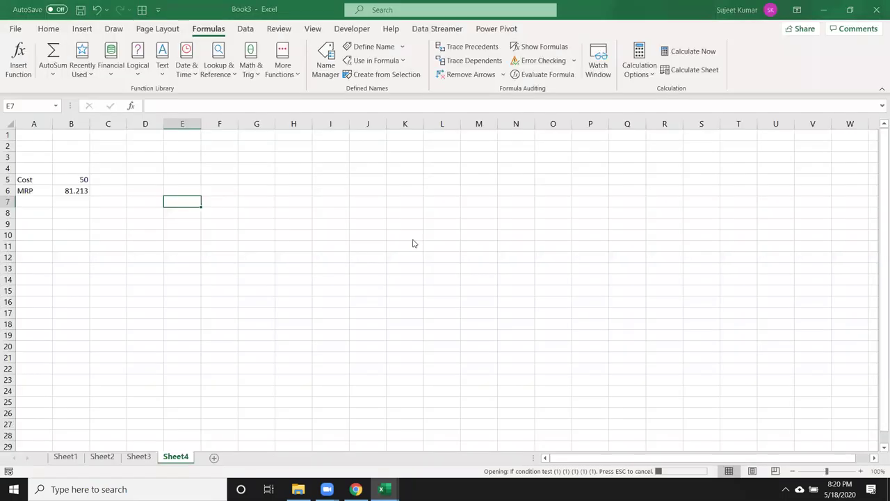
pyautogui.click(257, 456)
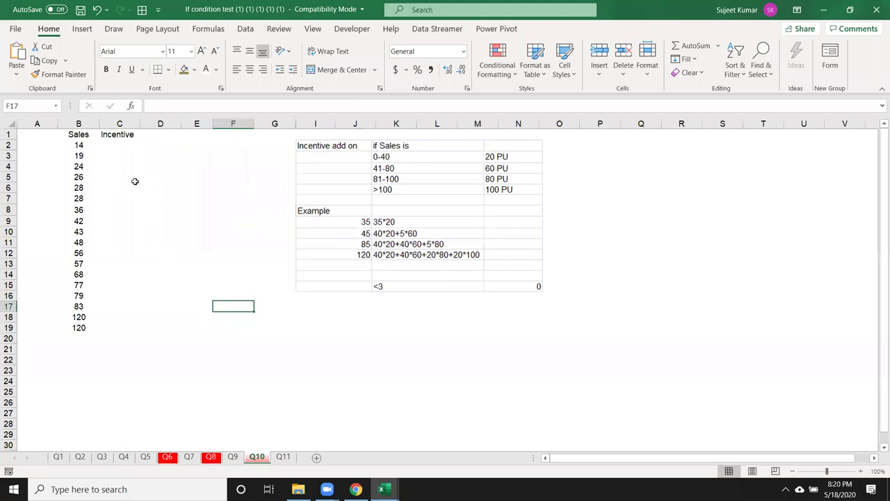
pyautogui.click(877, 10)
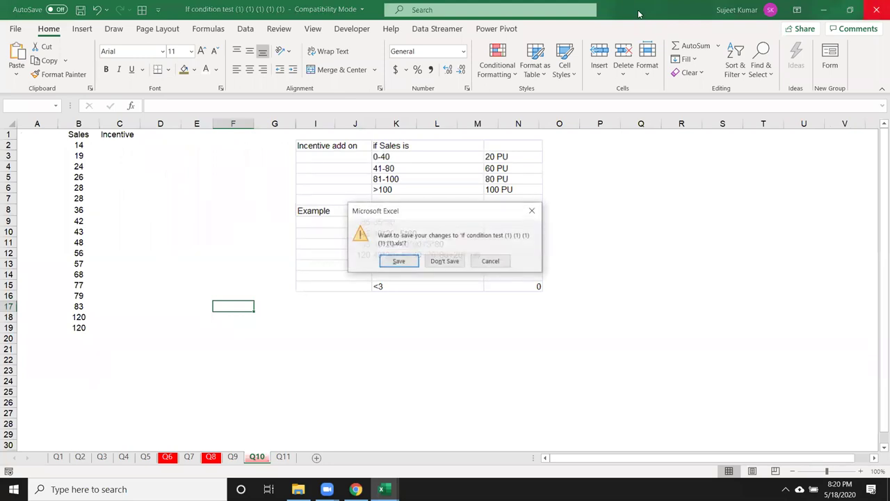
pyautogui.press('Escape')
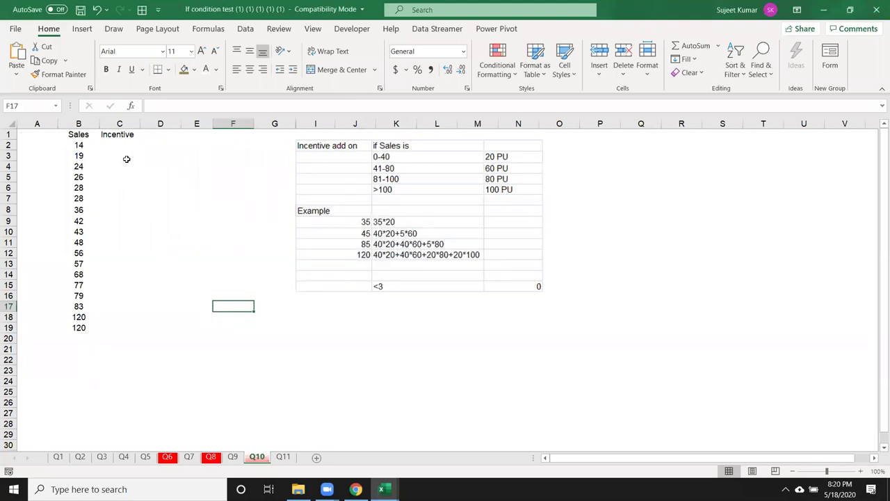
pyautogui.moveTo(76, 134); pyautogui.dragTo(158, 207)
pyautogui.click(157, 207)
pyautogui.click(122, 147)
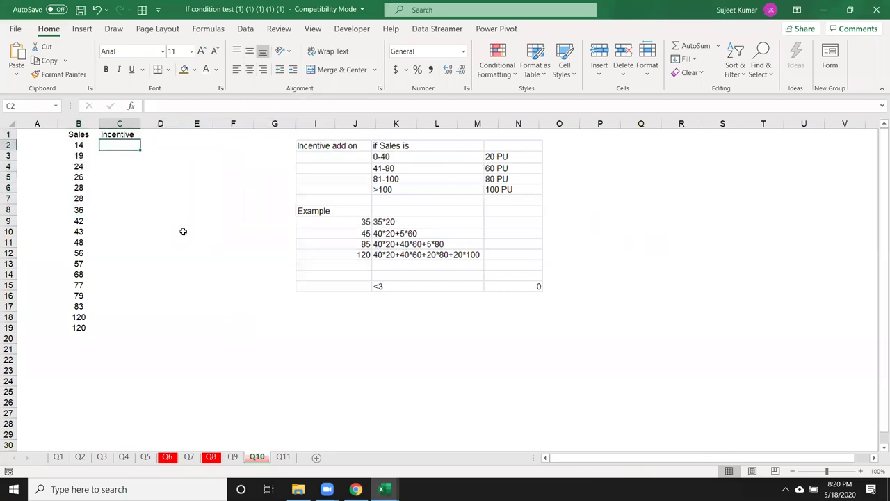
pyautogui.click(877, 9)
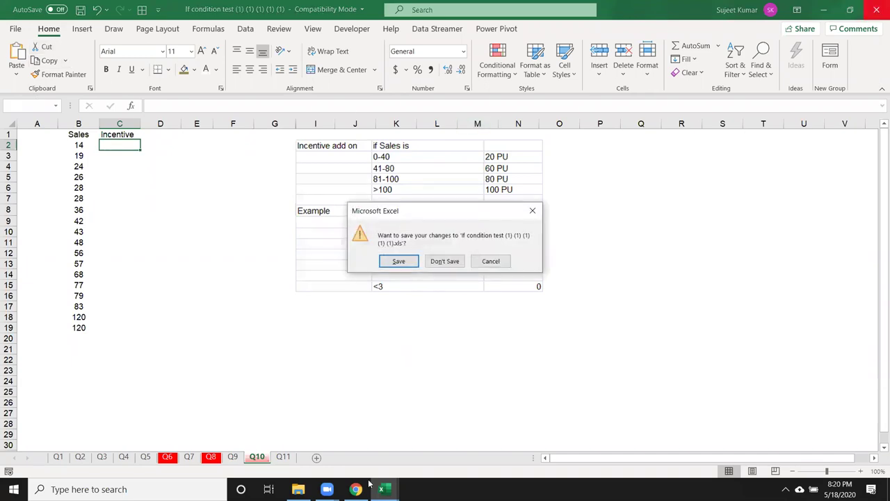
pyautogui.click(445, 262)
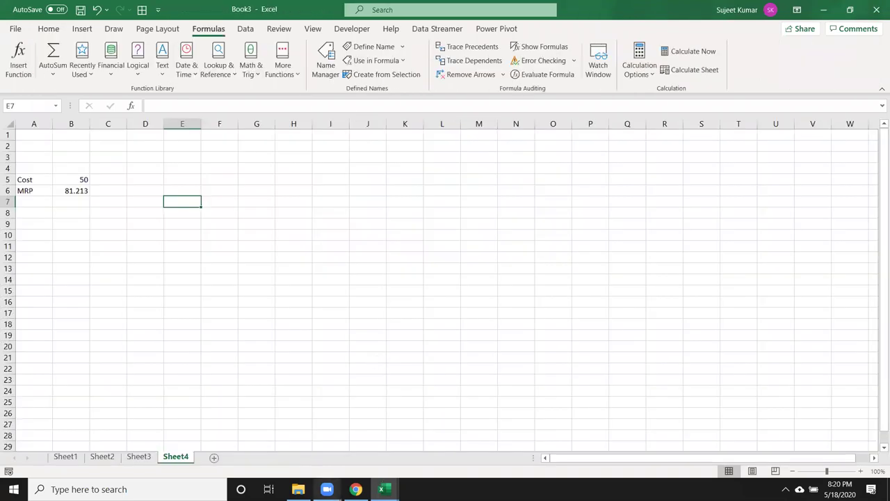
# Open Formula Name.xlsx from Chrome's Downloads page into Excel.
pyautogui.click(355, 489)
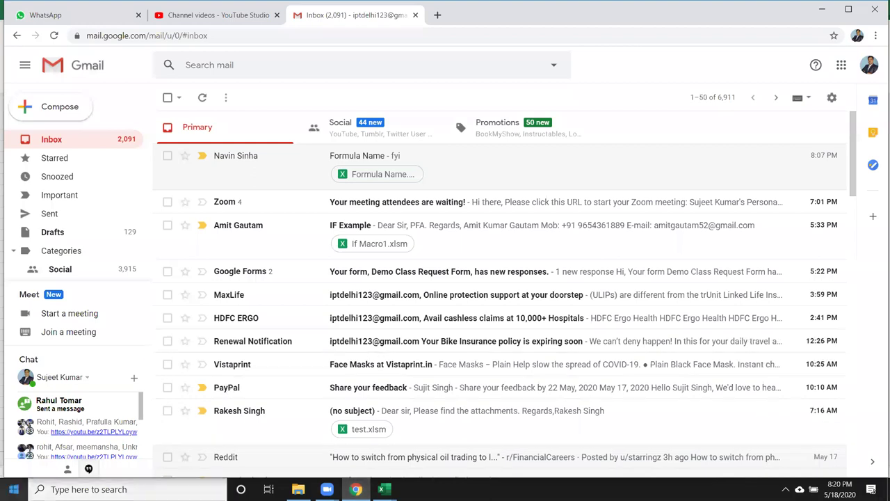
pyautogui.click(876, 36)
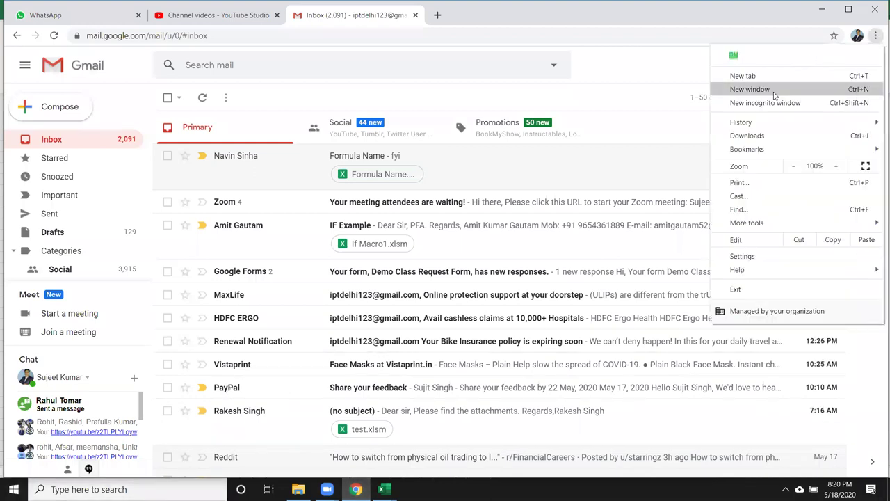
pyautogui.click(748, 136)
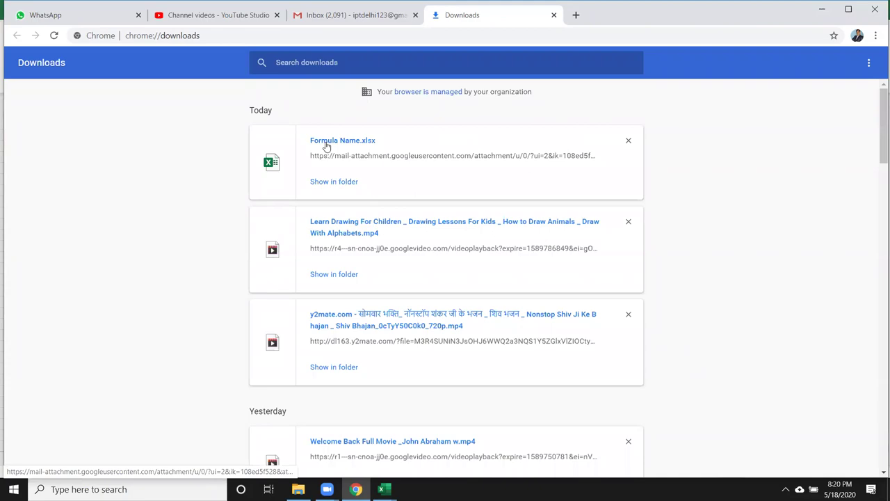
pyautogui.hotkey('alt', 'Tab')
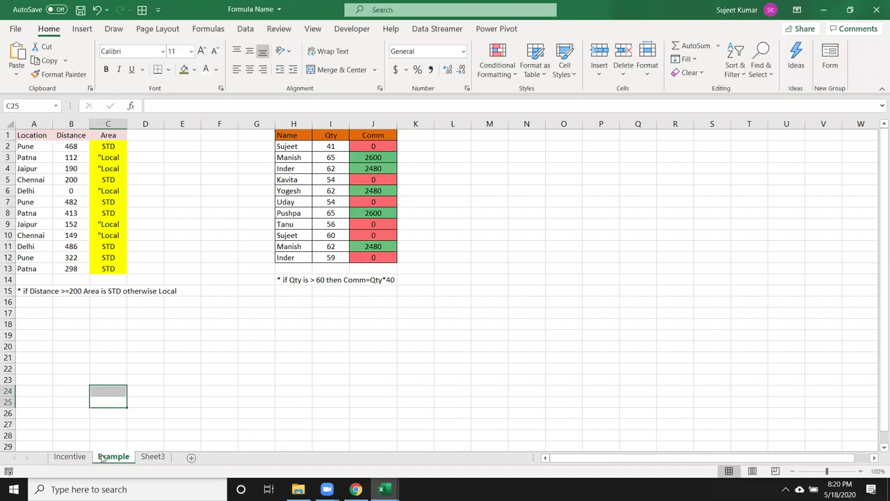
# Switch to the Incentive sheet and inspect the formulas in C2, B2 and Q2.
pyautogui.click(78, 457)
pyautogui.click(117, 148)
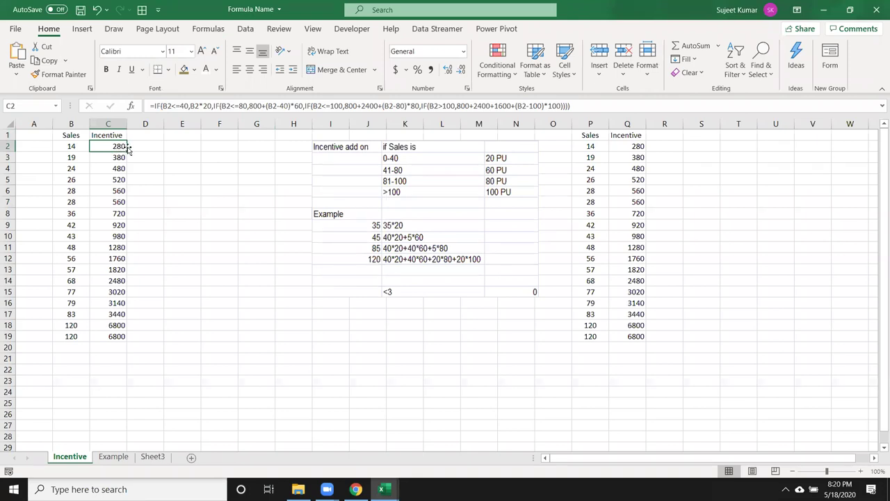
pyautogui.click(60, 149)
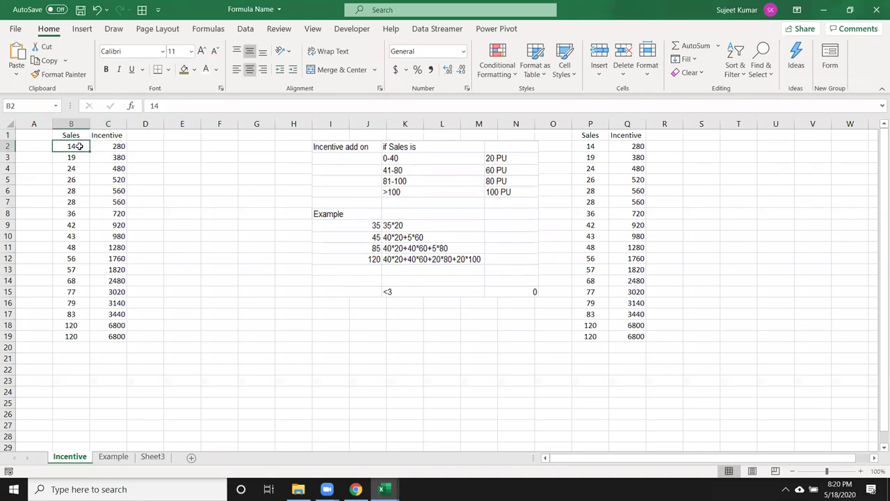
pyautogui.click(628, 145)
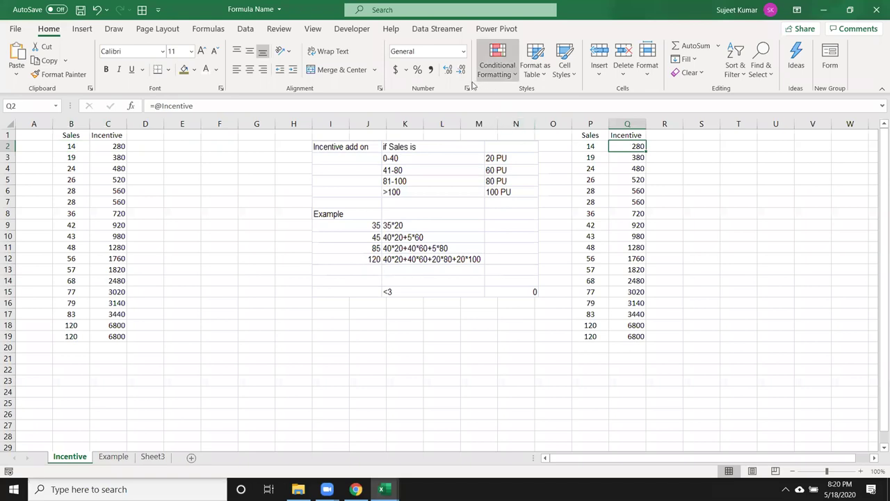
# Open Name Manager from the Formulas ribbon to list the defined names.
pyautogui.click(245, 30)
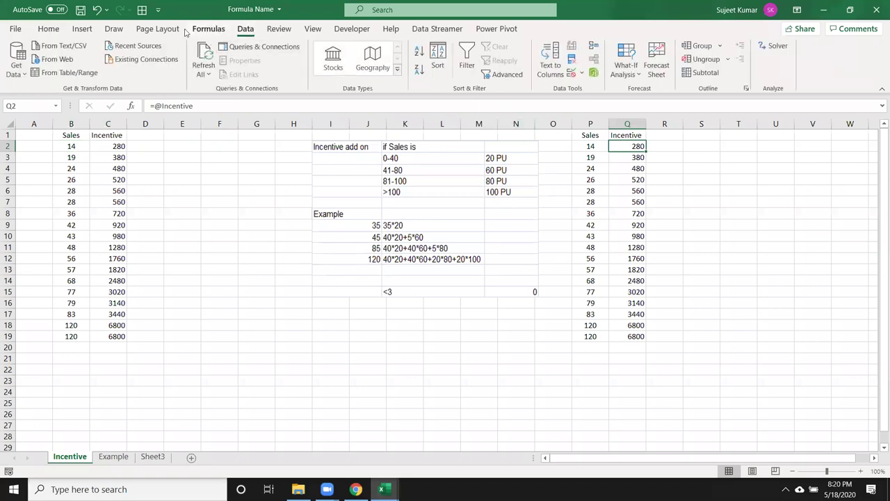
pyautogui.click(210, 29)
pyautogui.click(327, 64)
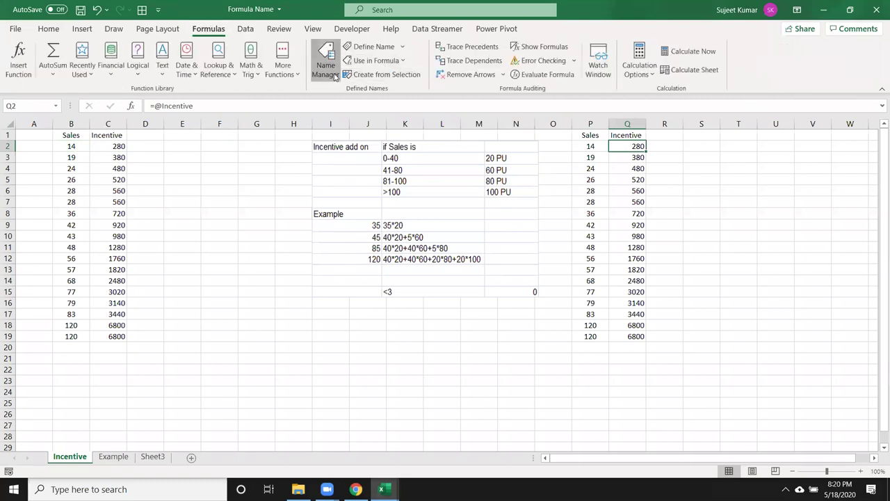
# Review the Incentive name's stored IF formula against the sheet, then close Name Manager and select C2.
pyautogui.click(411, 199)
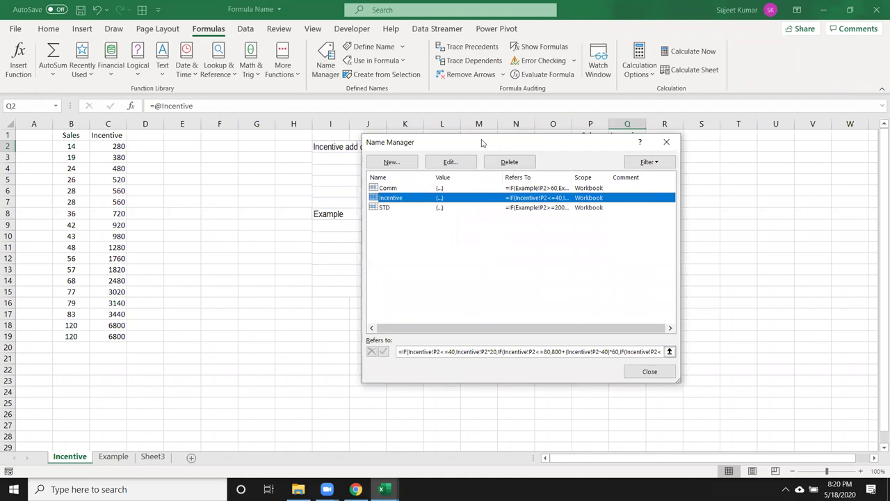
pyautogui.moveTo(478, 147); pyautogui.dragTo(227, 127)
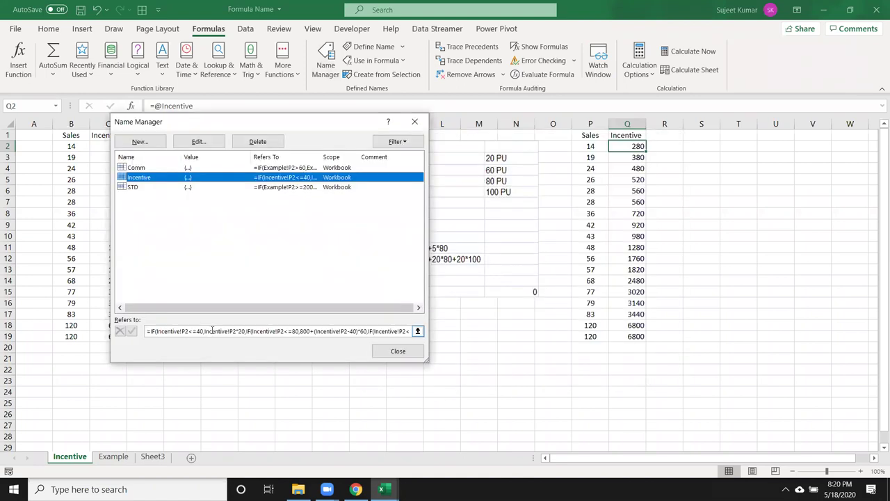
pyautogui.click(213, 330)
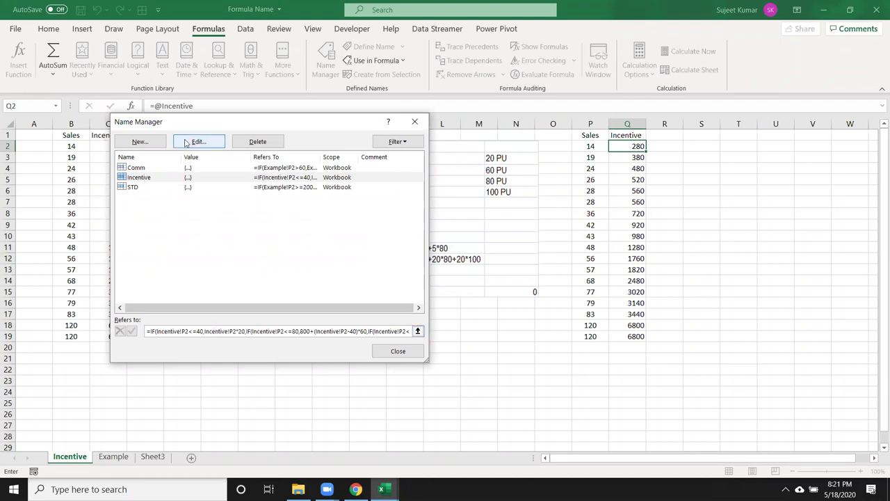
pyautogui.moveTo(221, 125); pyautogui.dragTo(391, 121)
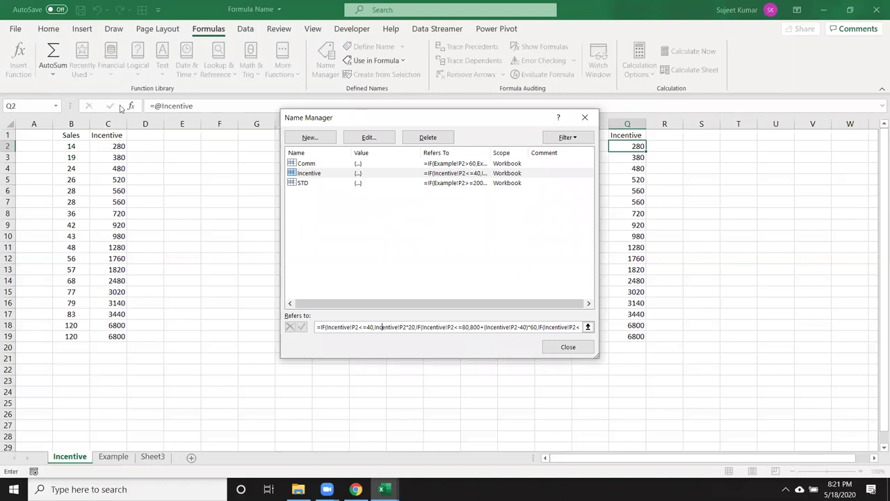
pyautogui.moveTo(391, 118); pyautogui.dragTo(120, 108)
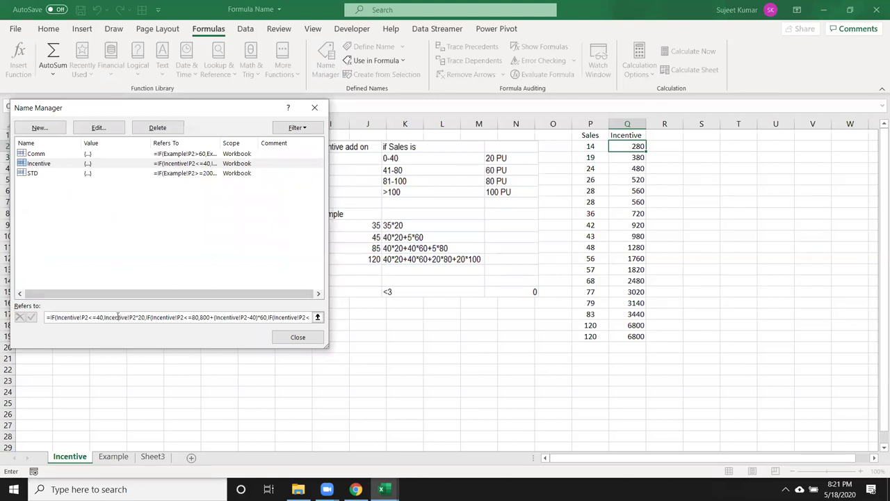
pyautogui.click(54, 316)
pyautogui.press('Escape')
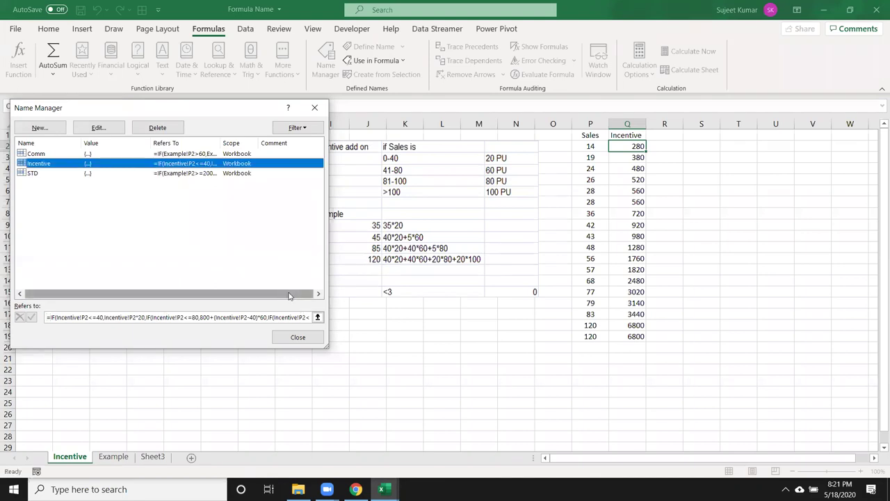
pyautogui.click(117, 148)
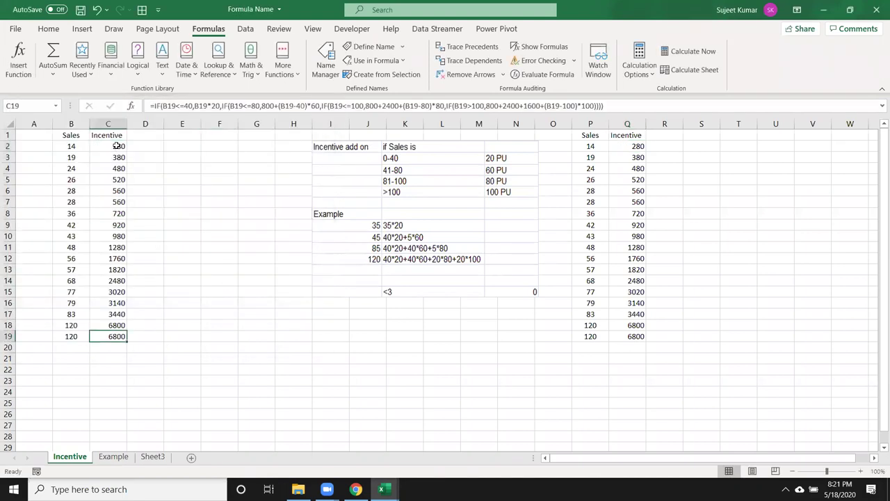
# Inspect C2's nested IF arguments and Q2's named formula without changing them.
pyautogui.doubleClick(117, 146)
pyautogui.click(159, 146)
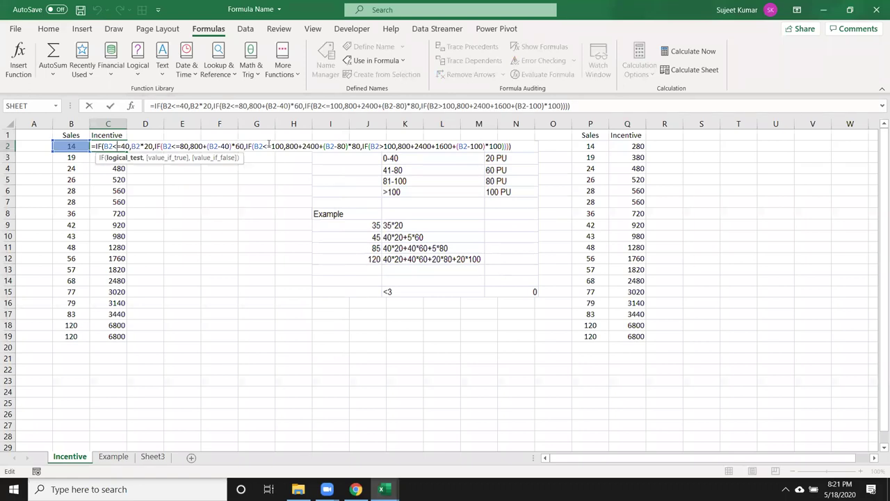
pyautogui.press('Escape')
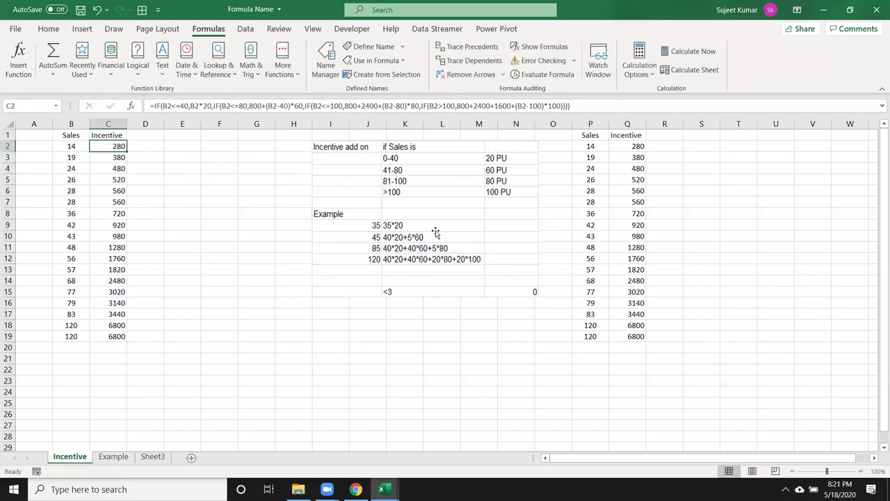
pyautogui.click(694, 147)
pyautogui.click(666, 150)
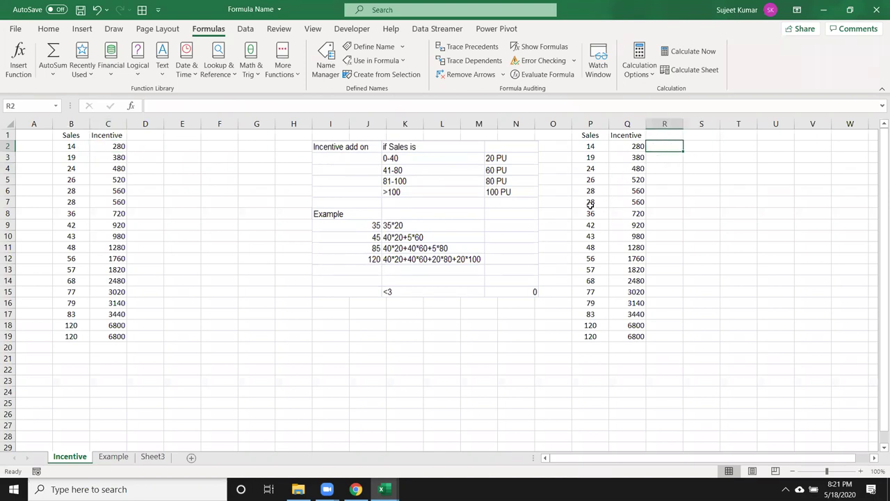
pyautogui.click(626, 146)
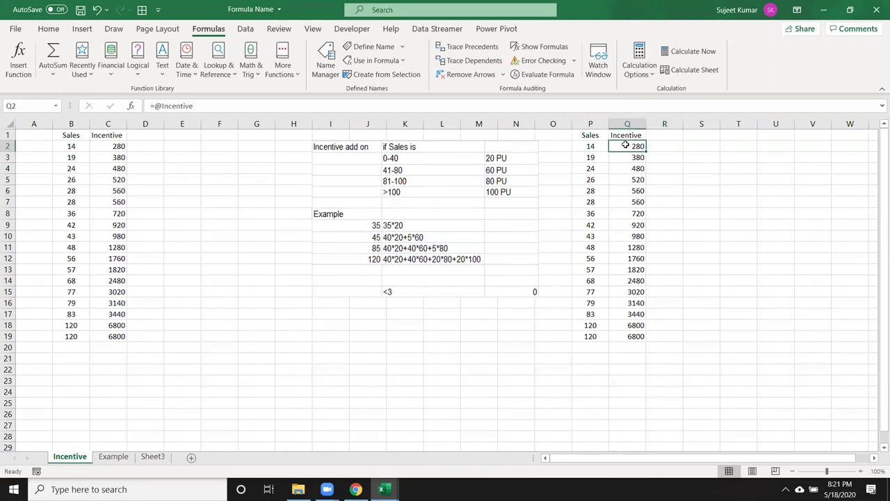
pyautogui.press('Right')
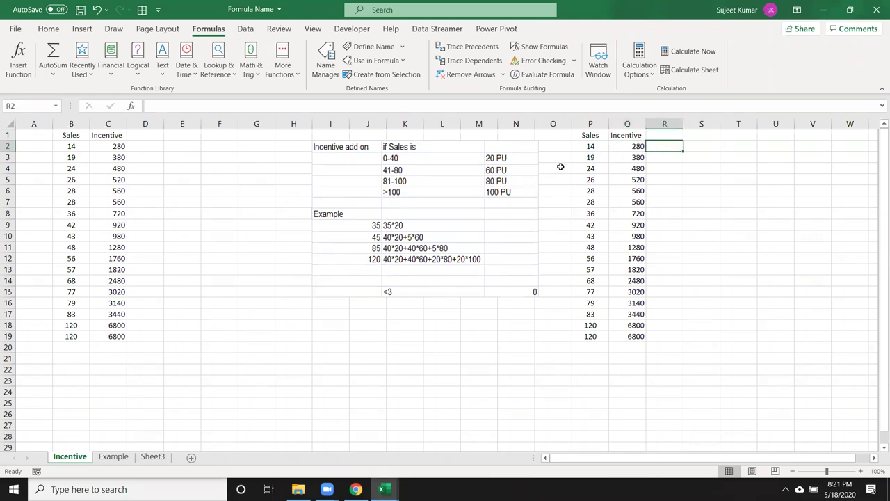
# Copy the Sales column P1:P19 into column T starting at T1.
pyautogui.press('Left')
pyautogui.press('Left')
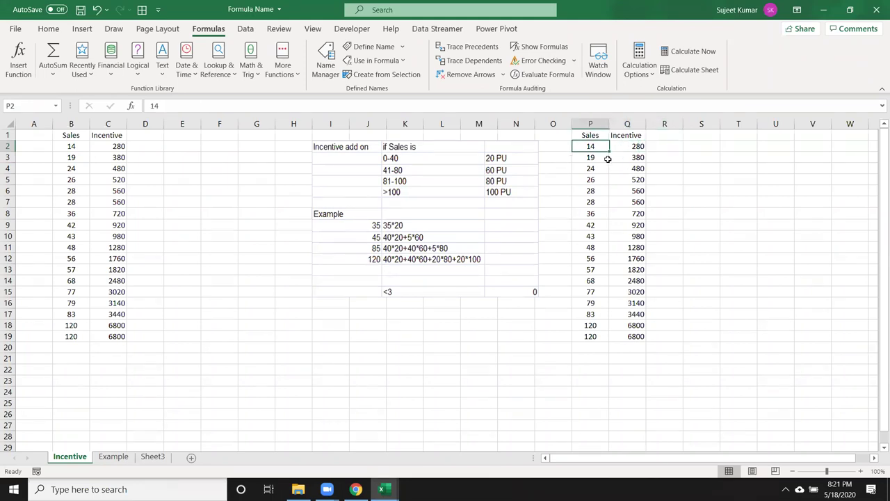
pyautogui.press('Up')
pyautogui.hotkey('shift', 'Down')
pyautogui.hotkey('shift', 'Down')
pyautogui.hotkey('shift', 'Down')
pyautogui.hotkey('shift', 'Down')
pyautogui.hotkey('shift', 'Down')
pyautogui.hotkey('shift', 'Down')
pyautogui.hotkey('ctrl', 'c')
pyautogui.press('Right')
pyautogui.press('Right')
pyautogui.press('Right')
pyautogui.press('Right')
pyautogui.press('Right')
pyautogui.press('Right')
pyautogui.press('Right')
pyautogui.press('Right')
pyautogui.press('Right')
pyautogui.press('Right')
pyautogui.press('Right')
pyautogui.press('Left')
pyautogui.press('Left')
pyautogui.press('Left')
pyautogui.press('Left')
# Copy the Incentive heading from Q1 into U1.
pyautogui.press('Left')
pyautogui.press('Left')
pyautogui.press('Left')
pyautogui.press('Left')
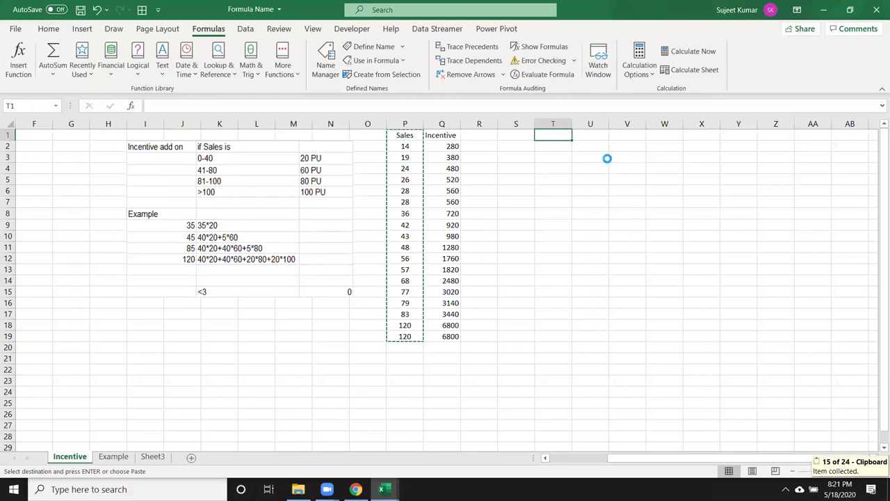
pyautogui.hotkey('ctrl', 'v')
pyautogui.press('Left')
pyautogui.press('Left')
pyautogui.press('Left')
pyautogui.hotkey('ctrl', 'c')
pyautogui.press('Right')
pyautogui.press('Right')
pyautogui.press('Right')
pyautogui.hotkey('ctrl', 'v')
pyautogui.press('Return')
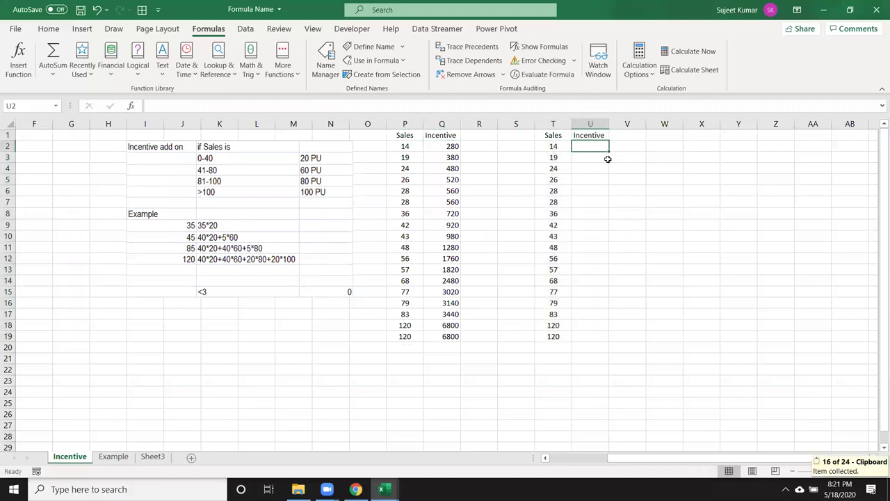
# Start a new name and set its Refers to formula to =t2*40.
pyautogui.click(373, 47)
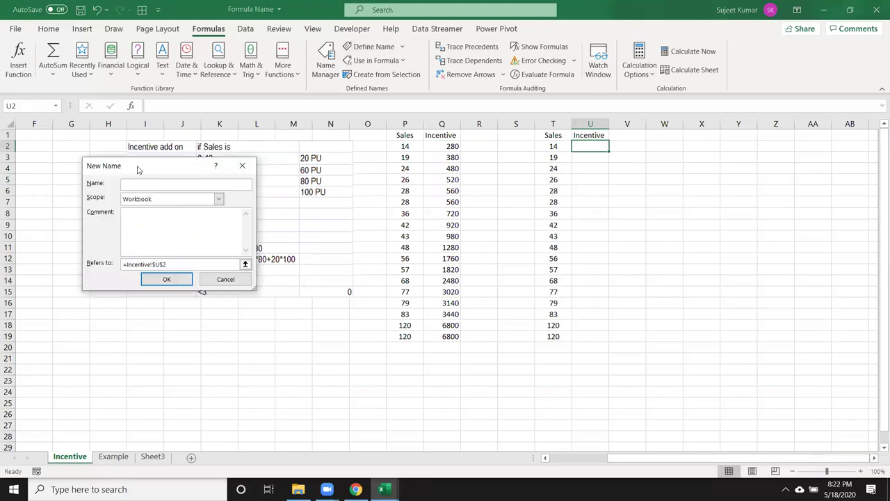
pyautogui.moveTo(138, 169); pyautogui.dragTo(419, 246)
pyautogui.write('<=40')
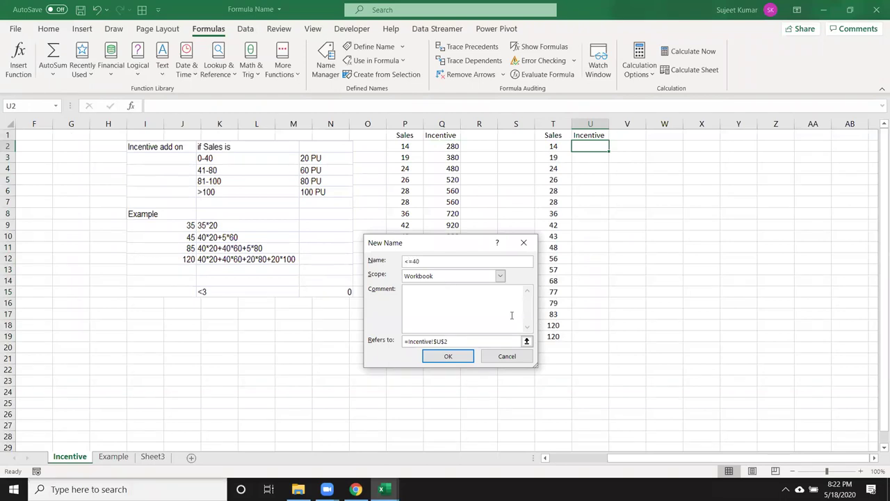
pyautogui.moveTo(449, 341); pyautogui.dragTo(403, 340)
pyautogui.write('=t2*40')
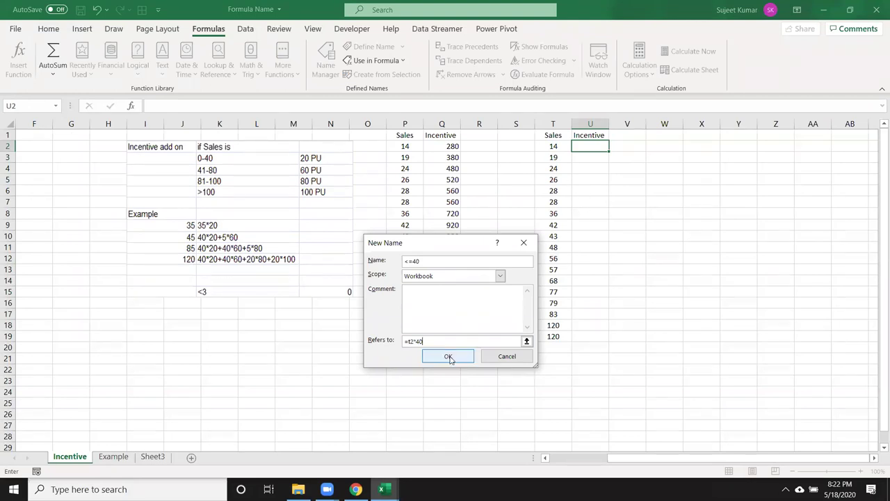
# Replace the rejected name '<=40' with S_1 and save the name.
pyautogui.click(449, 359)
pyautogui.click(448, 357)
pyautogui.click(446, 293)
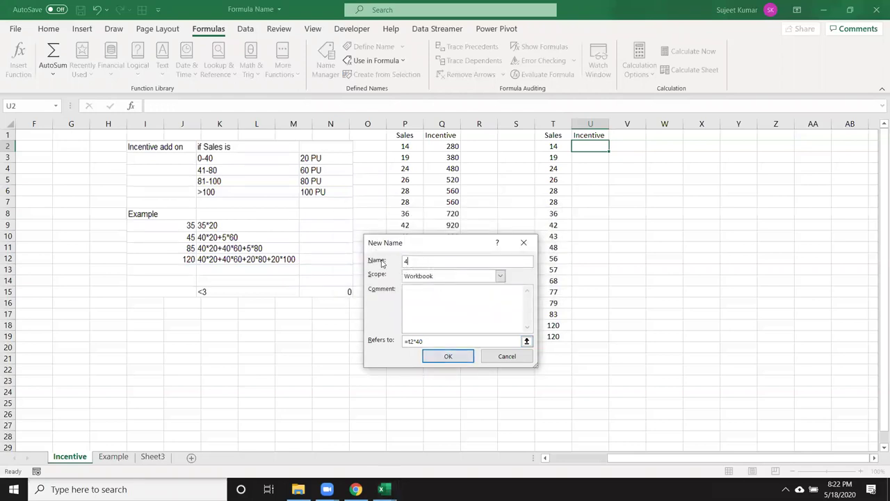
pyautogui.click(468, 261)
pyautogui.write('0')
pyautogui.click(448, 355)
pyautogui.click(446, 293)
pyautogui.write('S_1')
pyautogui.click(446, 356)
pyautogui.click(357, 47)
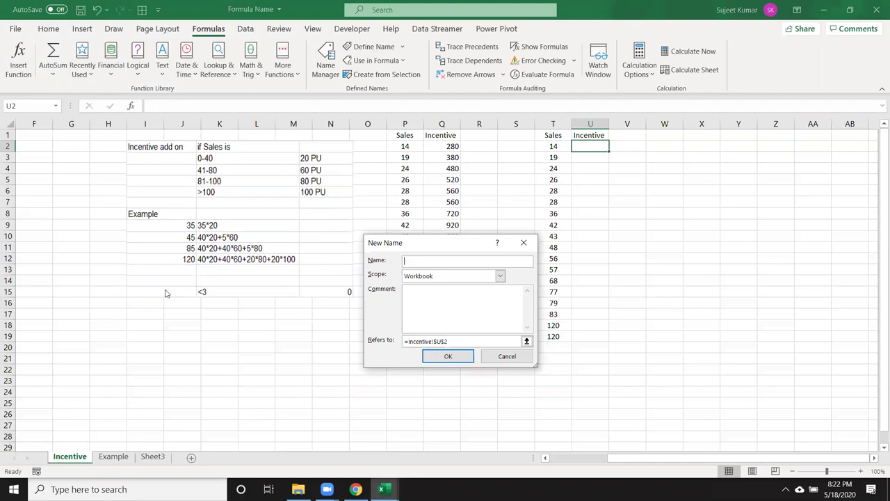
# Define the name S_2 as =(40*20)+(T2-40)*60 and save it.
pyautogui.write('S_2')
pyautogui.click(418, 341)
pyautogui.write('=')
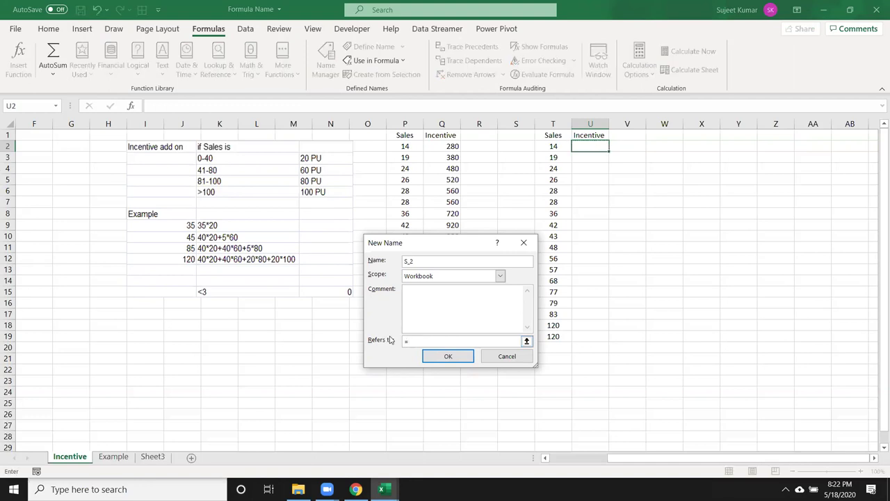
pyautogui.write('S')
pyautogui.write('40')
pyautogui.write('*20')
pyautogui.press('BackSpace')
pyautogui.press('BackSpace')
pyautogui.press('BackSpace')
pyautogui.press('BackSpace')
pyautogui.press('BackSpace')
pyautogui.write('40*20)+')
pyautogui.write('t2')
pyautogui.press('BackSpace')
pyautogui.press('BackSpace')
pyautogui.write('(T2-')
pyautogui.write('40)*')
pyautogui.write('6')
pyautogui.click(437, 356)
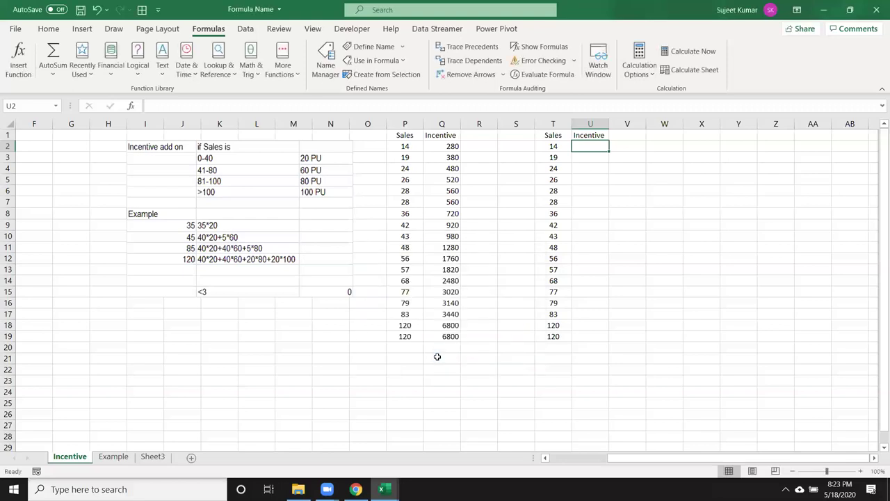
# Define the name S_3 as =(40*20)+(40*60)+(t2-80)*80.
pyautogui.click(361, 48)
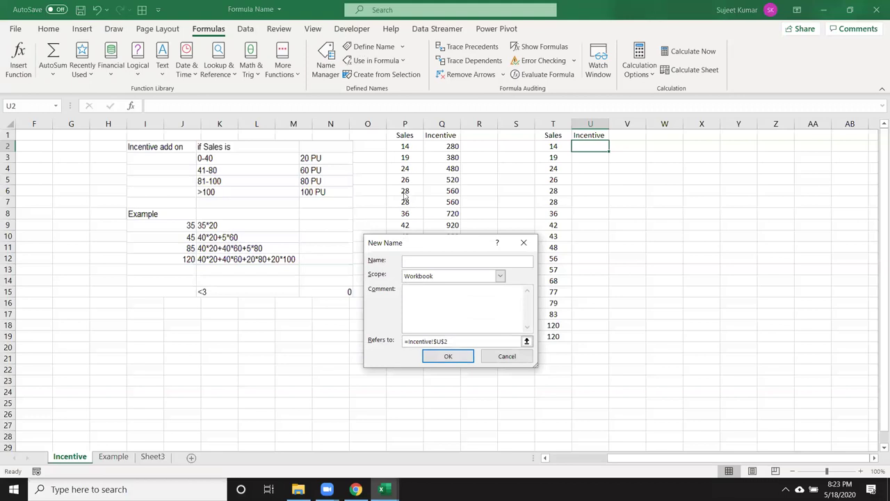
pyautogui.write('S_3')
pyautogui.click(459, 341)
pyautogui.write('=')
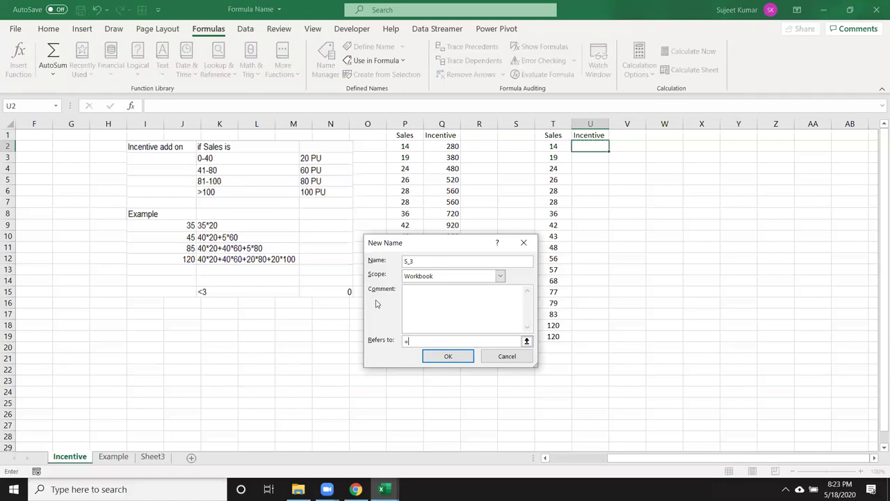
pyautogui.write('4')
pyautogui.press('BackSpace')
pyautogui.write('40*60')
pyautogui.press('BackSpace')
pyautogui.press('BackSpace')
pyautogui.write('20)')
pyautogui.write('+(40*60)+(t2-80)*')
pyautogui.write('80')
pyautogui.click(445, 358)
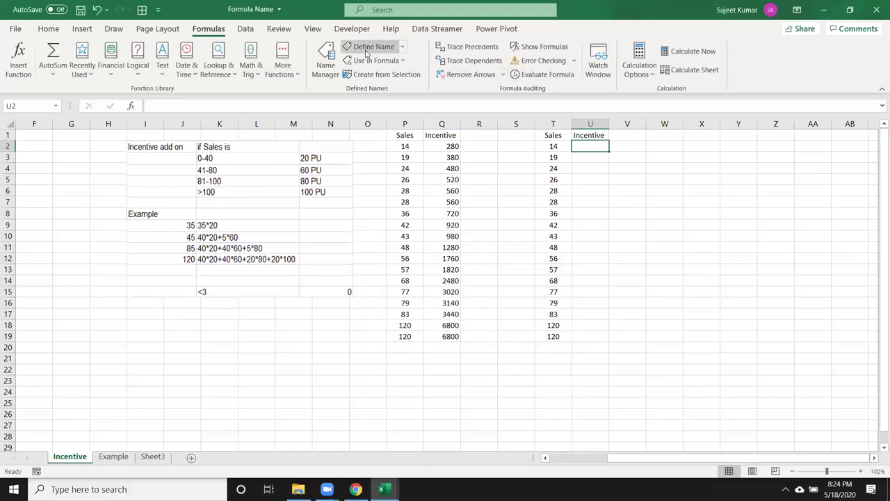
# Start a new name S_4 referring to =(40*20)+(40*60)+(20*80), not yet saved.
pyautogui.click(366, 54)
pyautogui.write('S_')
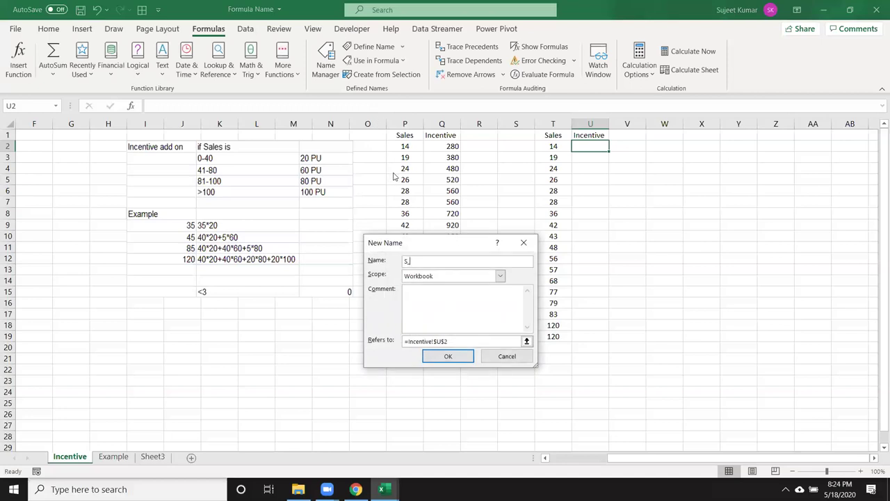
pyautogui.write('4')
pyautogui.click(452, 341)
pyautogui.write('=')
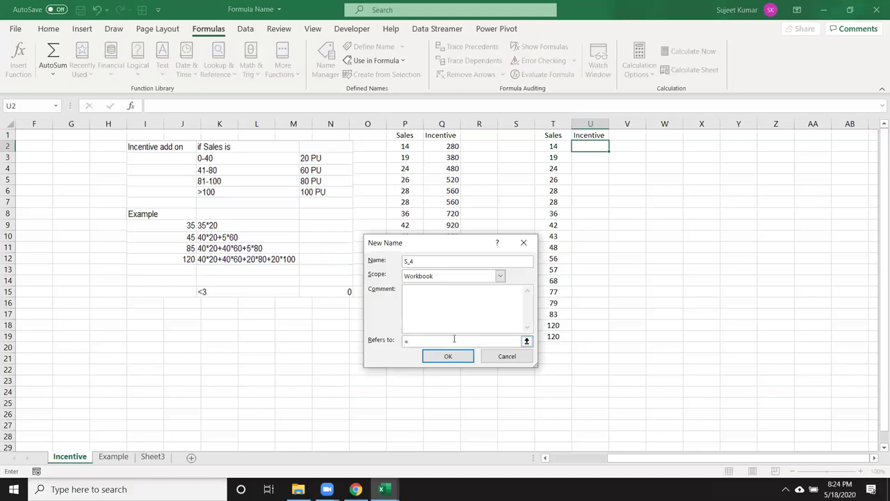
pyautogui.write('(40*')
pyautogui.write('20)+(')
pyautogui.write('40*60)+')
pyautogui.write('(20*80)+(t2-100)*100')
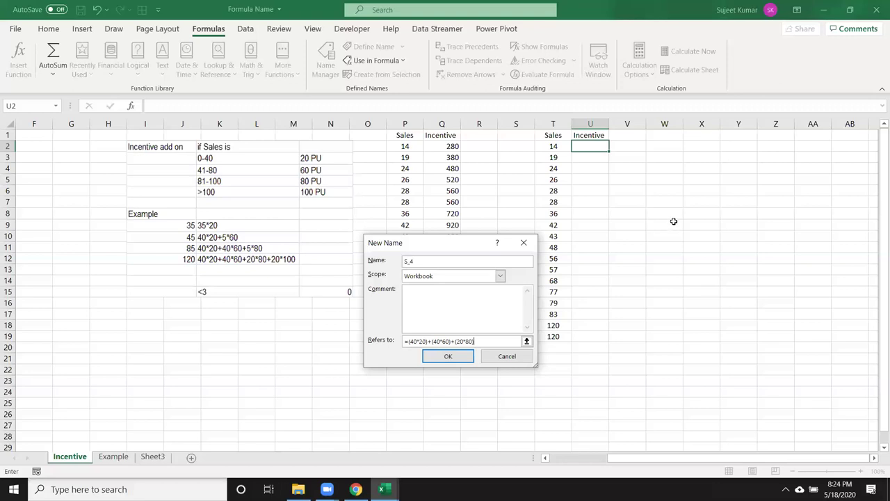
# Complete the S_4 definition by appending +(T2-100)*100 to its formula and confirm it.
pyautogui.write('+')
pyautogui.write('(t2-100)*')
pyautogui.write('100')
pyautogui.click(468, 354)
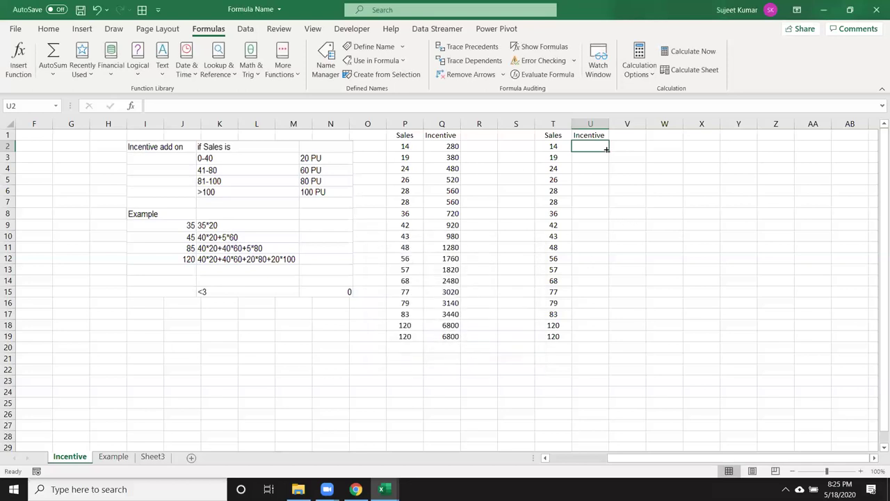
# Start U2's nested IF: T2<=40 returns S_1, otherwise T2<=80 returns S_2.
pyautogui.write('=IF(')
pyautogui.press('Left')
pyautogui.write('<=40,')
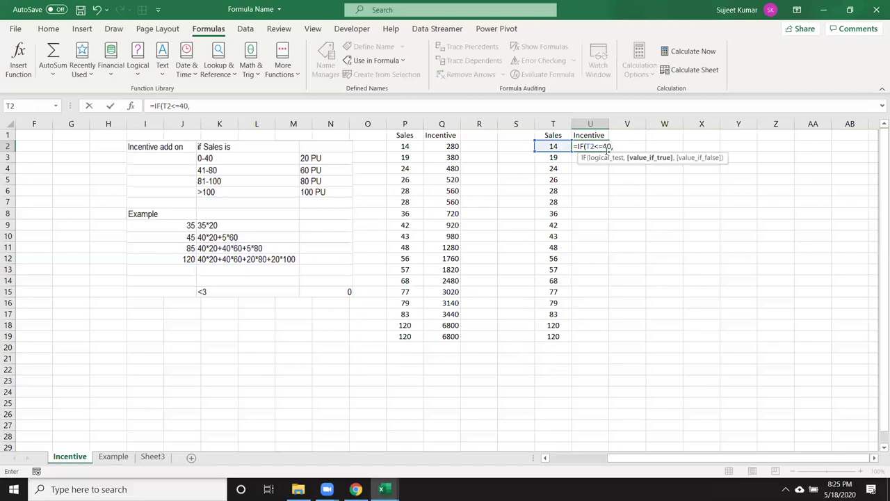
pyautogui.write('d')
pyautogui.press('BackSpace')
pyautogui.write('s')
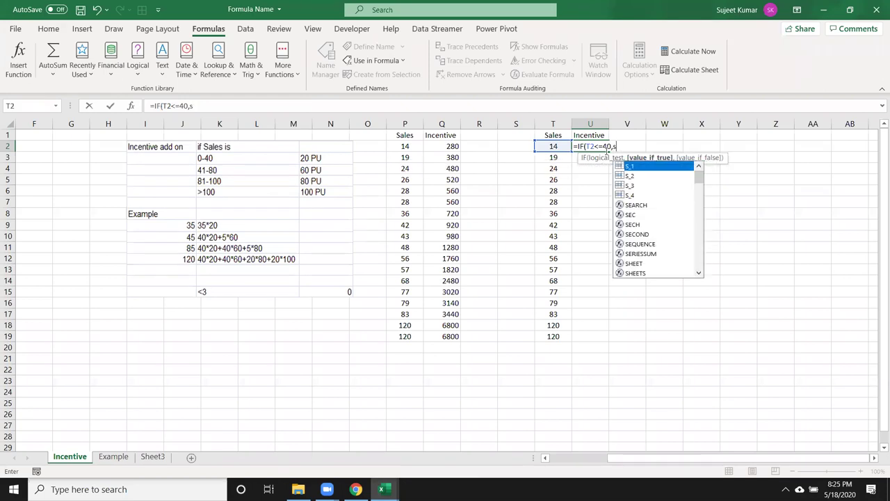
pyautogui.press('Tab')
pyautogui.write(',IF(')
pyautogui.press('Left')
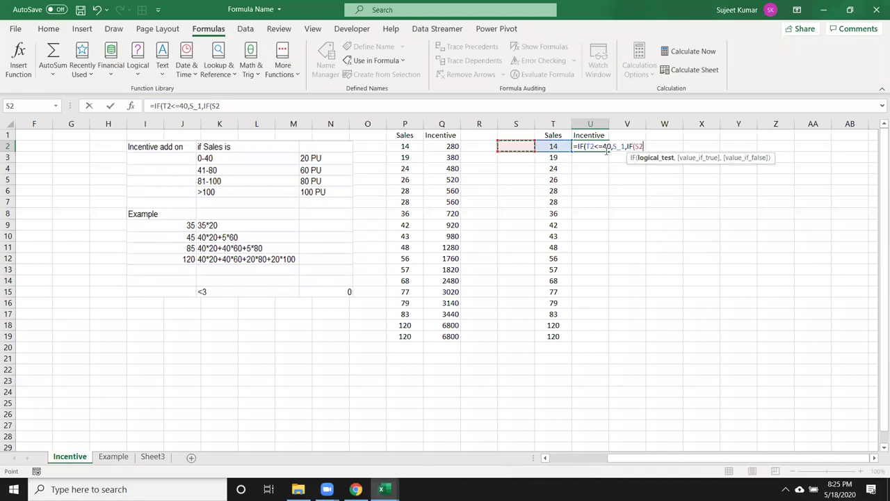
pyautogui.write('<=80,s')
pyautogui.press('Down')
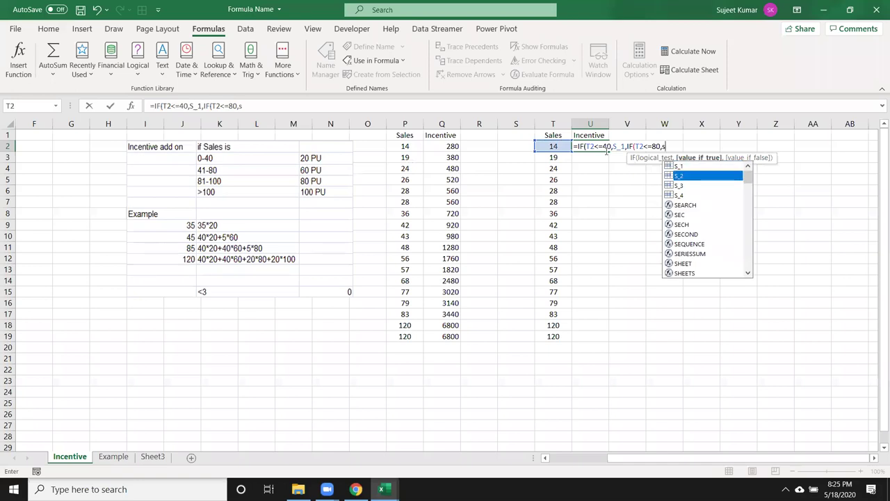
pyautogui.press('Tab')
# Add a third IF branch returning S_3 when T2<=100.
pyautogui.write(',if(')
pyautogui.press('Left')
pyautogui.press('Left')
pyautogui.press('Right')
pyautogui.write('<=')
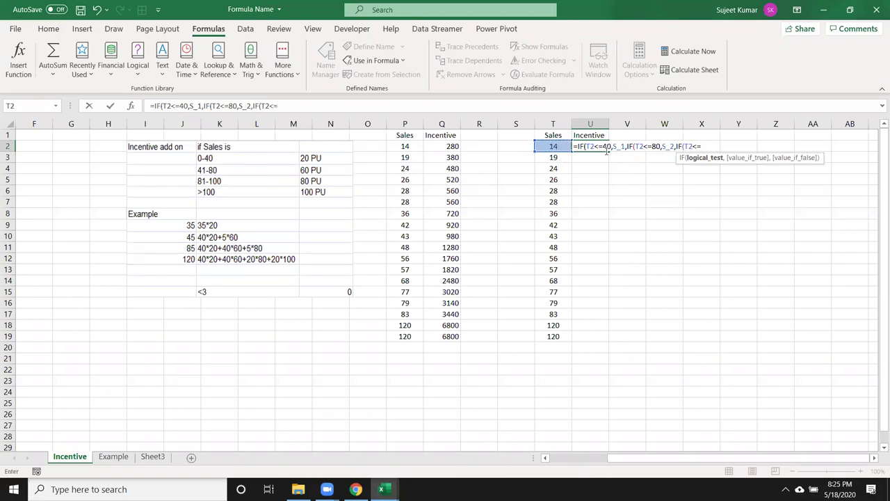
pyautogui.write('100,')
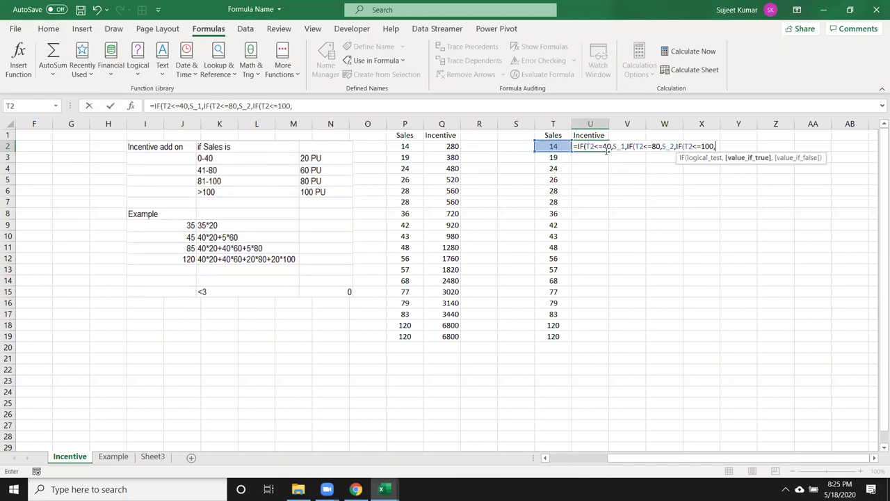
pyautogui.write('s')
pyautogui.press('Down')
pyautogui.press('Down')
pyautogui.press('Tab')
# Add the final IF(T2>100,S_4) branch, commit the formula and accept the bracket correction.
pyautogui.write(',if')
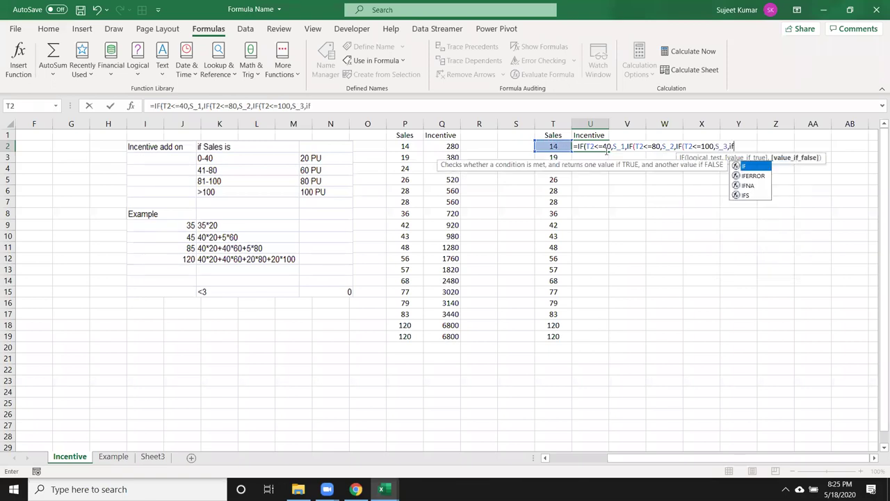
pyautogui.press('Tab')
pyautogui.press('Left')
pyautogui.press('Left')
pyautogui.press('Right')
pyautogui.write('>')
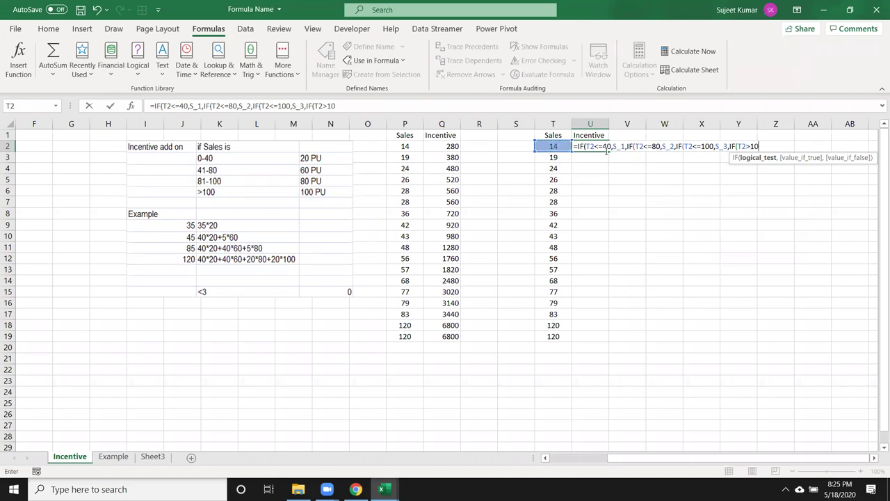
pyautogui.write(',s4')
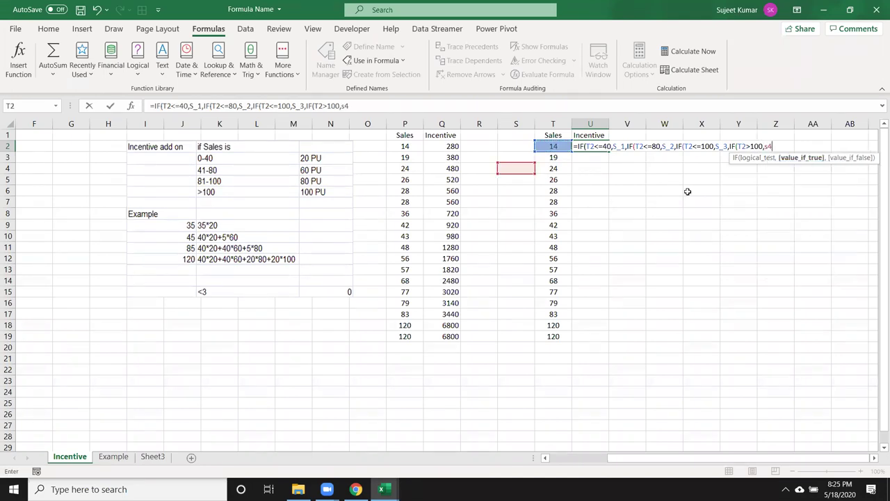
pyautogui.press('BackSpace')
pyautogui.press('Down')
pyautogui.press('Down')
pyautogui.press('Tab')
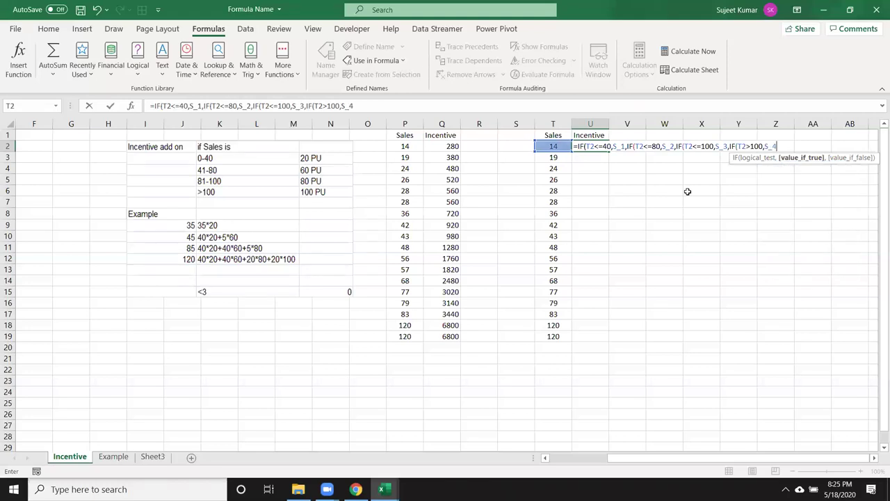
pyautogui.write(')')
pyautogui.press('Return')
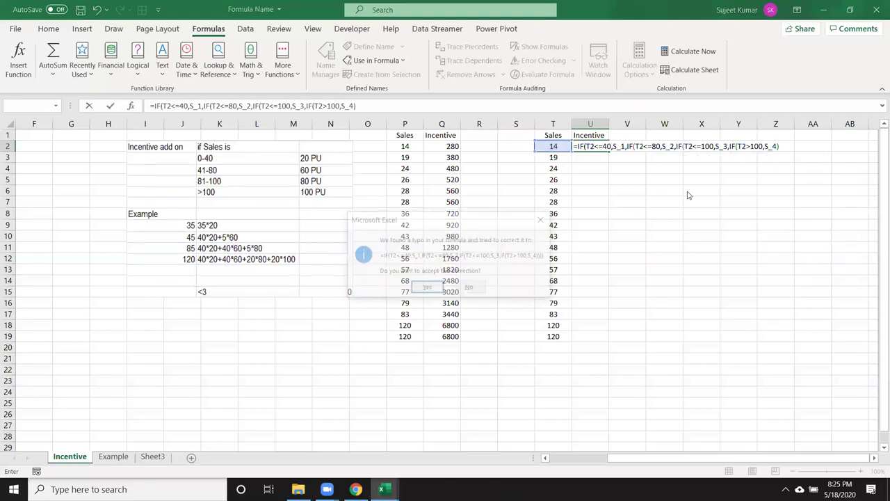
pyautogui.press('Return')
pyautogui.press('Up')
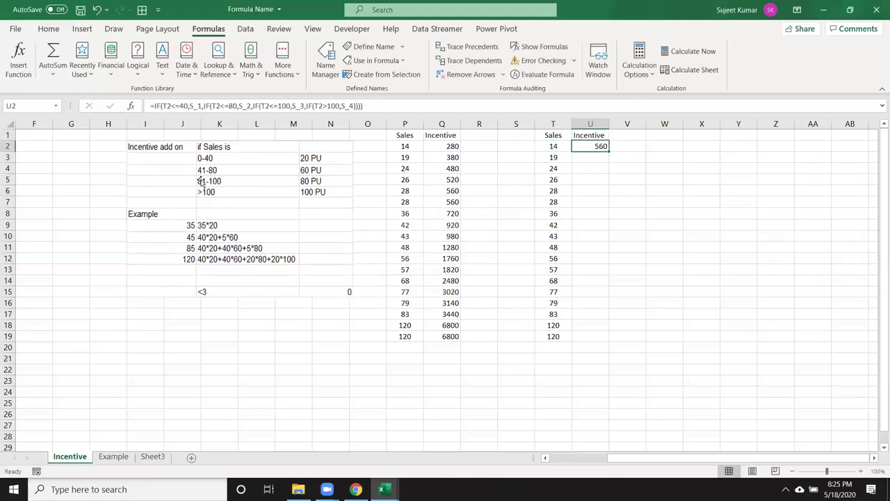
# Copy U2's nested IF formula and define it as the workbook name INC.
pyautogui.moveTo(363, 106); pyautogui.dragTo(148, 105)
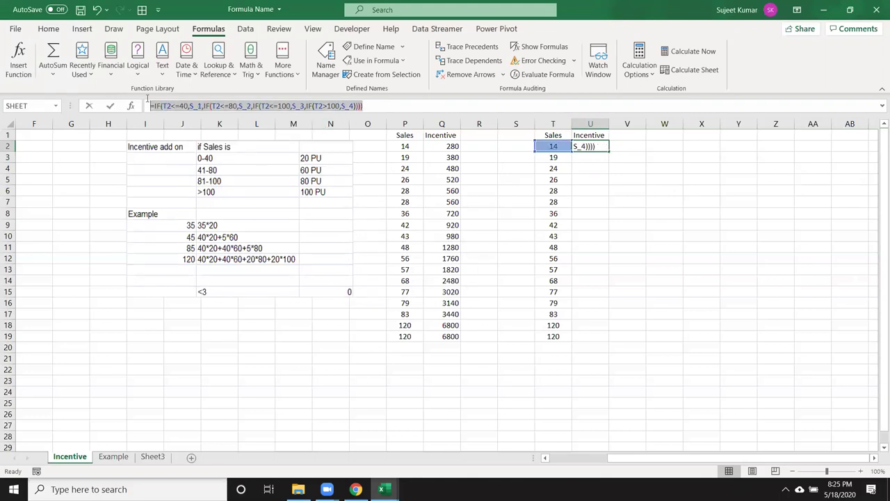
pyautogui.hotkey('ctrl', 'c')
pyautogui.press('Escape')
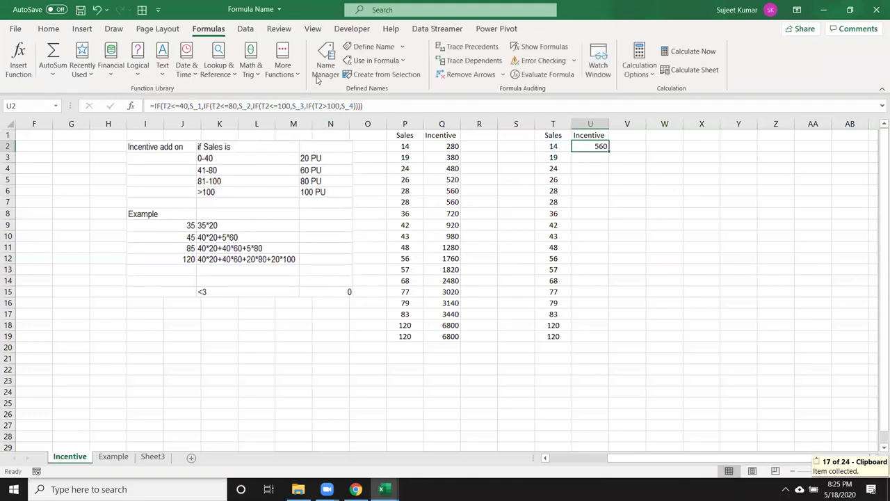
pyautogui.click(361, 47)
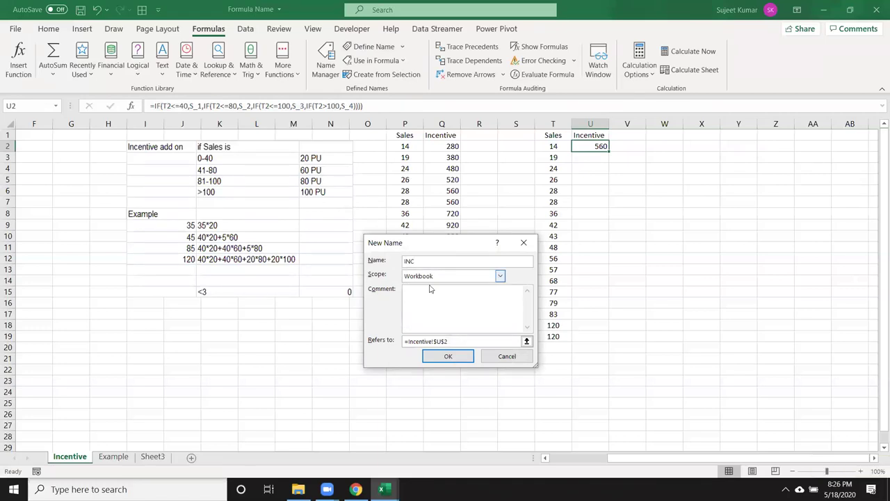
pyautogui.click(466, 341)
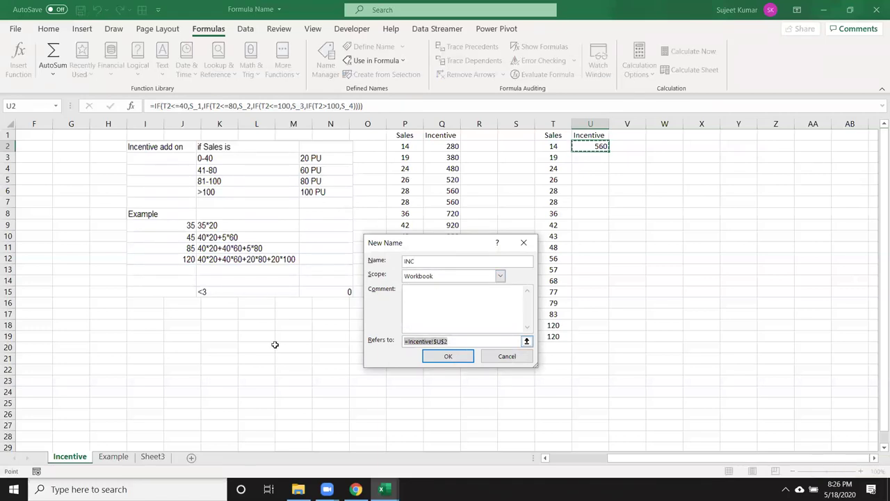
pyautogui.hotkey('ctrl', 'v')
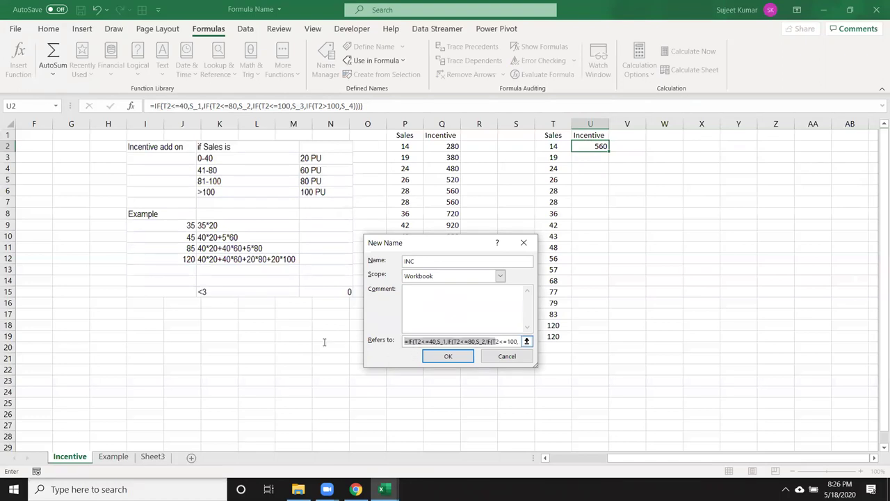
pyautogui.click(440, 362)
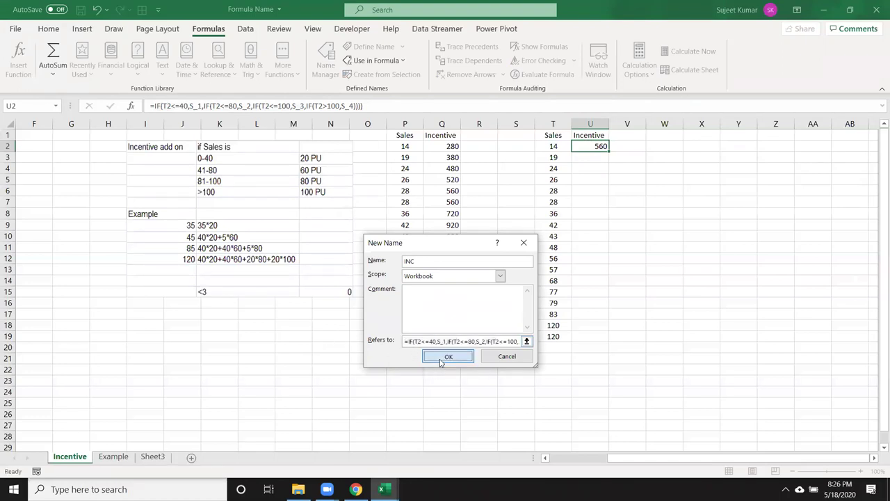
# Enter =INC in U3, which returns 760.
pyautogui.click(591, 157)
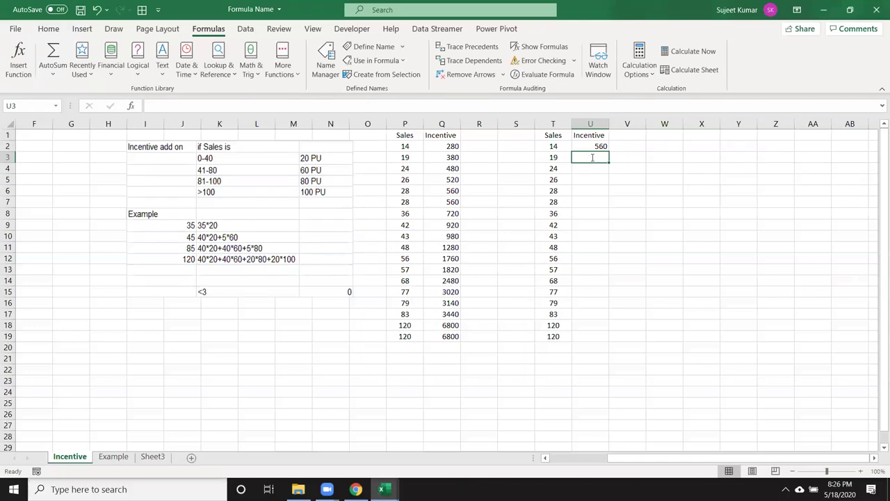
pyautogui.write('=INC')
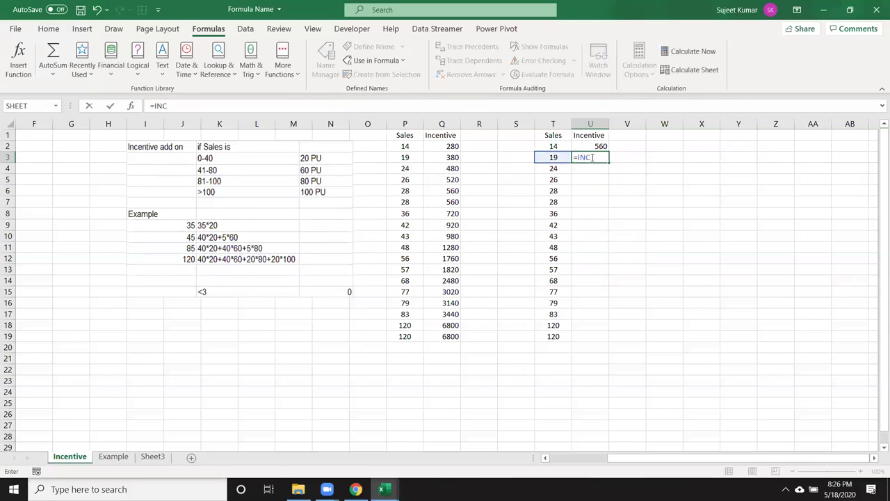
pyautogui.press('Return')
pyautogui.click(592, 157)
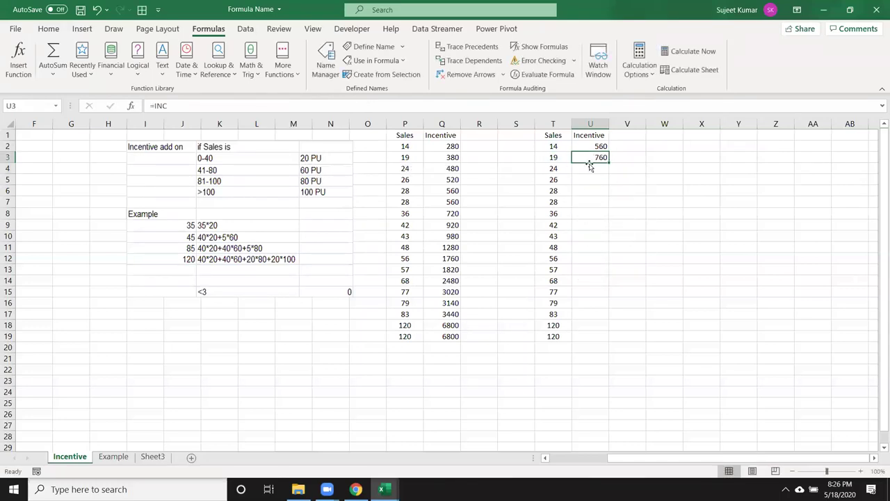
pyautogui.click(319, 172)
pyautogui.click(405, 168)
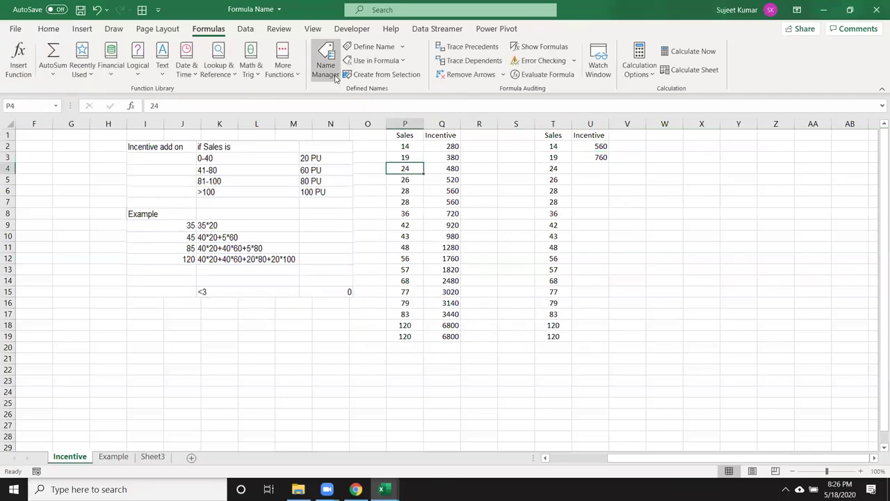
# Inspect the S_1 through S_4 definitions in Name Manager, focusing on S_2's formula, then close it.
pyautogui.click(336, 76)
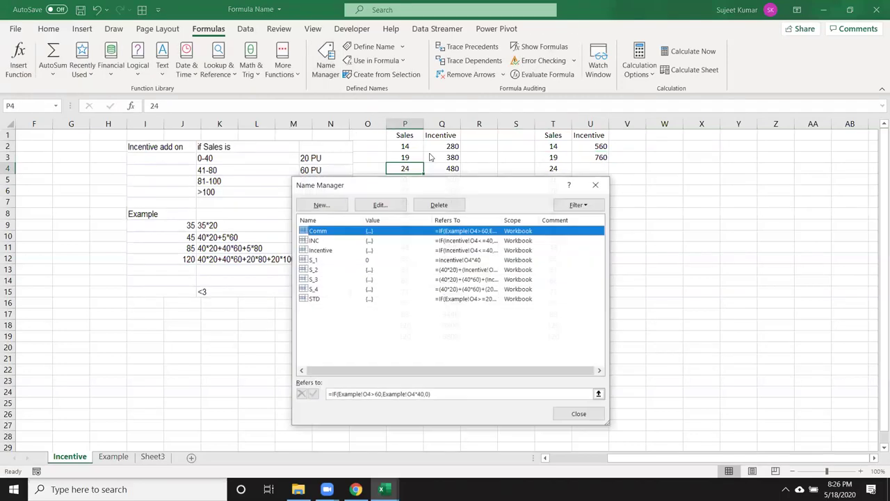
pyautogui.click(328, 280)
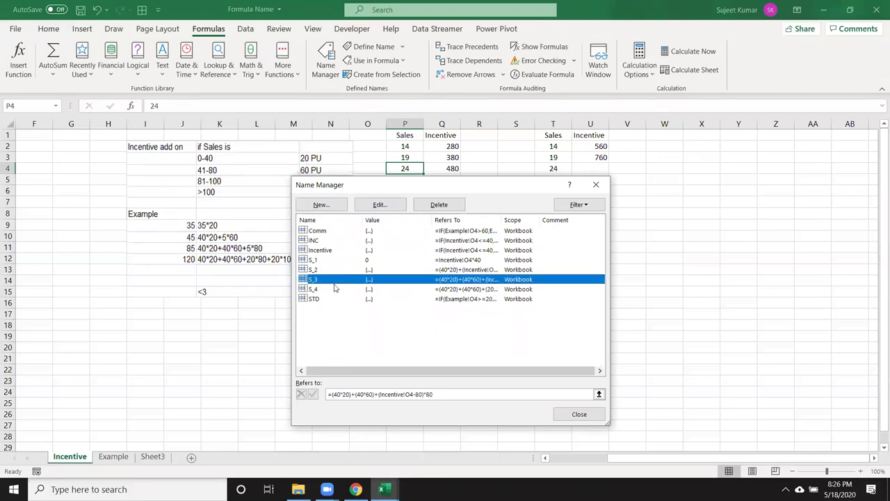
pyautogui.click(395, 289)
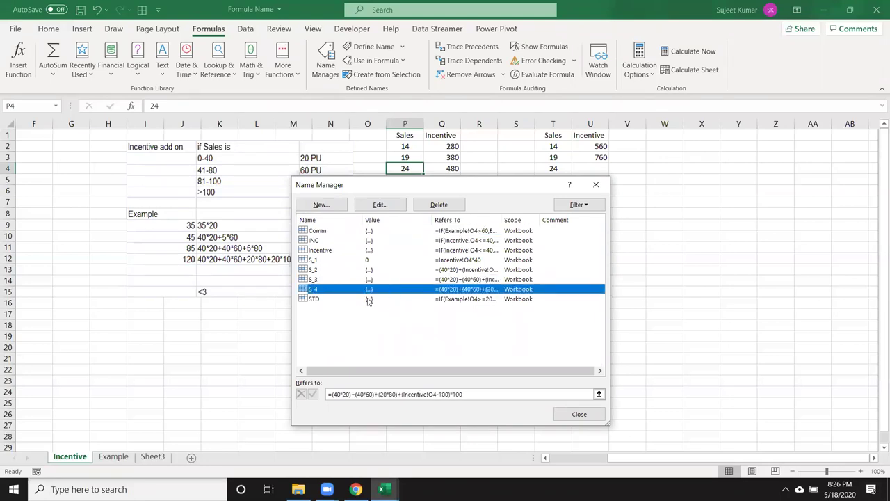
pyautogui.click(353, 279)
pyautogui.click(355, 270)
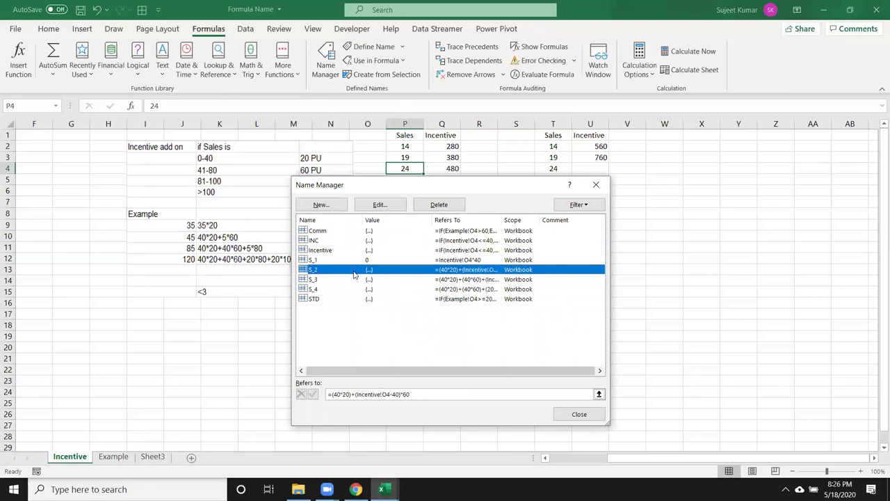
pyautogui.click(354, 262)
pyautogui.click(350, 290)
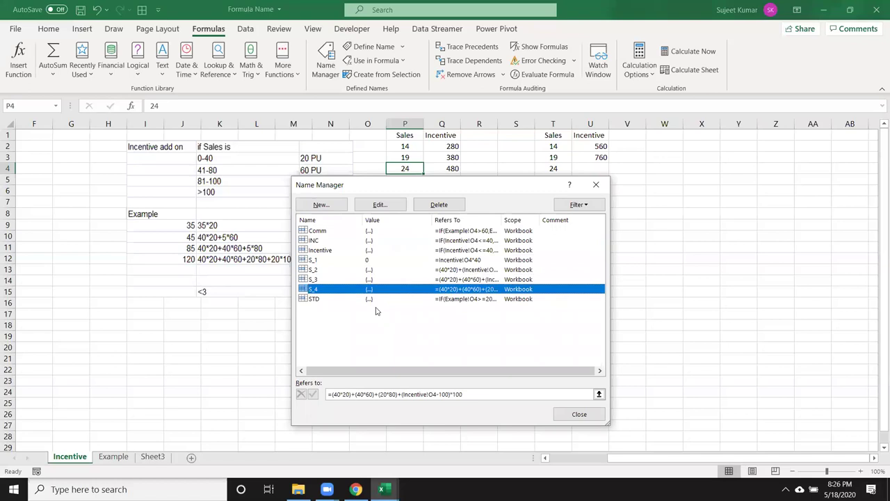
pyautogui.click(342, 281)
pyautogui.click(342, 269)
pyautogui.click(342, 260)
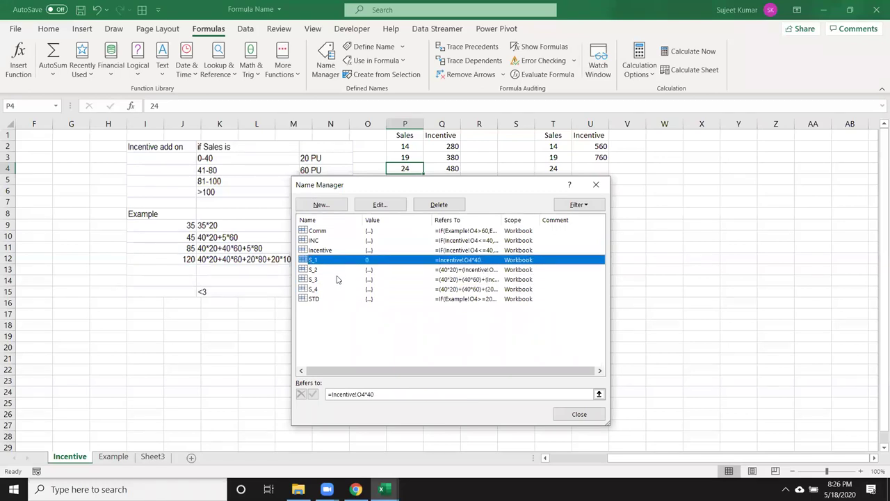
pyautogui.click(330, 271)
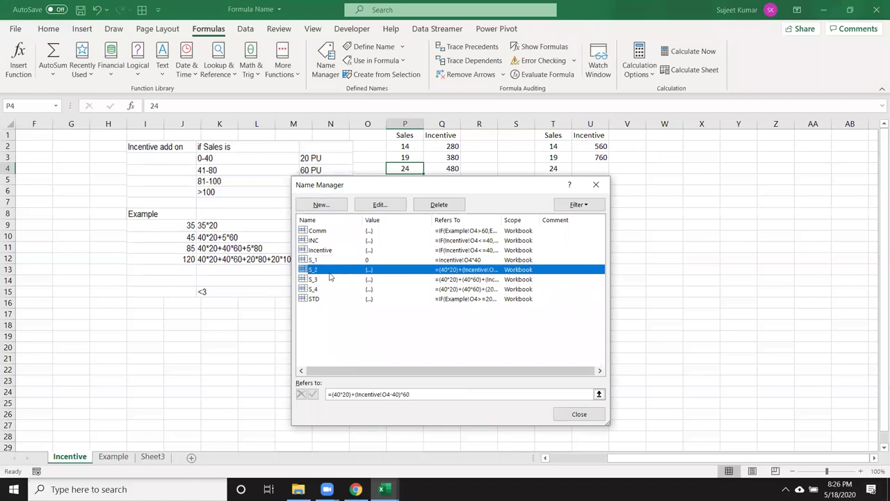
pyautogui.click(407, 394)
pyautogui.click(596, 185)
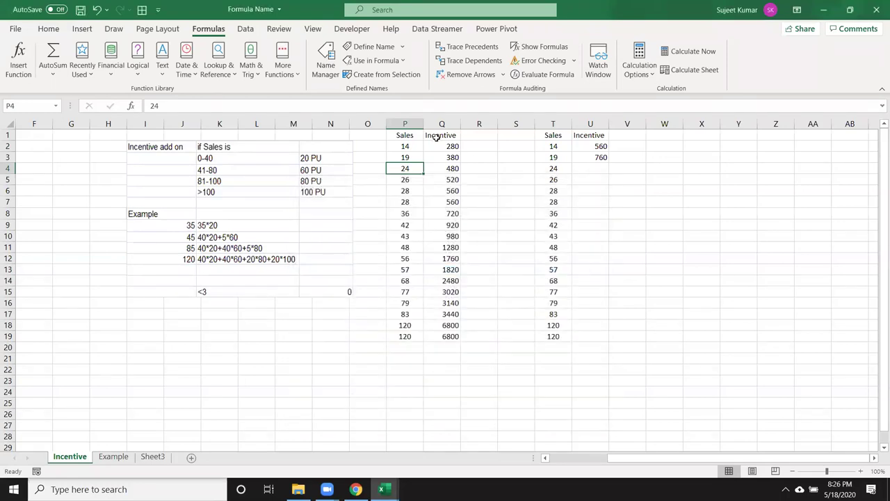
# Create the rate names R_1 = 20 and R_2 = 60.
pyautogui.click(325, 62)
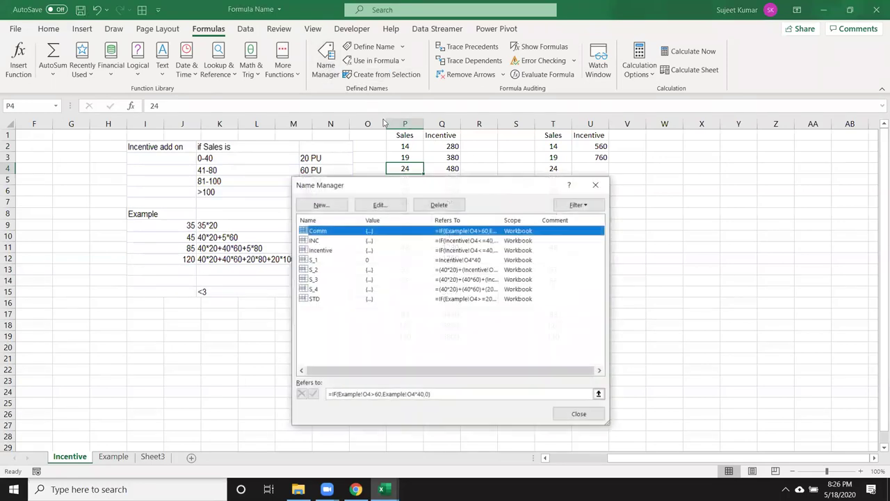
pyautogui.click(340, 206)
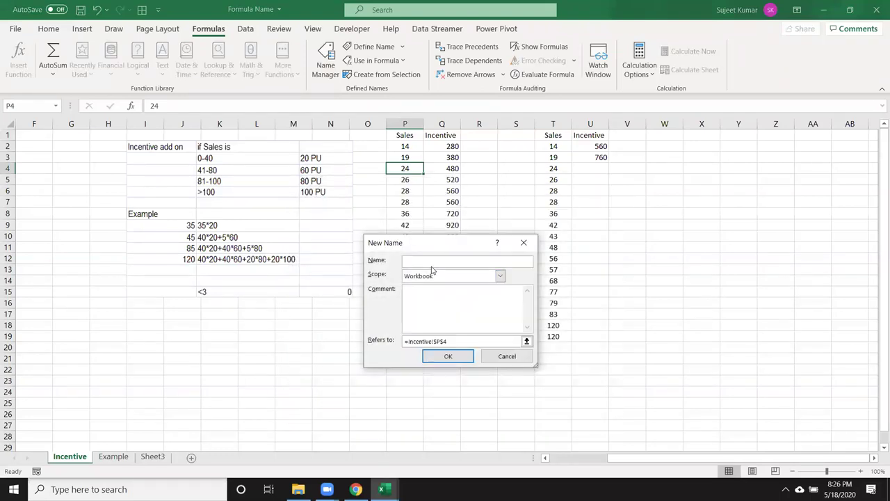
pyautogui.write('R_1')
pyautogui.press('Tab')
pyautogui.press('Tab')
pyautogui.press('Tab')
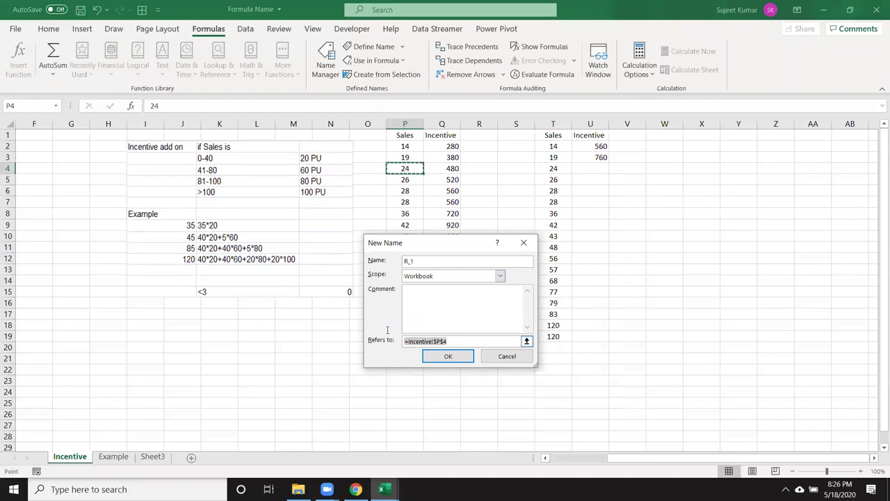
pyautogui.write('=20')
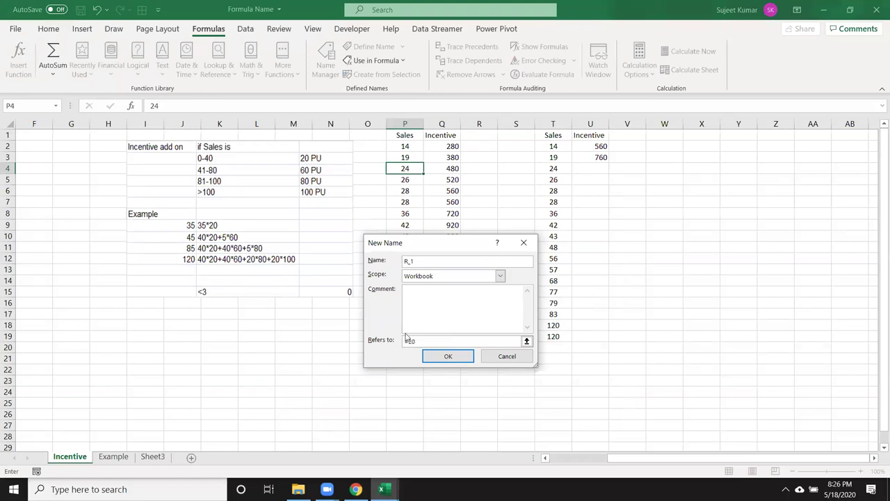
pyautogui.click(450, 359)
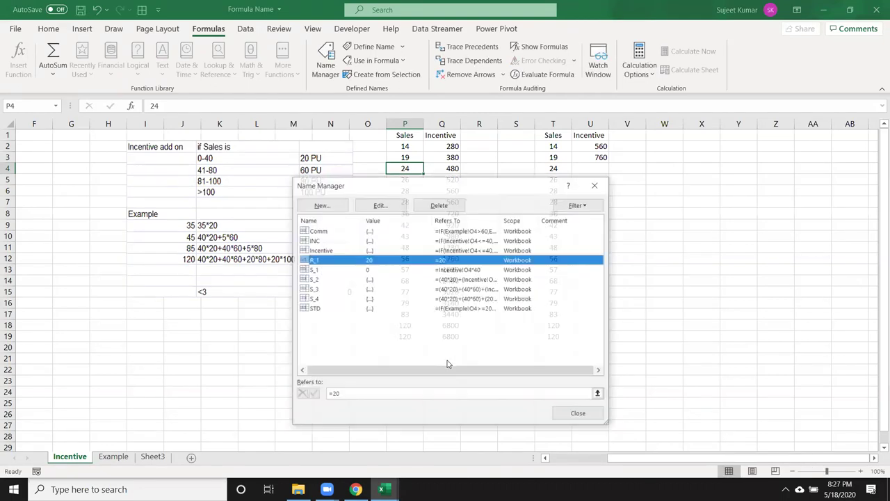
pyautogui.click(339, 206)
pyautogui.write('R_2')
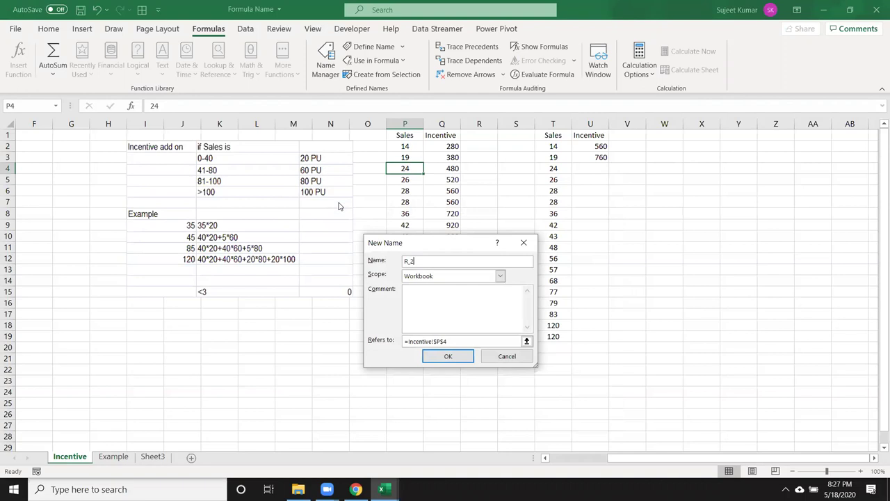
pyautogui.moveTo(464, 341); pyautogui.dragTo(402, 341)
pyautogui.write('=60')
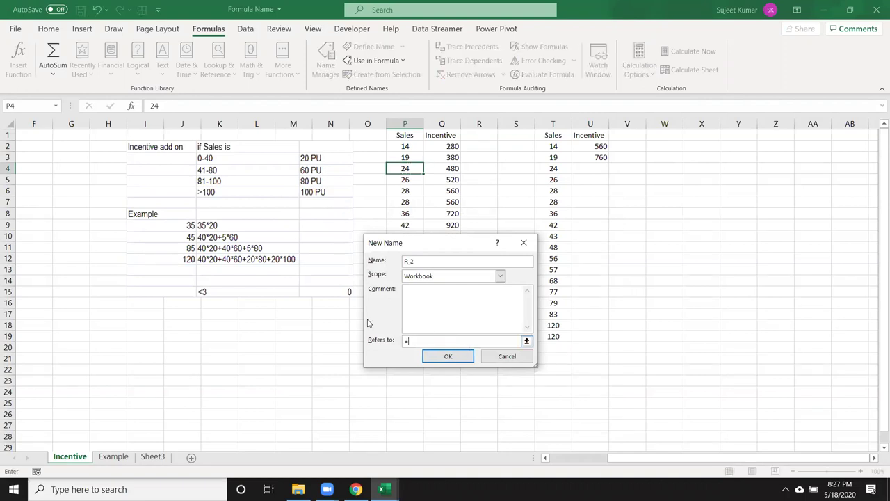
pyautogui.click(451, 359)
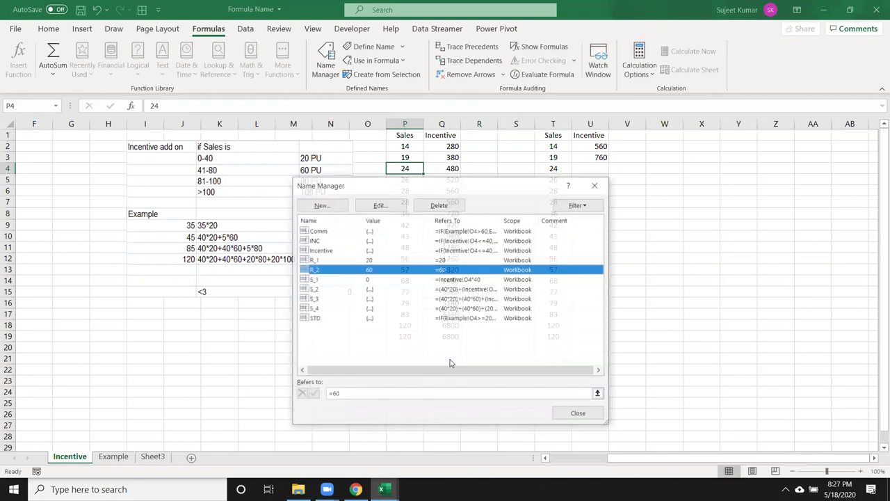
# Create R_3 = 80 and enter 100 as the value for R_4.
pyautogui.click(333, 206)
pyautogui.write('R')
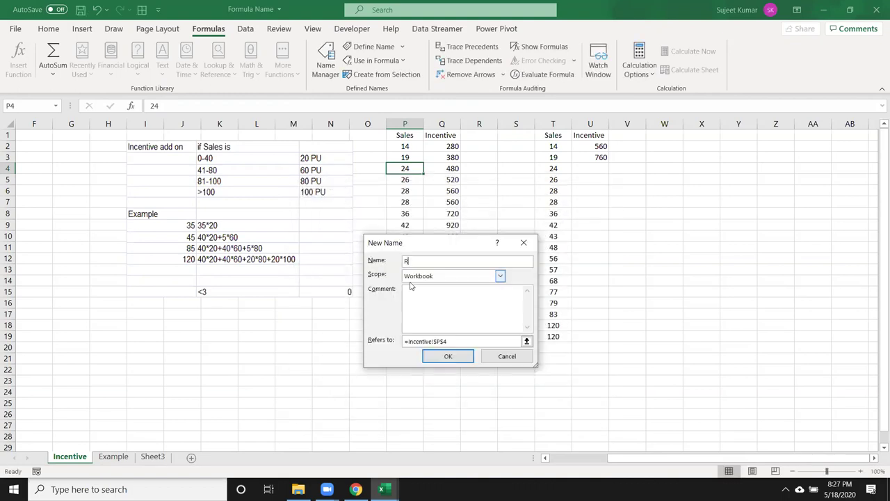
pyautogui.write('_3')
pyautogui.moveTo(464, 341); pyautogui.dragTo(405, 341)
pyautogui.write('=')
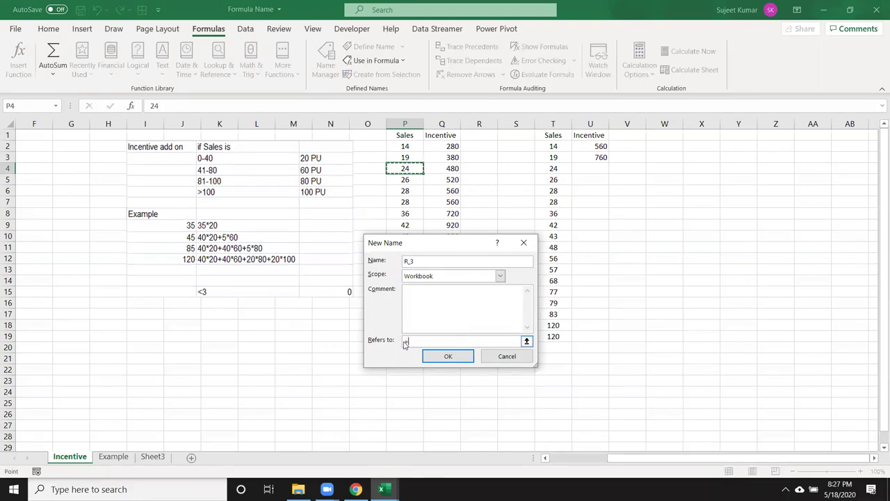
pyautogui.write('80')
pyautogui.click(448, 356)
pyautogui.click(322, 205)
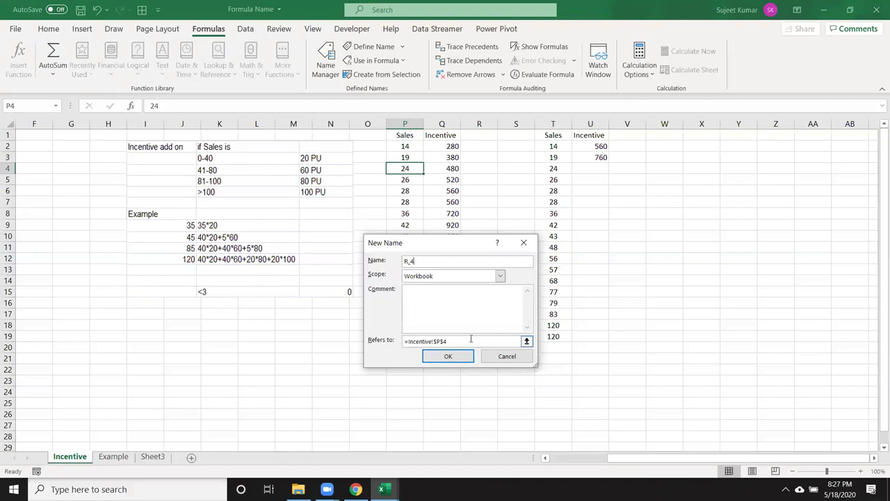
pyautogui.moveTo(448, 341); pyautogui.dragTo(371, 342)
pyautogui.write('=0')
# Confirm R_4 as 100 and change S_1 to =Incentive!O4*R_1.
pyautogui.click(451, 357)
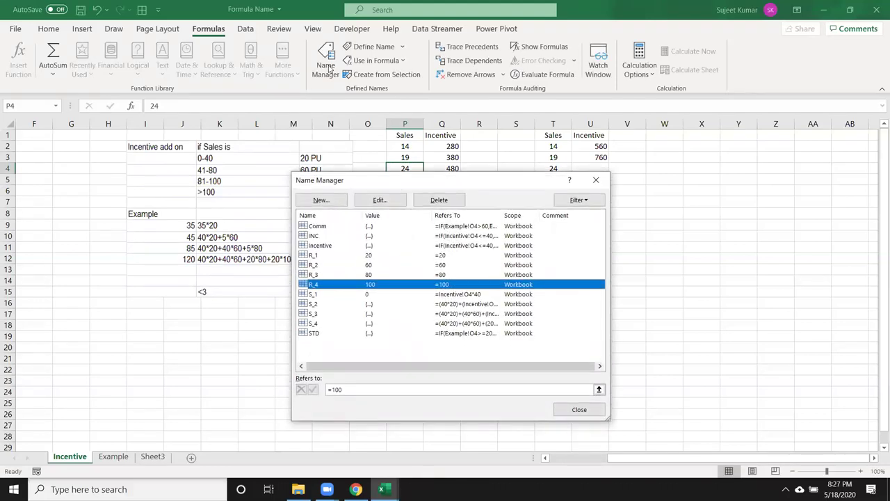
pyautogui.click(301, 180)
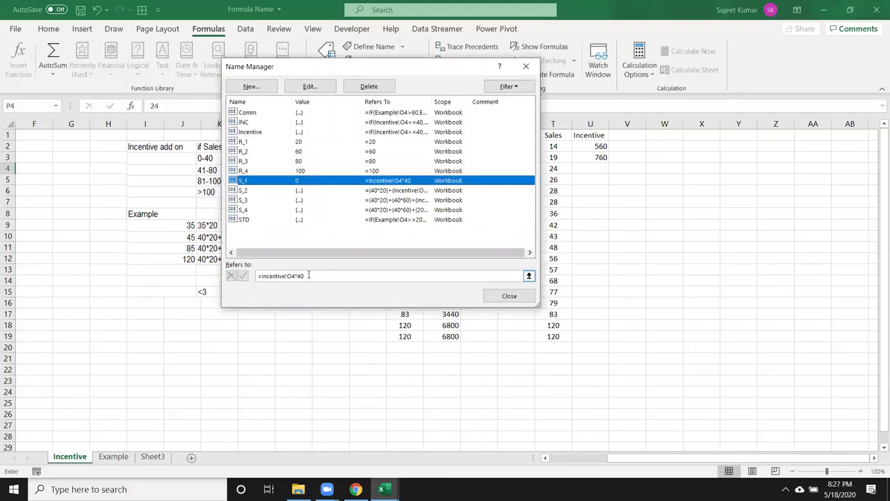
pyautogui.click(308, 276)
pyautogui.press('BackSpace')
pyautogui.write('r_')
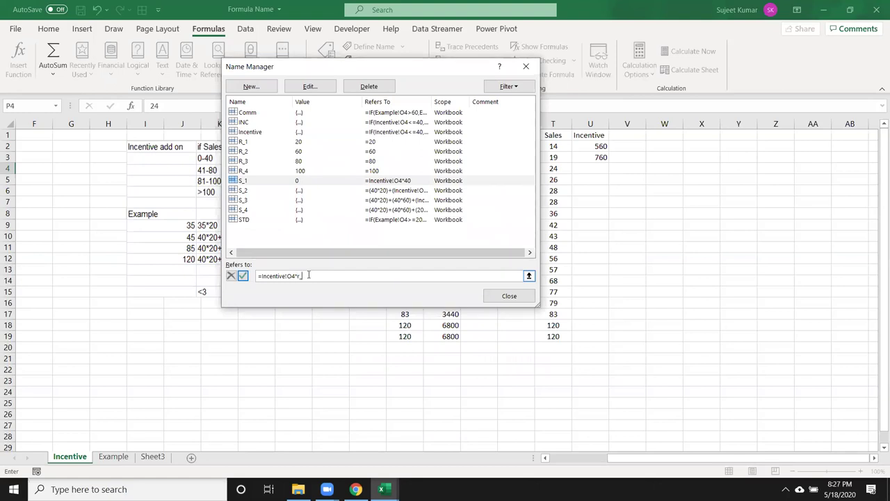
pyautogui.write('1')
pyautogui.click(243, 277)
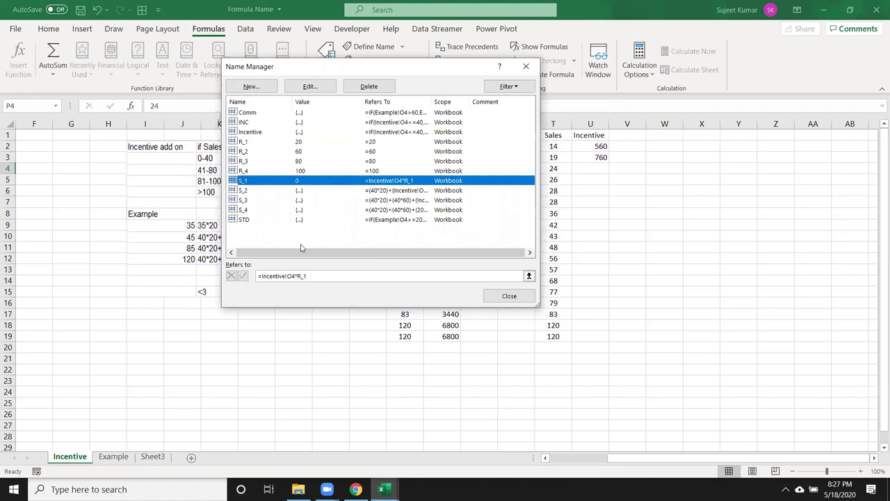
# Rewrite S_2 as =(40*R_1)+(Incentive!O4-40)*R_2.
pyautogui.click(302, 192)
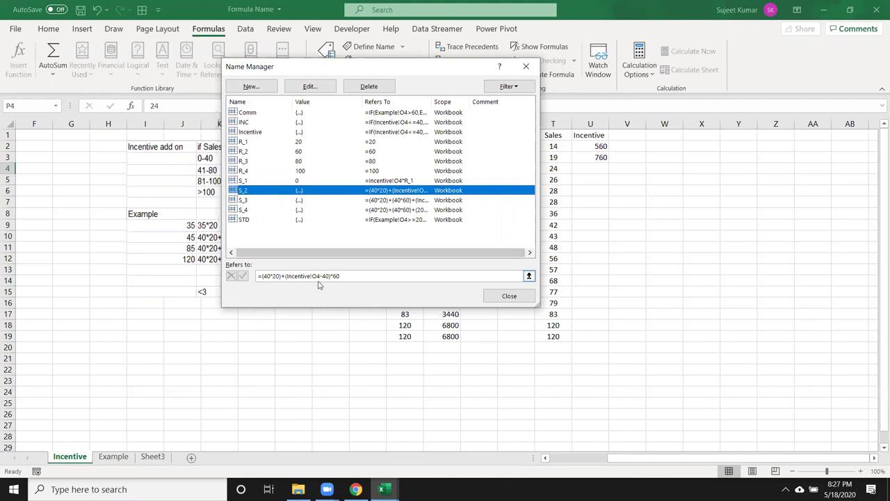
pyautogui.click(270, 276)
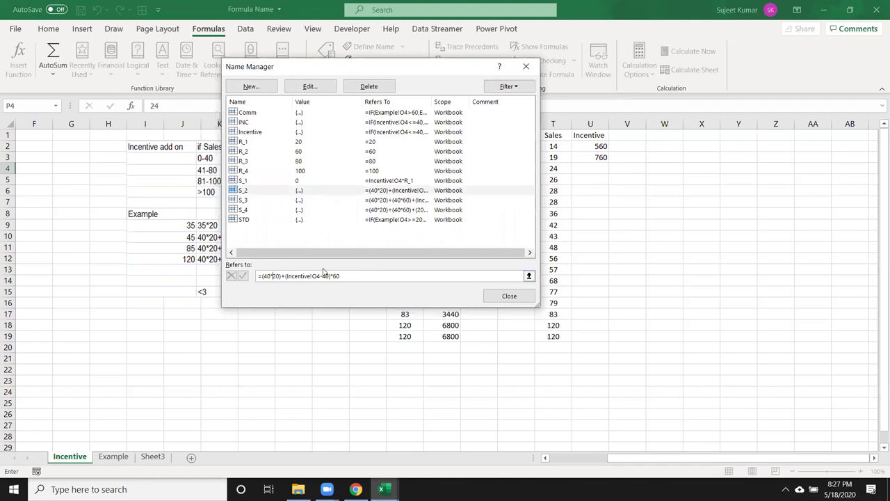
pyautogui.press('BackSpace')
pyautogui.press('BackSpace')
pyautogui.press('BackSpace')
pyautogui.write('r_1')
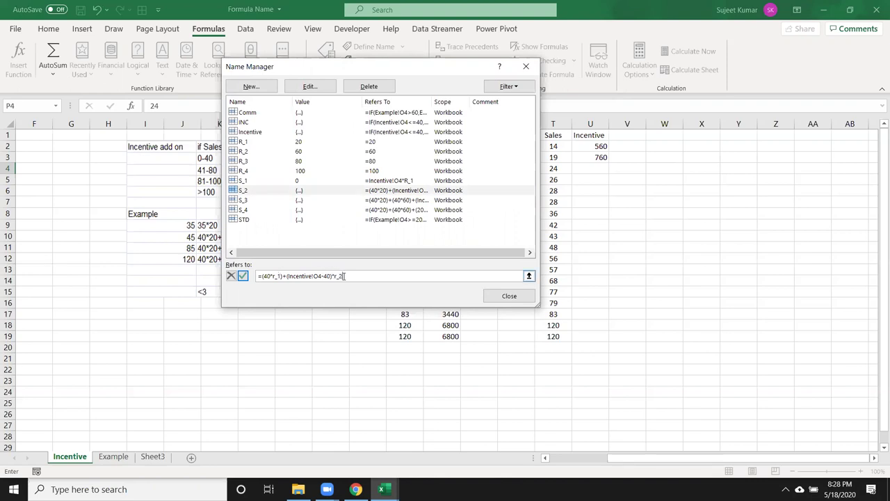
pyautogui.click(243, 276)
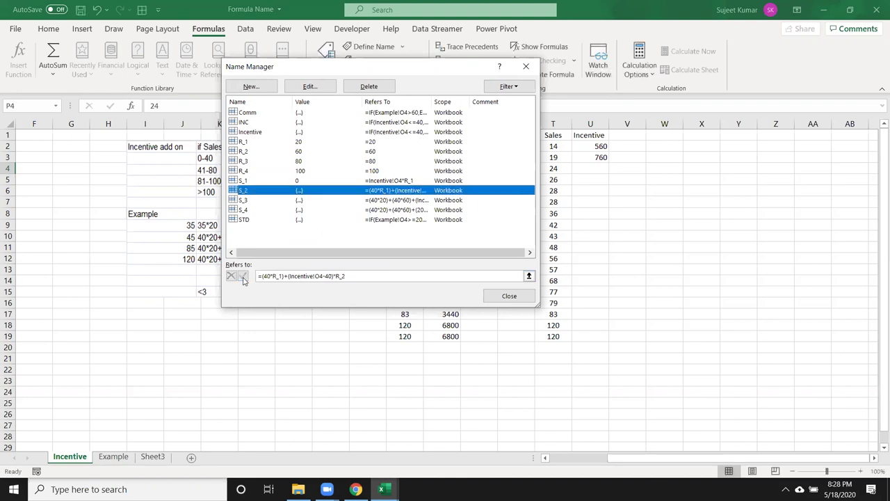
# Replace the 20, 60 and 80 constants in S_3 with R_1, R_2 and R_3.
pyautogui.click(292, 201)
pyautogui.click(272, 277)
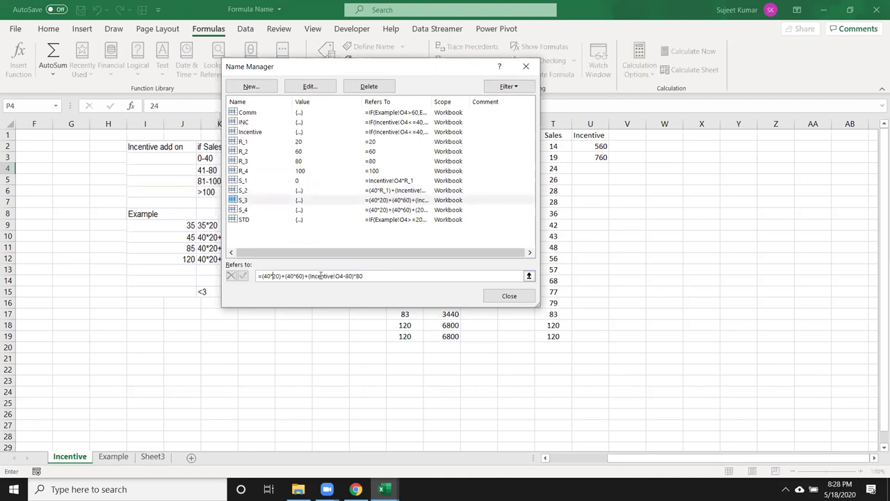
pyautogui.press('Delete')
pyautogui.press('Delete')
pyautogui.write('r_1')
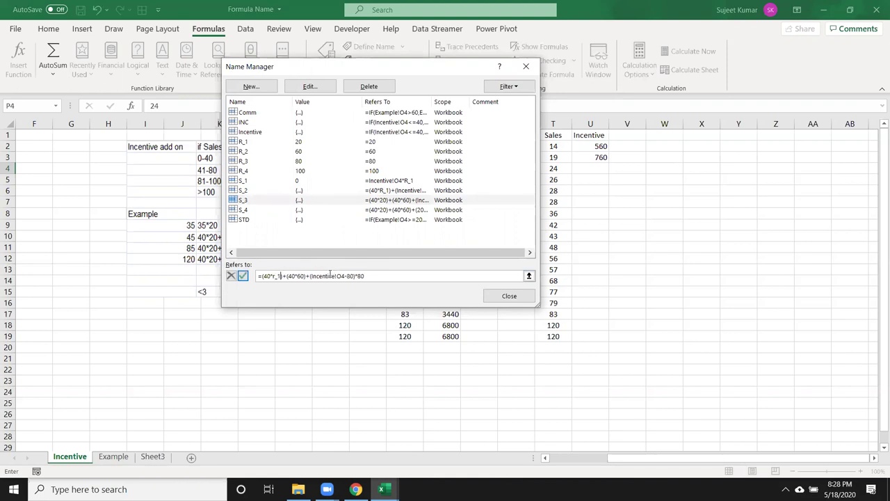
pyautogui.click(298, 276)
pyautogui.press('Delete')
pyautogui.press('Delete')
pyautogui.write('r_2')
pyautogui.moveTo(359, 276); pyautogui.dragTo(381, 284)
pyautogui.click(243, 275)
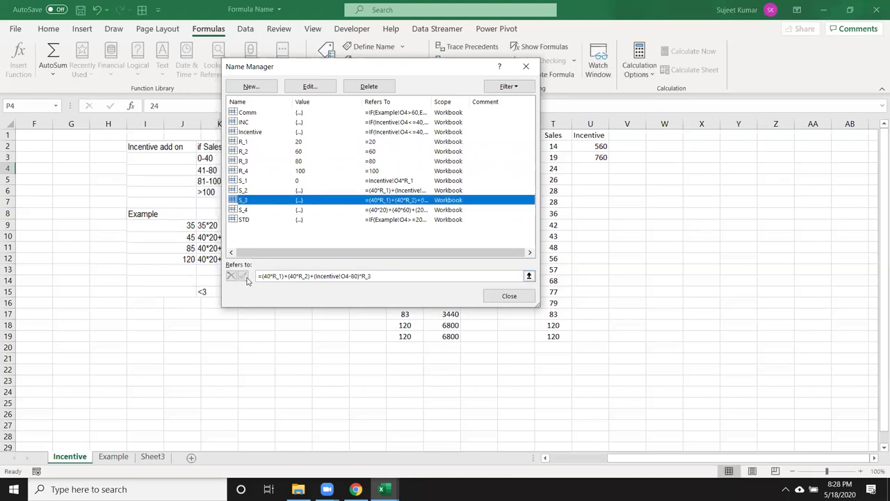
# Replace S_4's constants with R_1 through R_4 and close Name Manager.
pyautogui.click(254, 211)
pyautogui.click(271, 276)
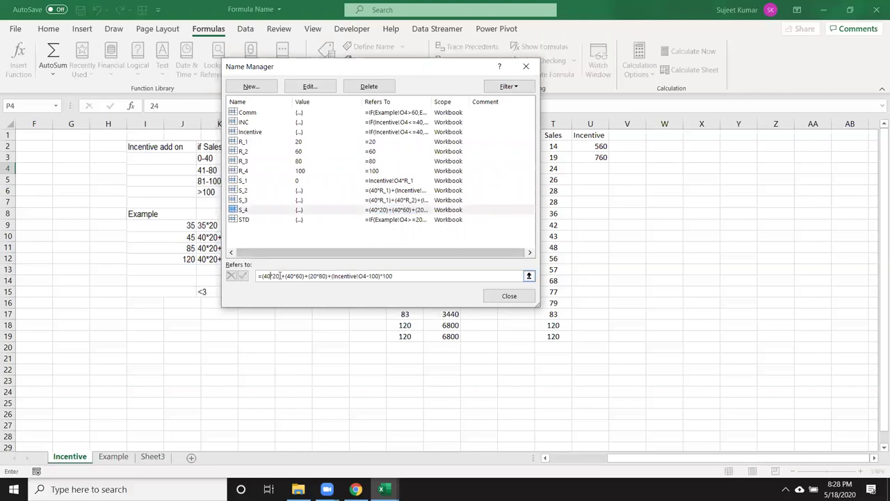
pyautogui.press('BackSpace')
pyautogui.press('BackSpace')
pyautogui.write('r_1')
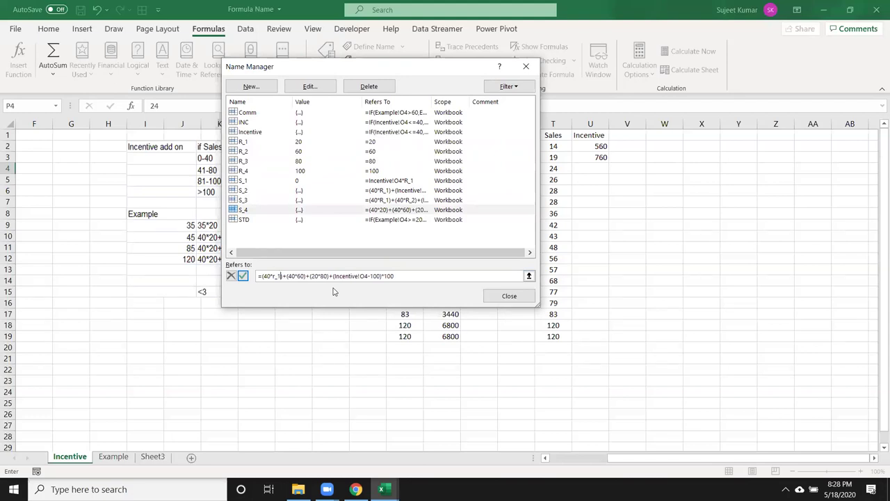
pyautogui.click(307, 278)
pyautogui.press('BackSpace')
pyautogui.press('BackSpace')
pyautogui.write('r_2)+(20*')
pyautogui.write('r_3')
pyautogui.doubleClick(388, 276)
pyautogui.write('r')
pyautogui.click(242, 276)
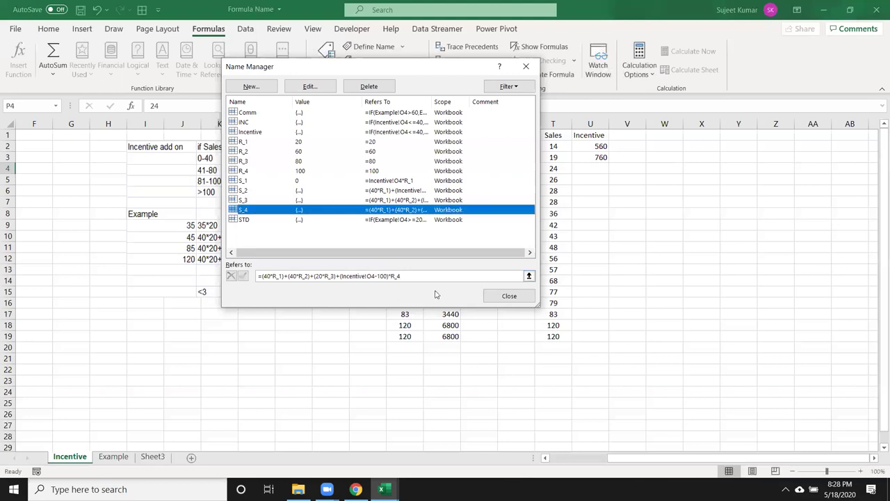
pyautogui.click(509, 296)
# Change the R_2 rate from 60 to 65 in Name Manager.
pyautogui.click(599, 148)
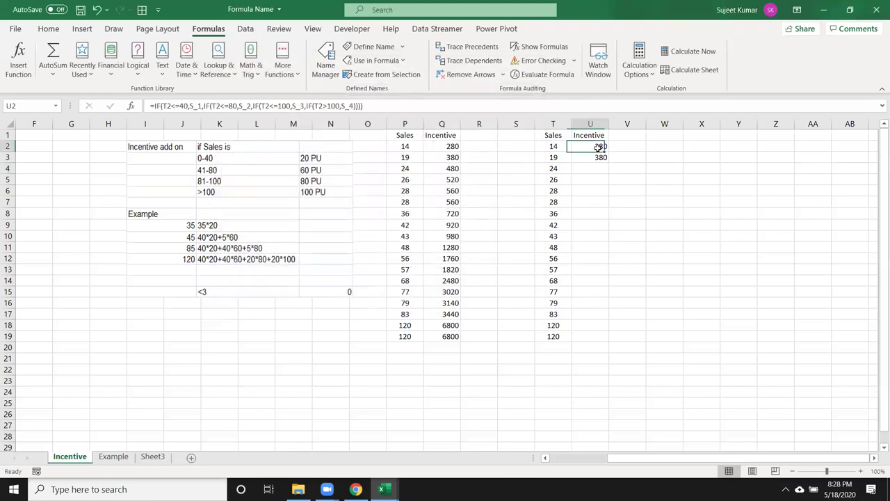
pyautogui.click(326, 76)
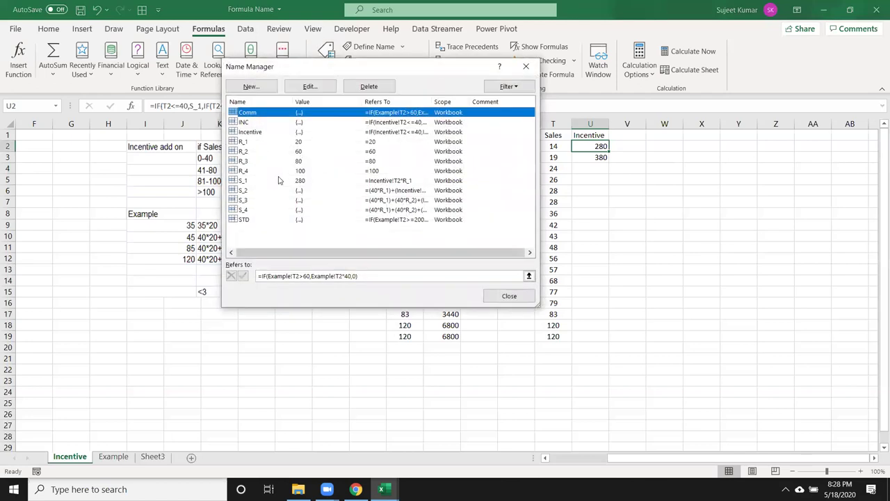
pyautogui.click(246, 152)
pyautogui.click(279, 275)
pyautogui.press('BackSpace')
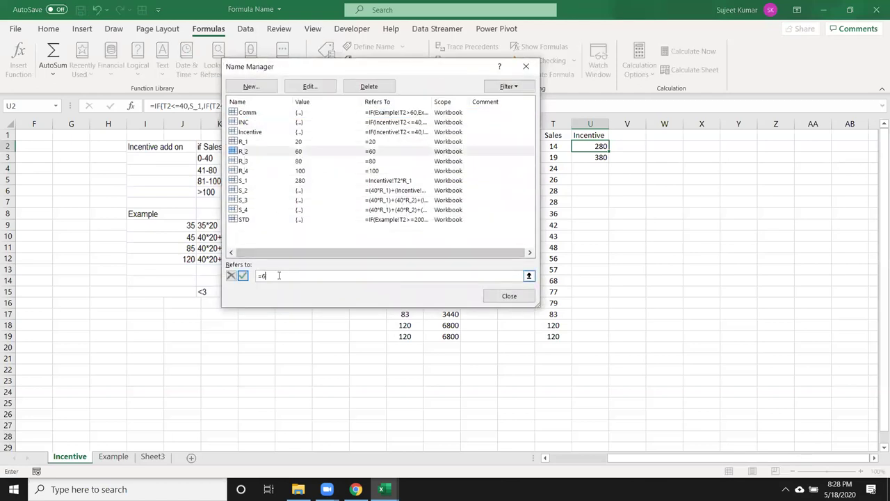
pyautogui.write('5')
pyautogui.click(243, 276)
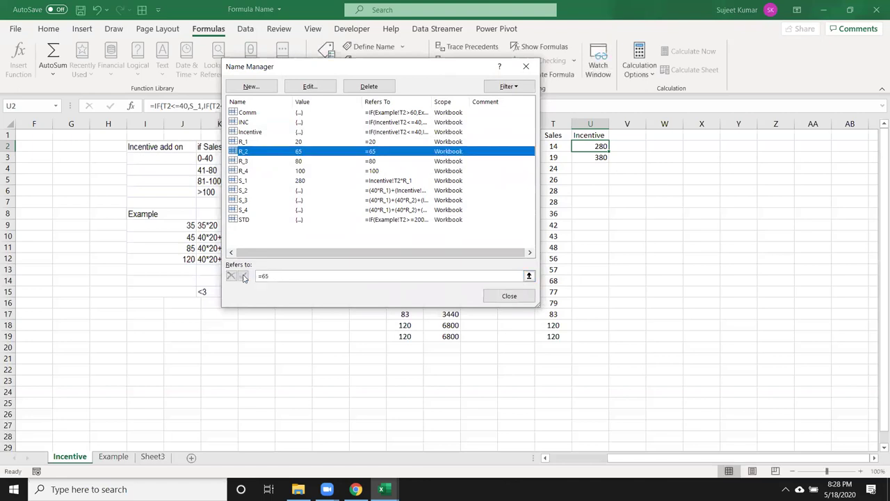
pyautogui.click(508, 297)
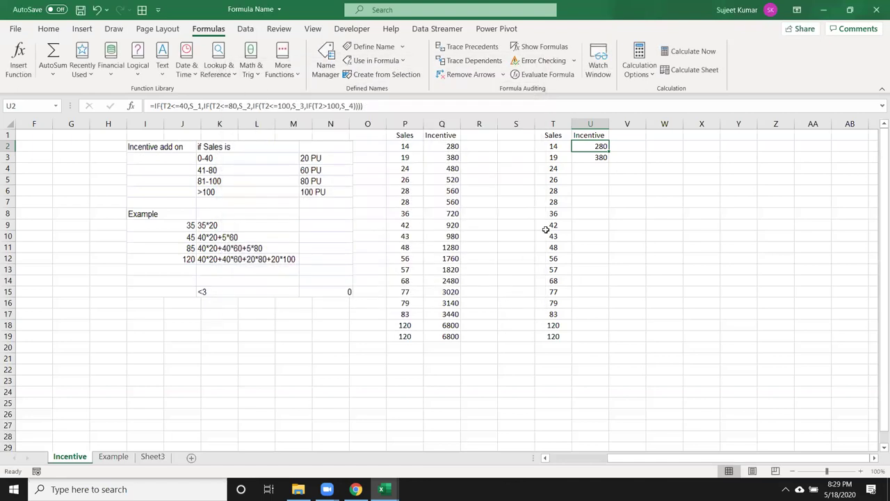
# Fill U3's =INC formula down to U19 and check the results in U5 and U14.
pyautogui.click(583, 158)
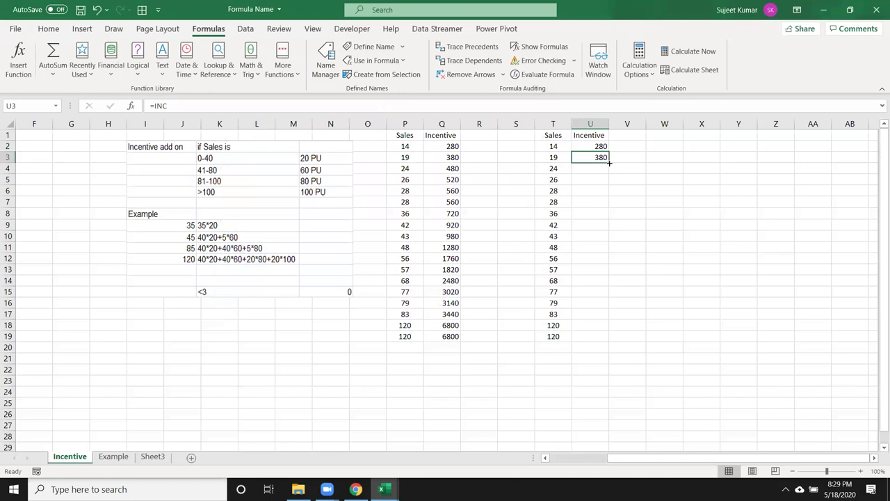
pyautogui.doubleClick(609, 163)
pyautogui.click(591, 179)
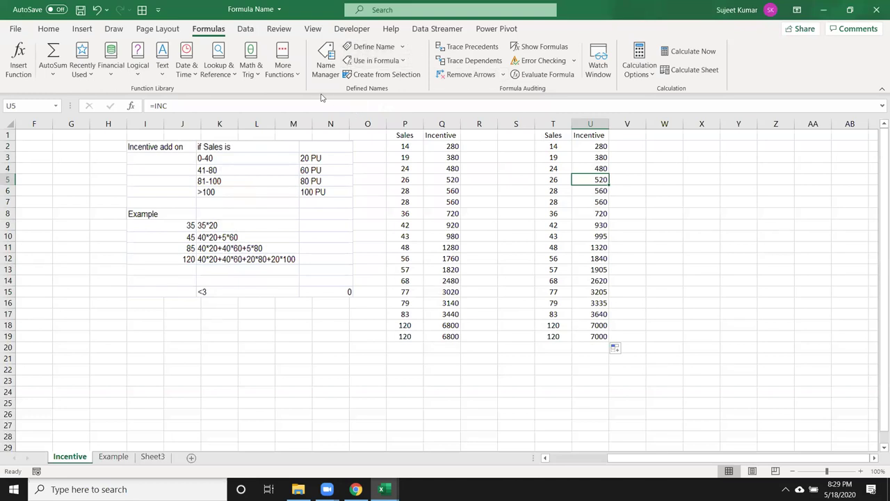
pyautogui.click(591, 237)
pyautogui.click(601, 279)
pyautogui.click(591, 159)
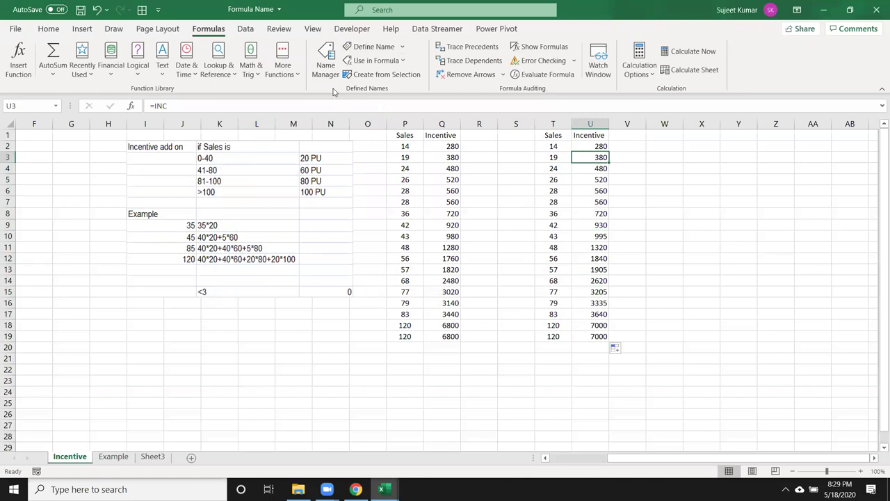
# Browse the STD and S_1 through S_4 definitions in Name Manager.
pyautogui.click(325, 59)
pyautogui.click(303, 220)
pyautogui.click(332, 210)
pyautogui.click(339, 191)
pyautogui.click(347, 181)
pyautogui.click(350, 190)
pyautogui.click(348, 201)
pyautogui.click(347, 210)
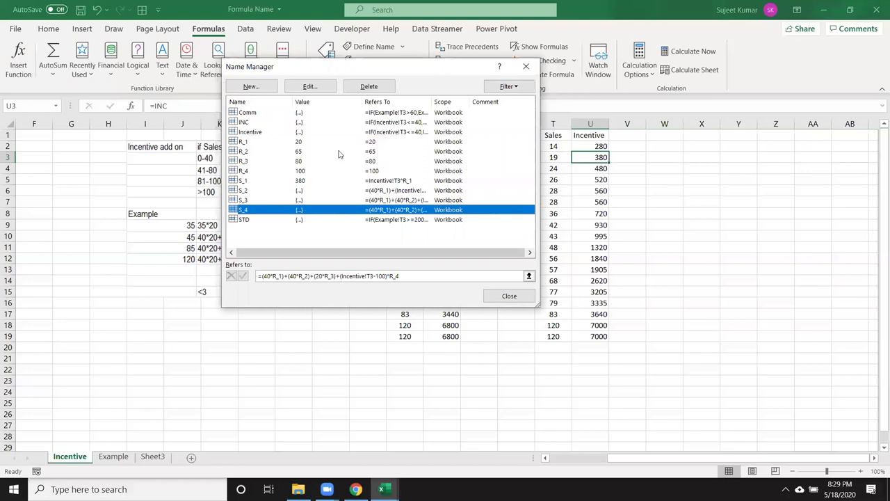
# Open S_4's Edit Name dialog without changes, then close Name Manager.
pyautogui.click(330, 91)
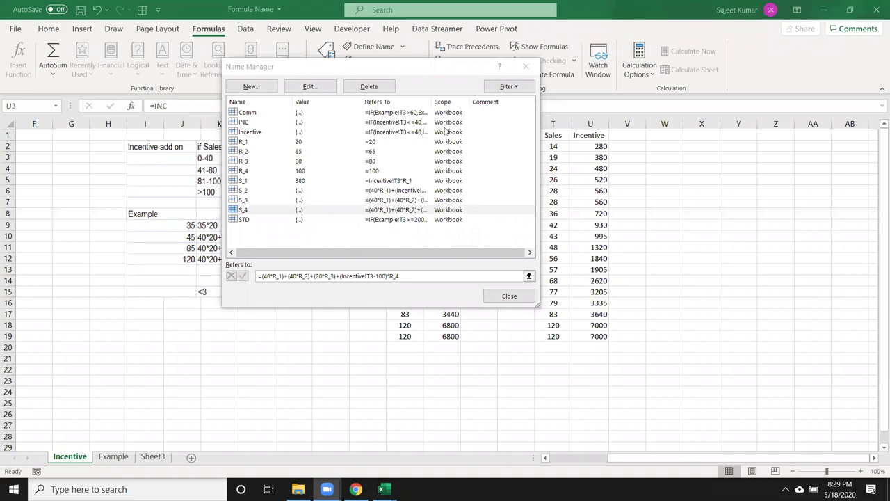
pyautogui.click(526, 66)
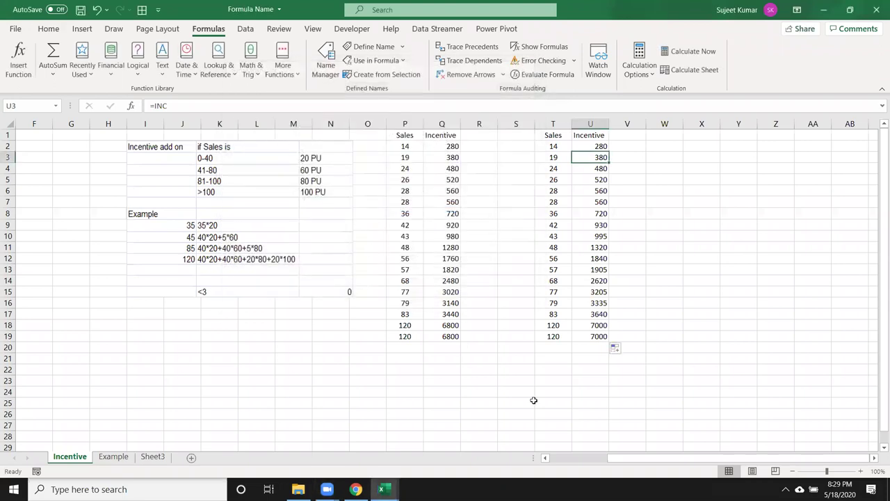
pyautogui.moveTo(619, 458); pyautogui.dragTo(575, 457)
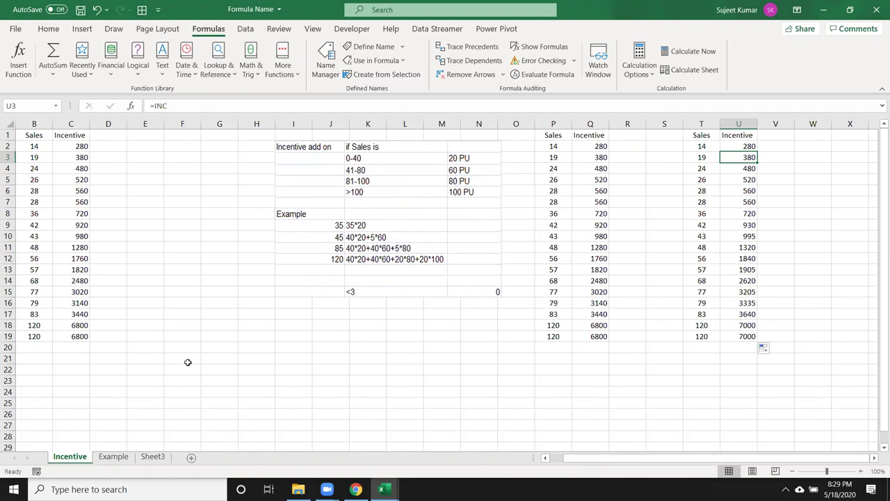
pyautogui.doubleClick(79, 146)
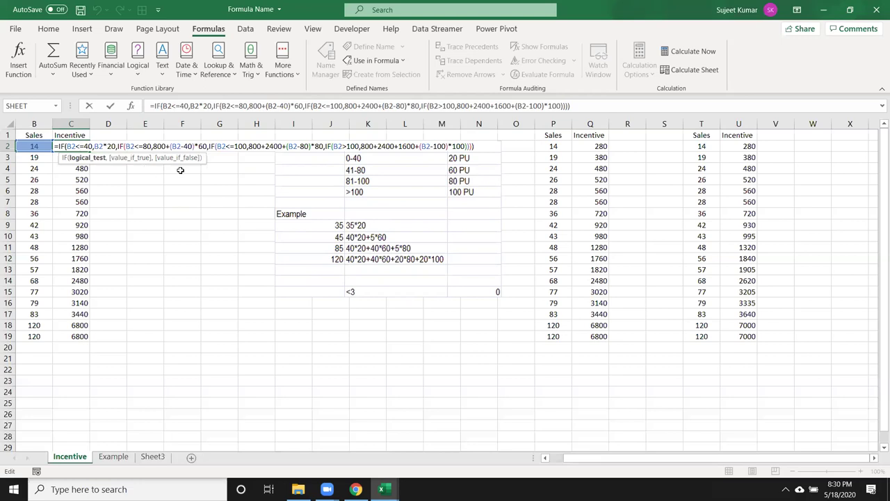
pyautogui.moveTo(61, 146); pyautogui.dragTo(490, 151)
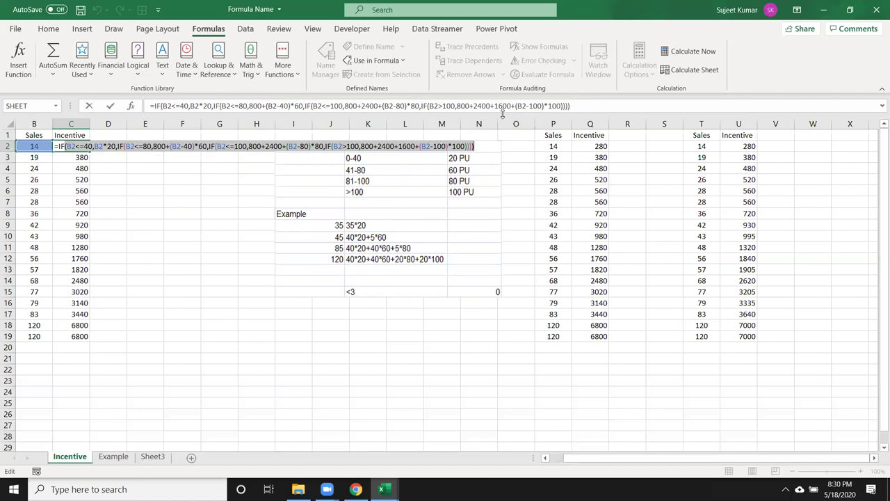
pyautogui.press('Escape')
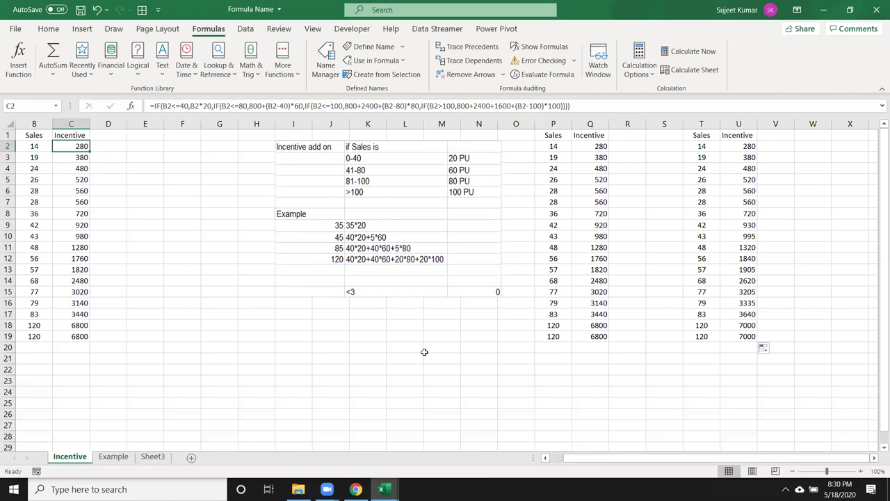
pyautogui.moveTo(383, 489)
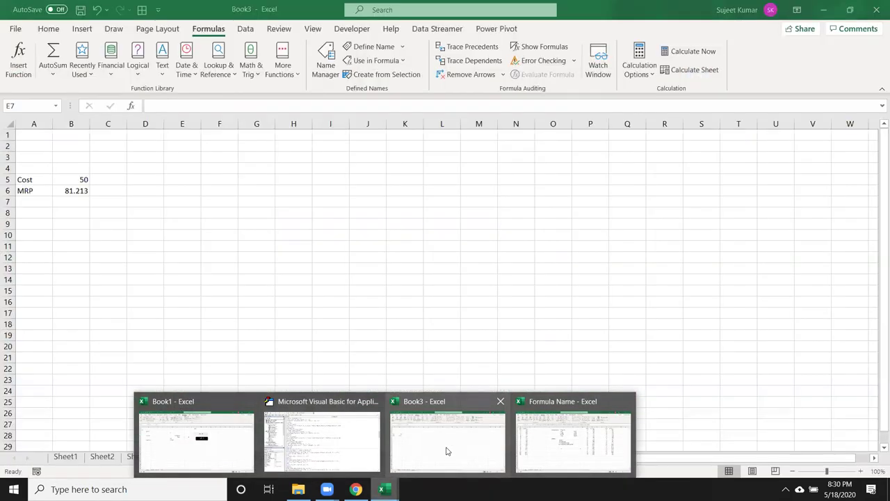
# Bring the Book3 workbook forward and review its defined names in Name Manager.
pyautogui.click(447, 452)
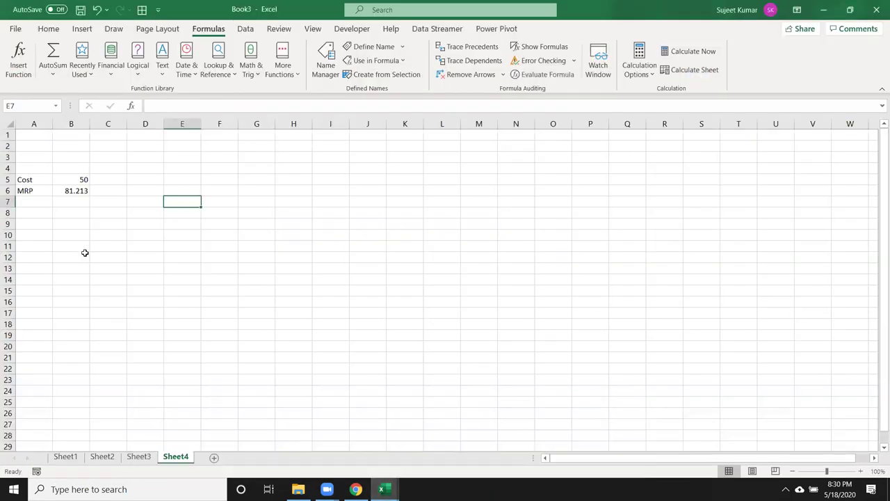
pyautogui.click(73, 191)
pyautogui.click(315, 73)
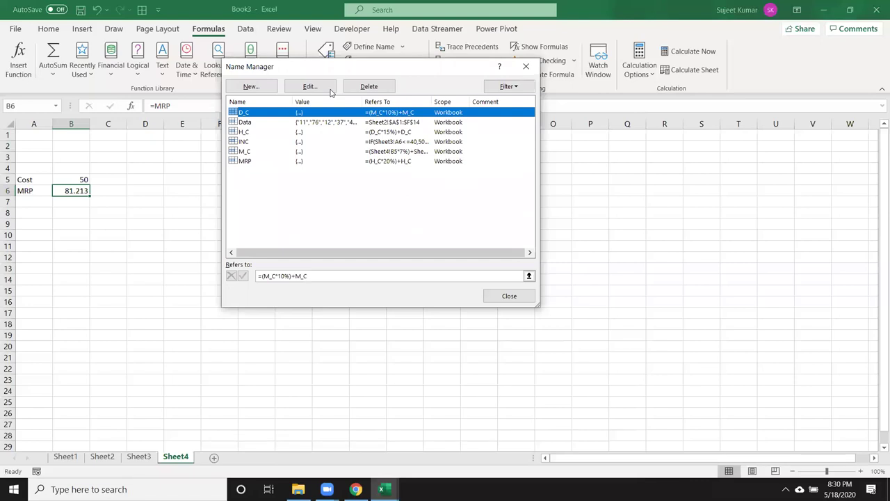
pyautogui.click(533, 66)
# Inspect cell B6's =MRP formula without changing it.
pyautogui.click(78, 203)
pyautogui.click(83, 188)
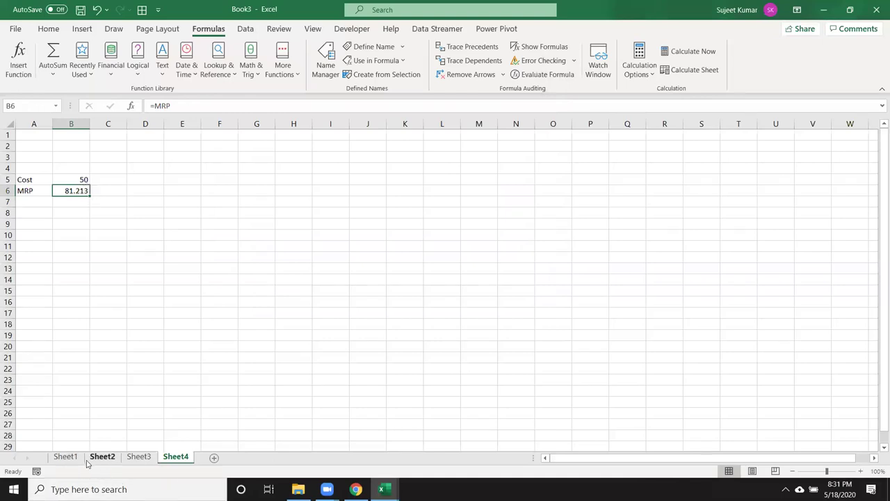
pyautogui.doubleClick(80, 191)
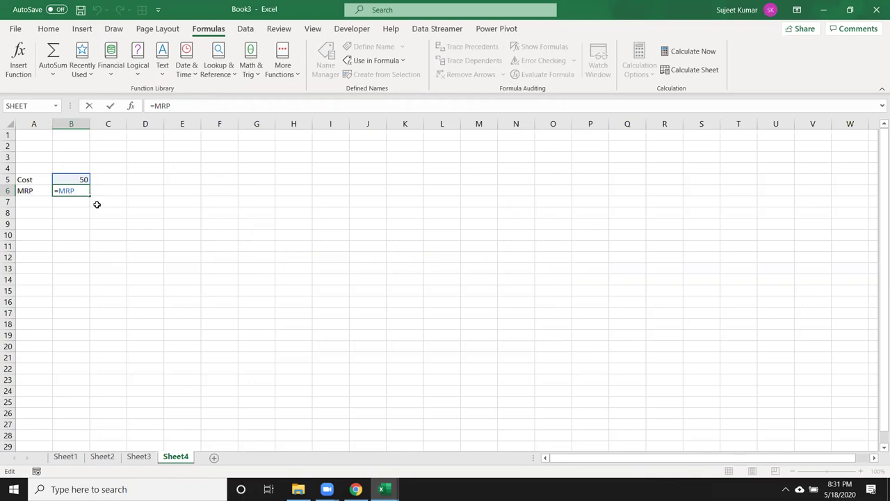
pyautogui.press('Escape')
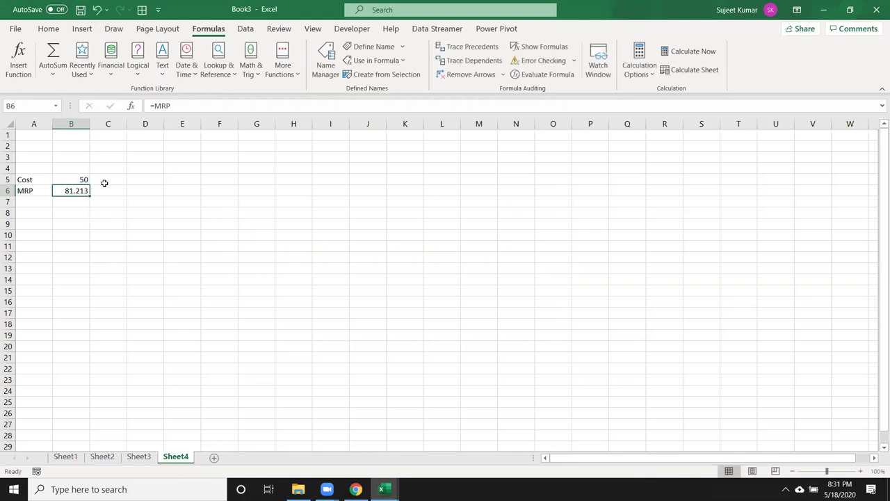
# View the File > Open page, then return to the worksheet.
pyautogui.click(105, 224)
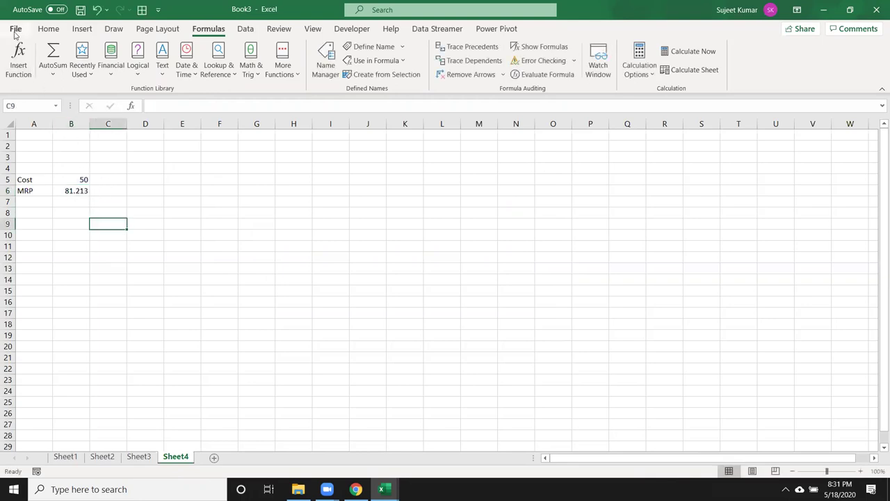
pyautogui.click(16, 30)
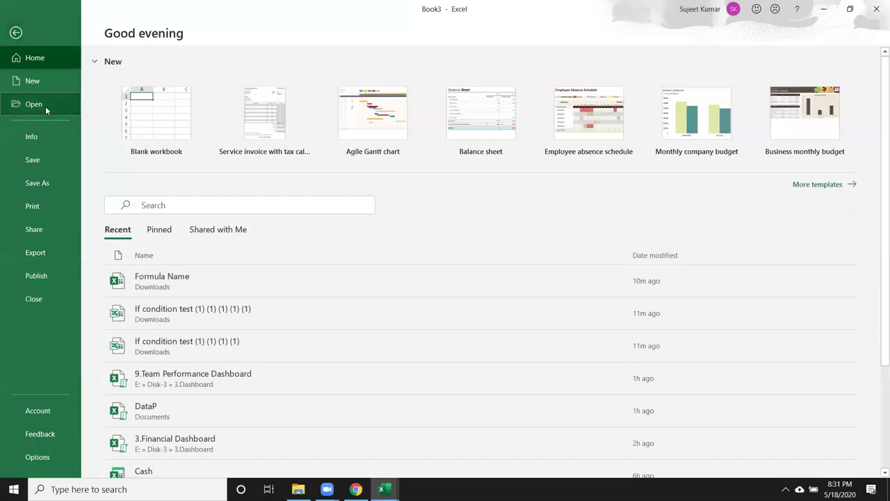
pyautogui.click(45, 106)
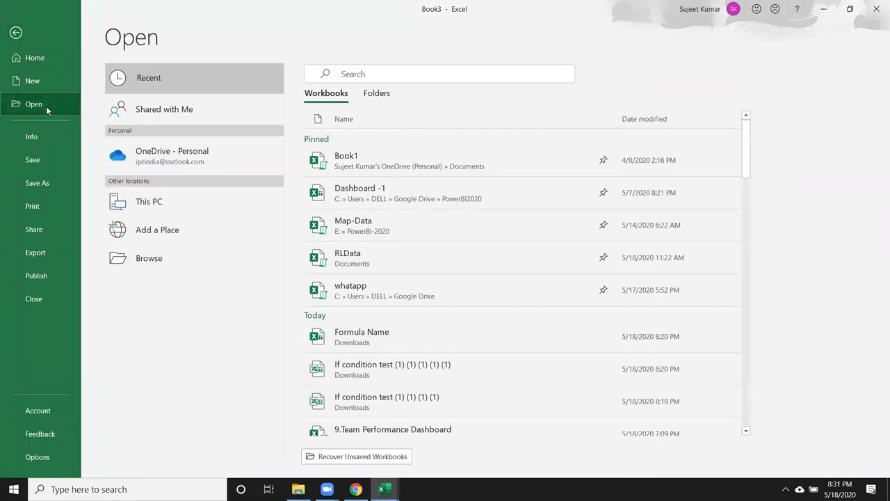
pyautogui.press('Escape')
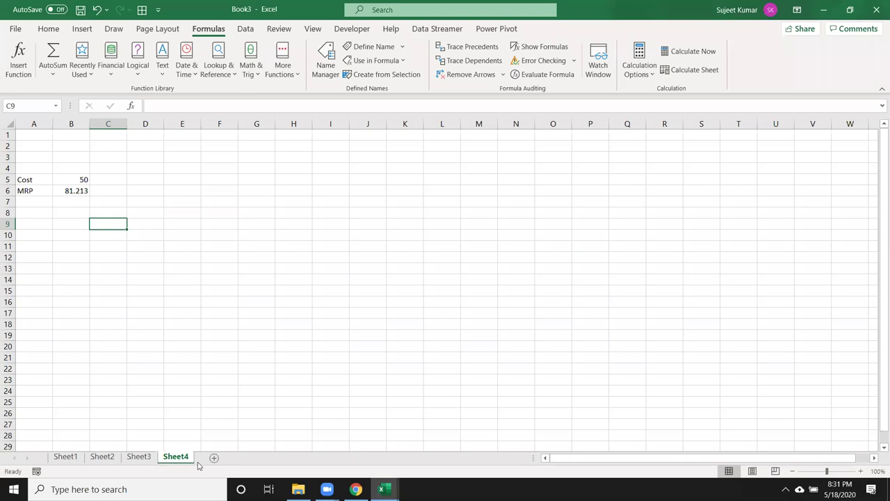
# Add Sheet5 with 60 in B5 and the =MRP name formula in B6.
pyautogui.click(213, 457)
pyautogui.click(74, 182)
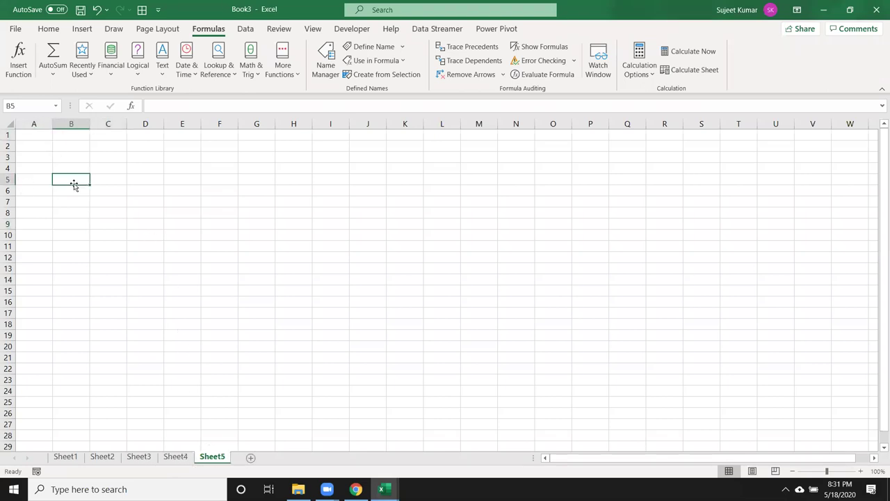
pyautogui.write('60')
pyautogui.press('Return')
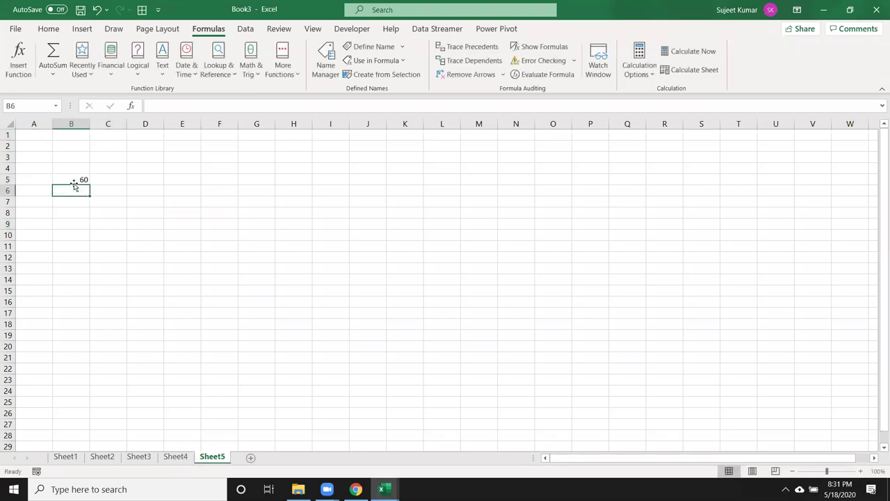
pyautogui.write('=mr')
pyautogui.press('Down')
pyautogui.press('Tab')
pyautogui.press('Return')
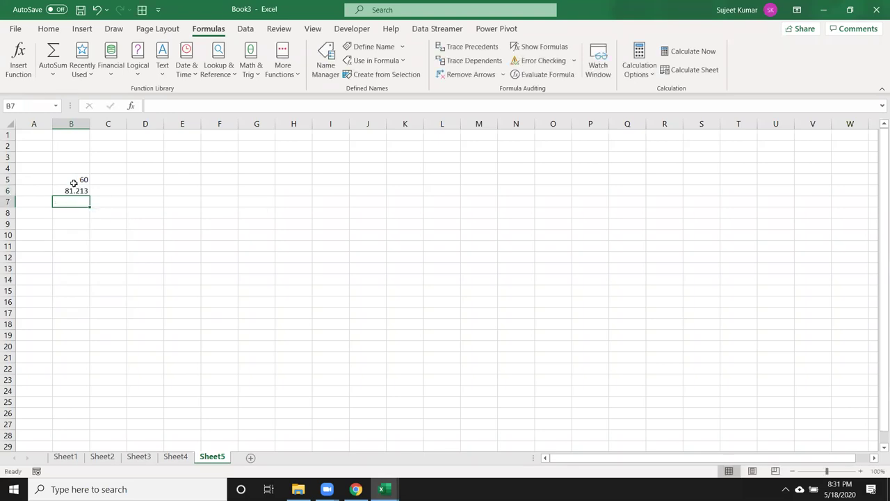
# Check B6's formula on Sheet5, then select B6 on Sheet4.
pyautogui.click(69, 189)
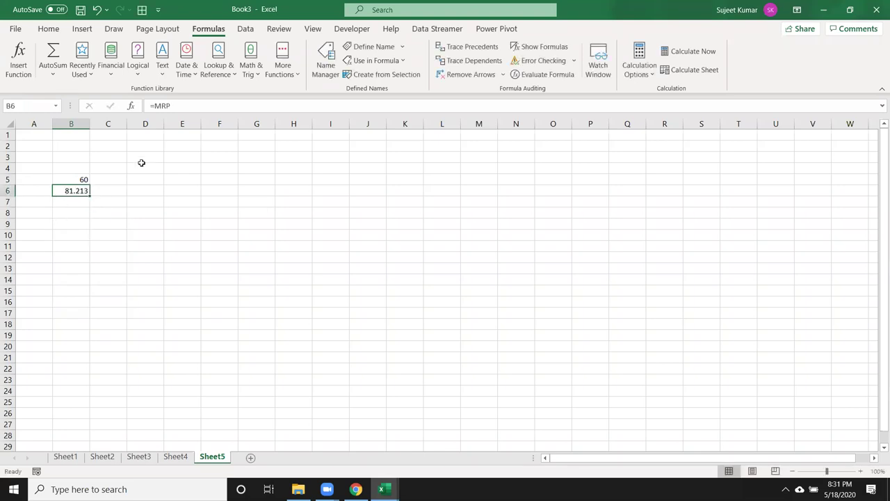
pyautogui.click(175, 457)
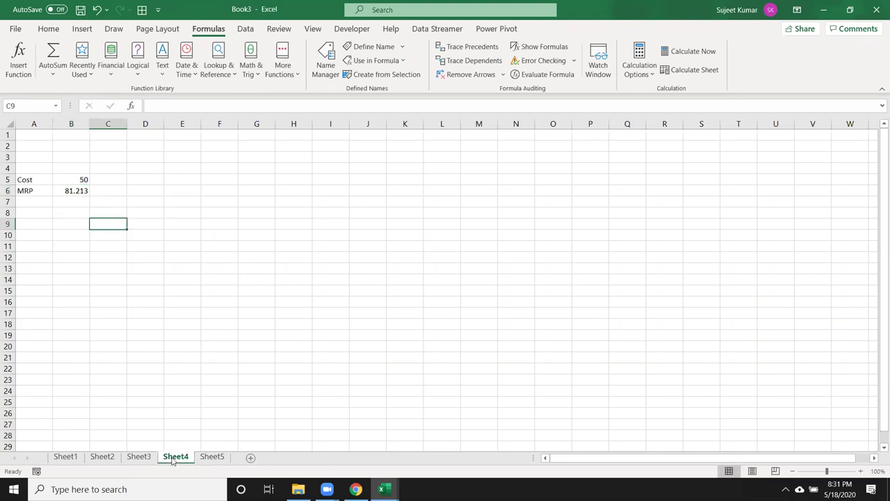
pyautogui.click(66, 192)
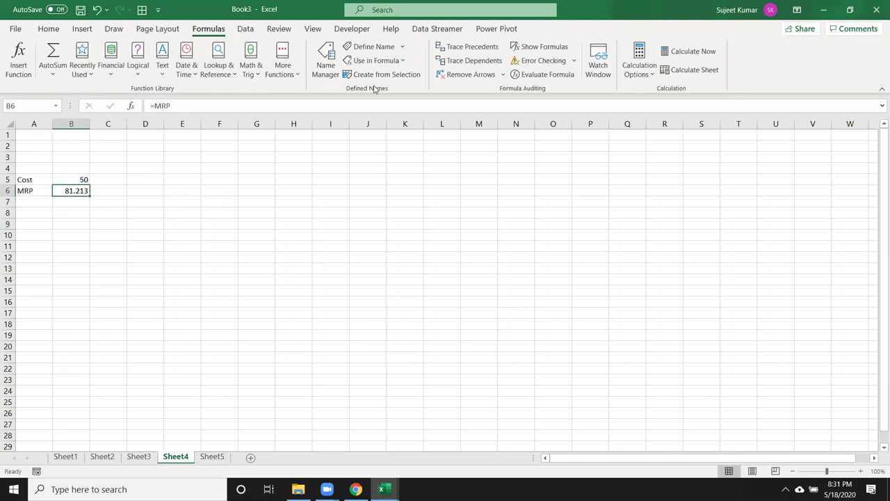
# Review the MRP, H_C, INC and M_C definitions in Name Manager, then close it.
pyautogui.click(318, 73)
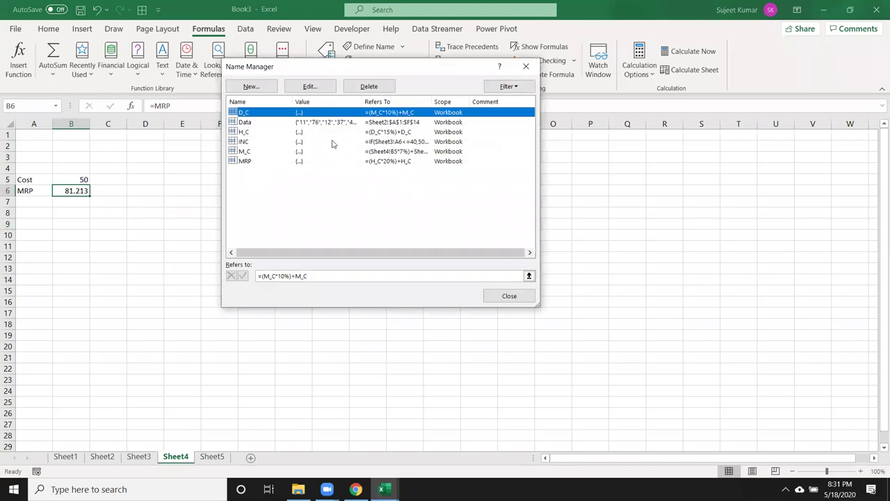
pyautogui.click(249, 161)
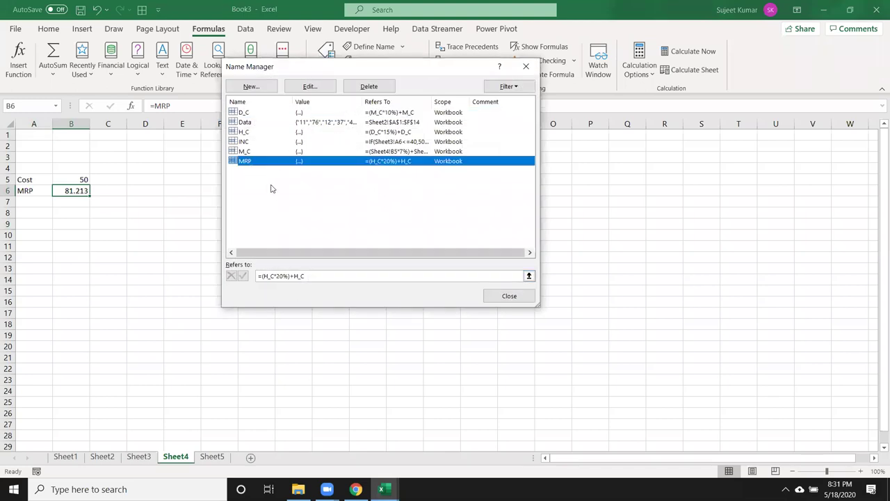
pyautogui.click(261, 133)
pyautogui.click(262, 144)
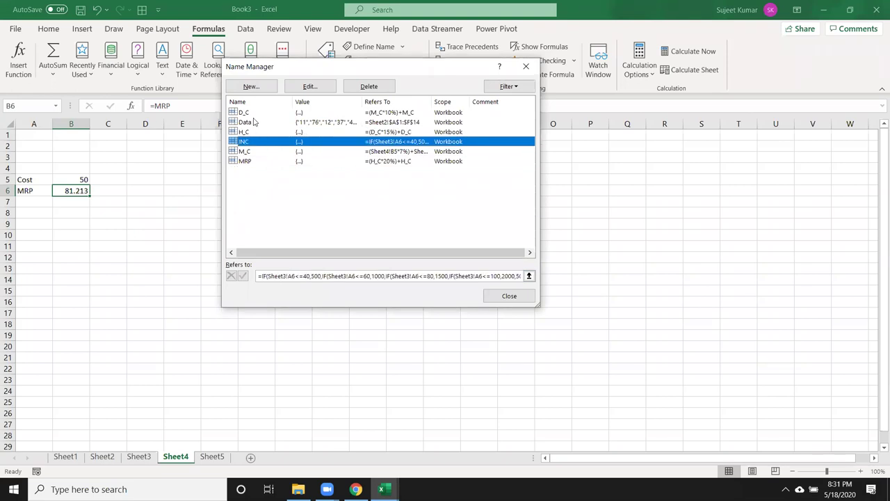
pyautogui.click(255, 151)
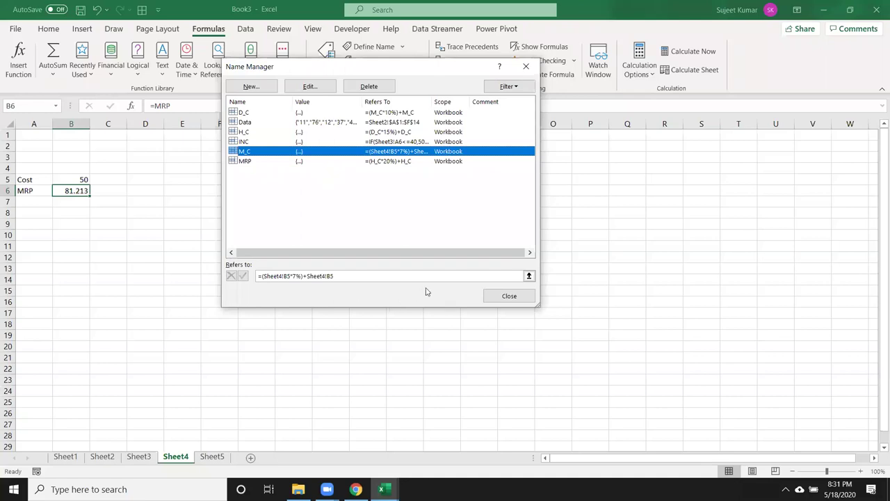
pyautogui.click(522, 301)
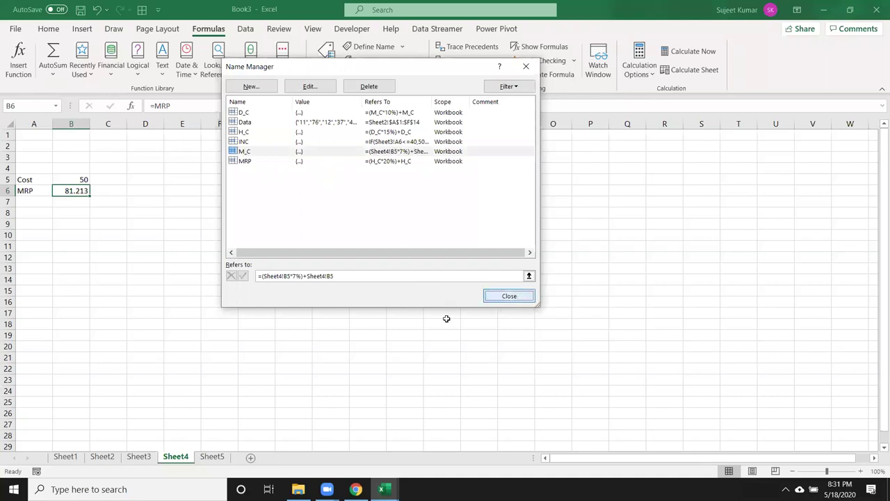
# Inspect Sheet5's B6 =MRP formula and compare it with Sheet4's Cost and MRP values.
pyautogui.click(213, 457)
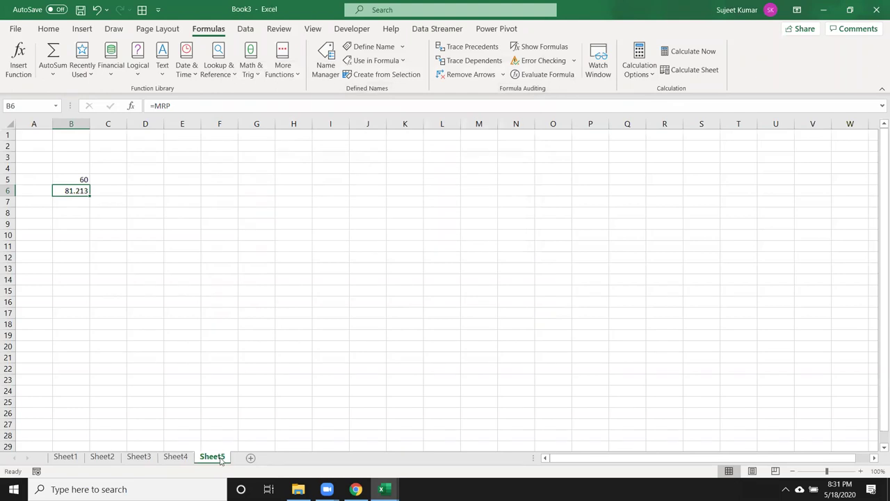
pyautogui.doubleClick(73, 190)
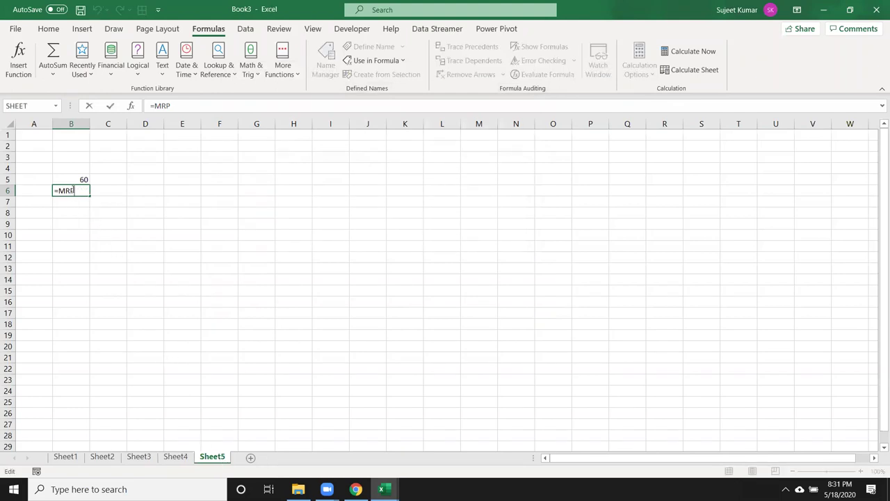
pyautogui.press('Escape')
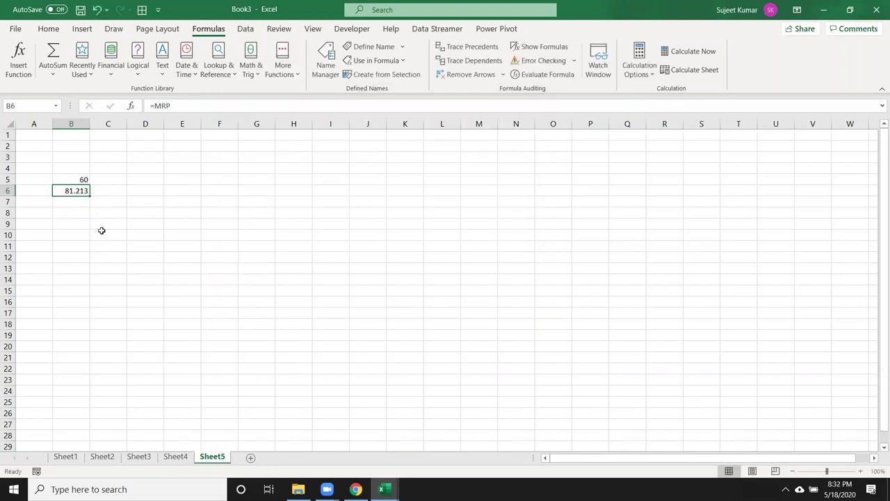
pyautogui.click(176, 458)
pyautogui.click(214, 456)
# Change Sheet5's B5 to 98, then switch between the open Excel windows.
pyautogui.click(75, 180)
pyautogui.write('98')
pyautogui.press('Return')
pyautogui.click(355, 489)
pyautogui.moveTo(383, 489)
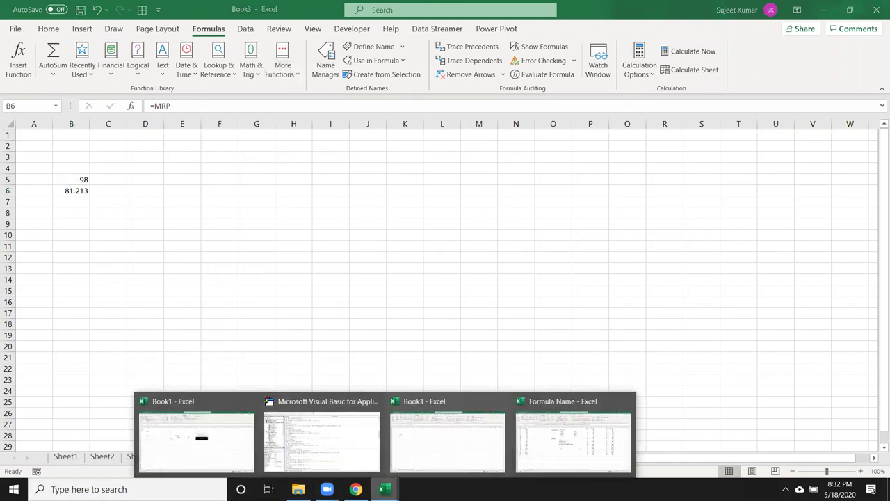
# From the Book3 window, open the DataP workbook from the Recent list.
pyautogui.click(433, 449)
pyautogui.click(12, 31)
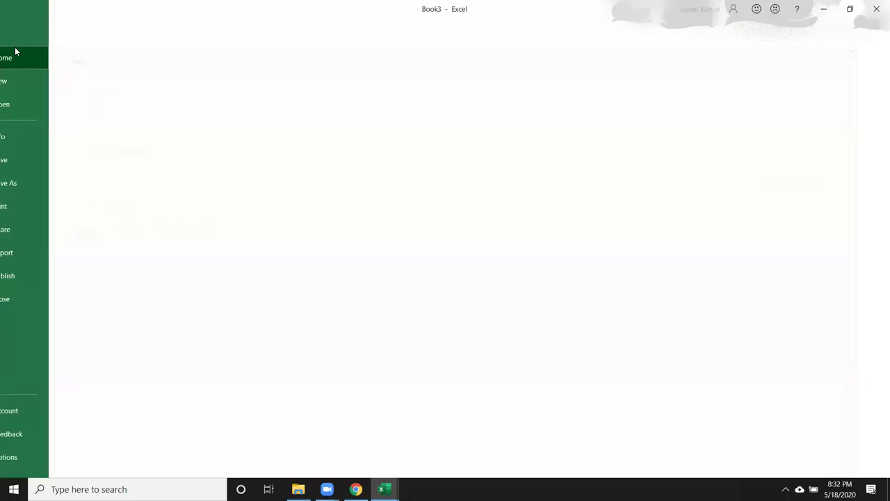
pyautogui.click(40, 103)
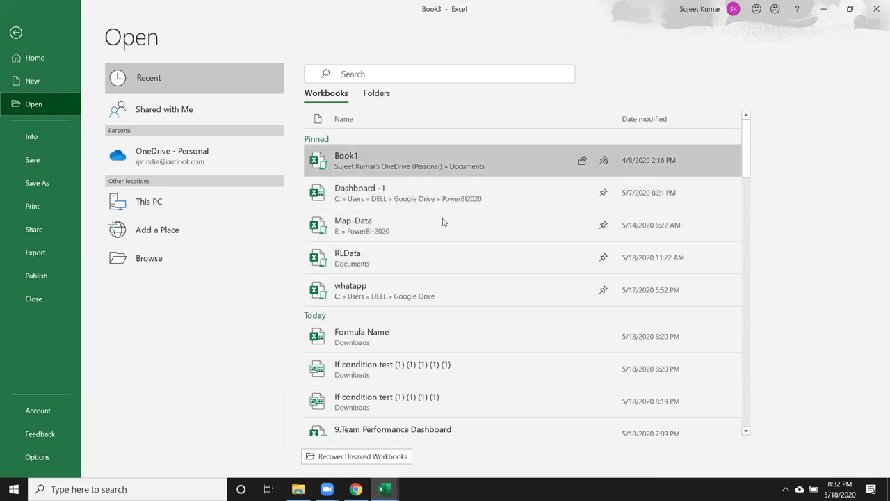
pyautogui.scroll(-2, 476, 324)
pyautogui.scroll(-1, 475, 325)
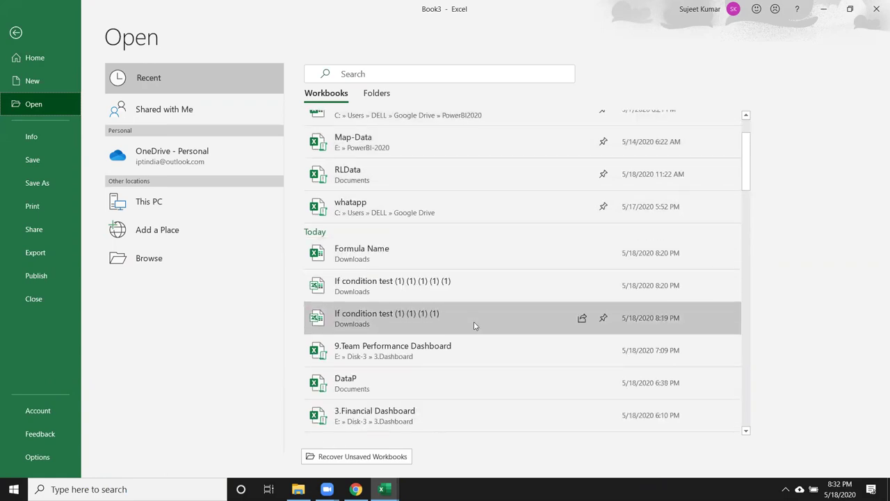
pyautogui.click(413, 375)
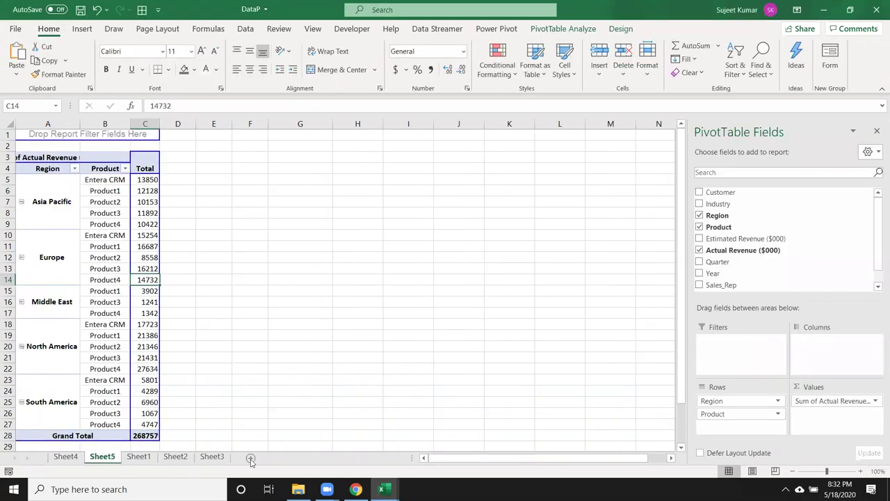
# Copy DataP's whole Sheet1 sales table and paste it into a new workbook.
pyautogui.click(138, 456)
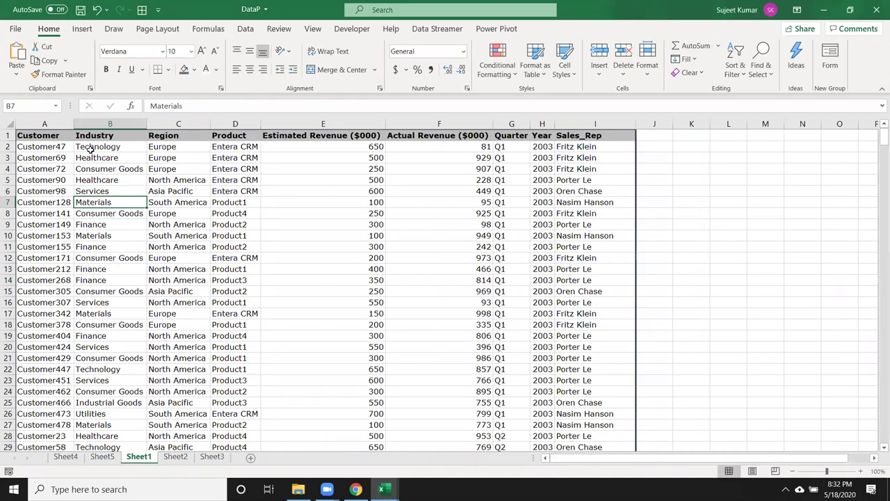
pyautogui.click(52, 137)
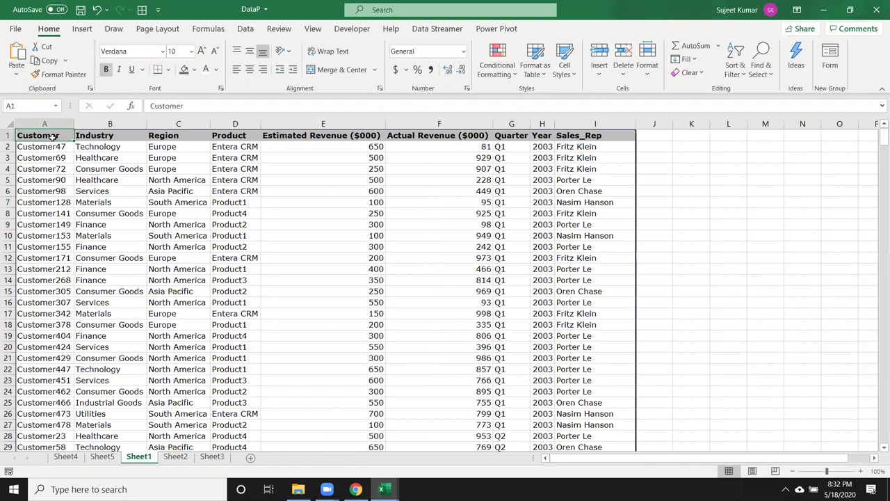
pyautogui.hotkey('ctrl', 'shift', 'Right')
pyautogui.hotkey('ctrl', 'shift', 'Down')
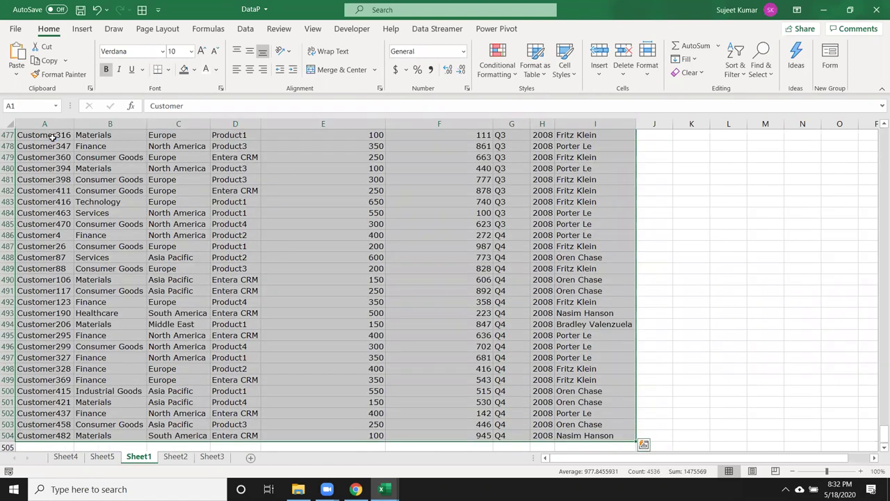
pyautogui.hotkey('ctrl', 'c')
pyautogui.hotkey('ctrl', 'n')
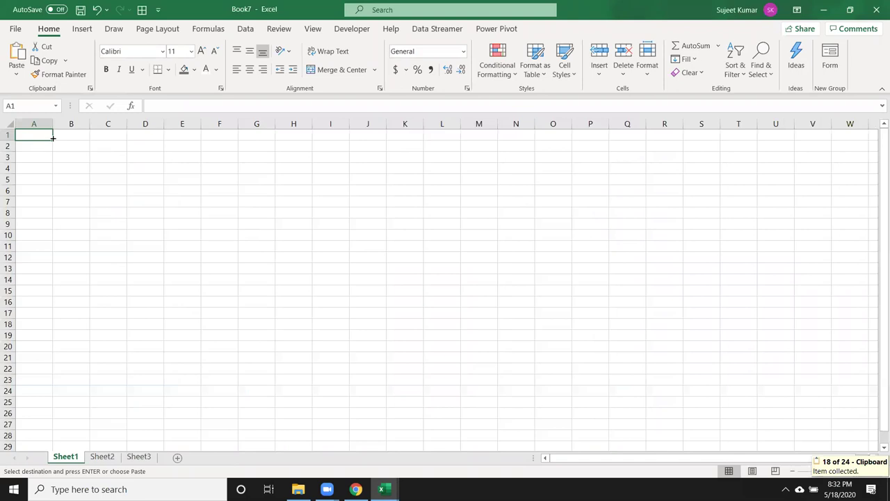
pyautogui.hotkey('ctrl', 'v')
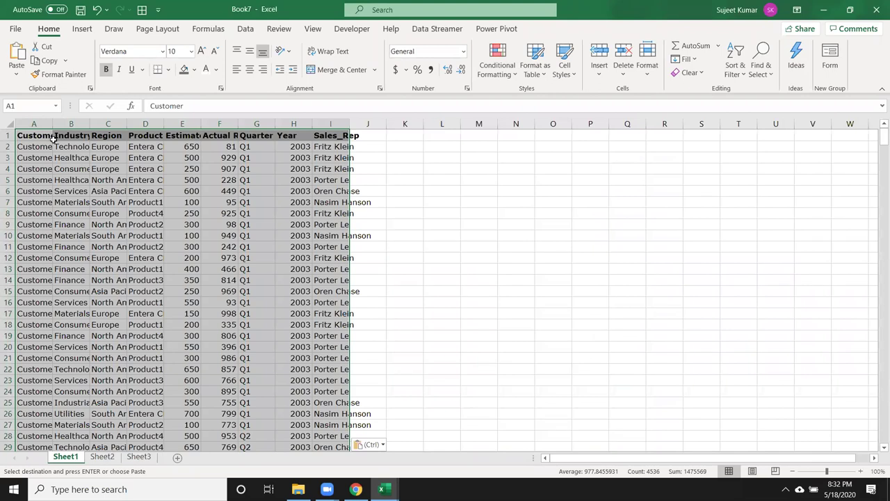
# Check the pasted table's last row and step through the paste options.
pyautogui.click(290, 189)
pyautogui.click(56, 231)
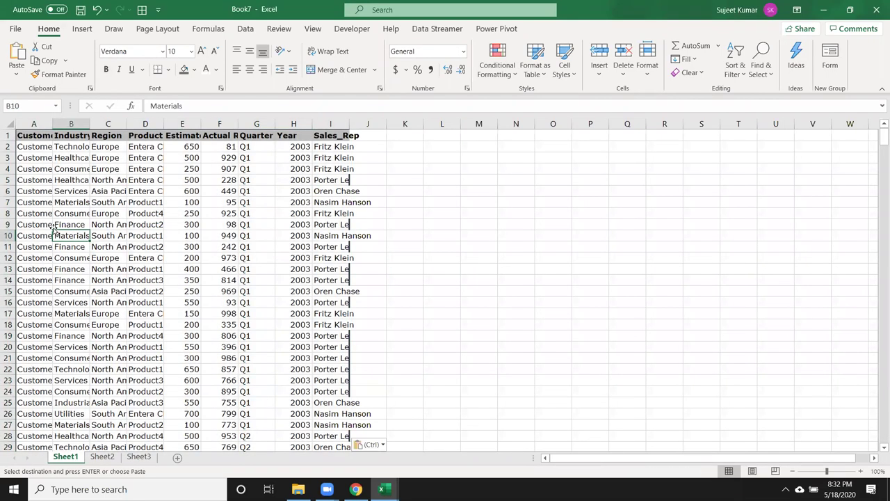
pyautogui.click(40, 228)
pyautogui.hotkey('ctrl', 'Down')
pyautogui.hotkey('ctrl', 'v')
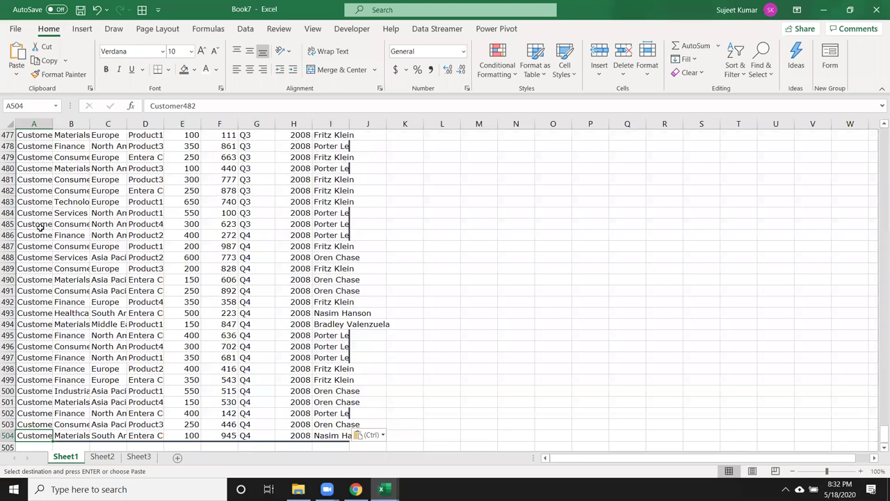
pyautogui.press('Up')
pyautogui.hotkey('ctrl', 'Home')
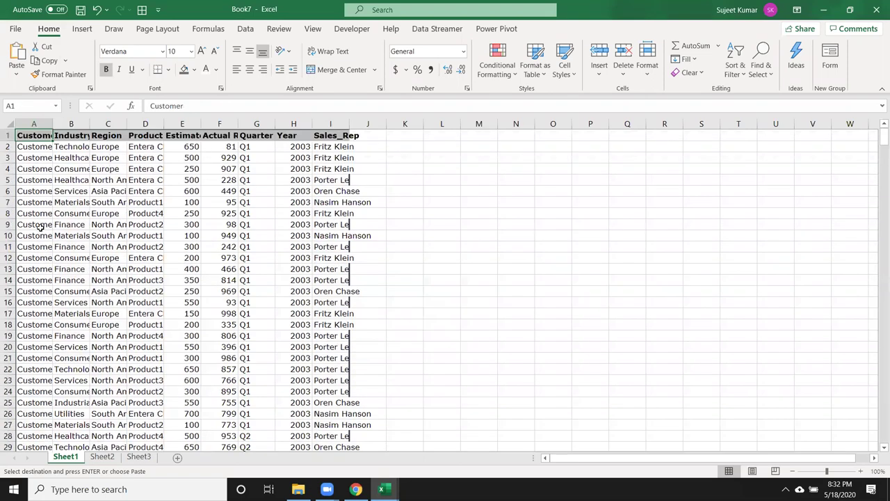
pyautogui.press('ctrl')
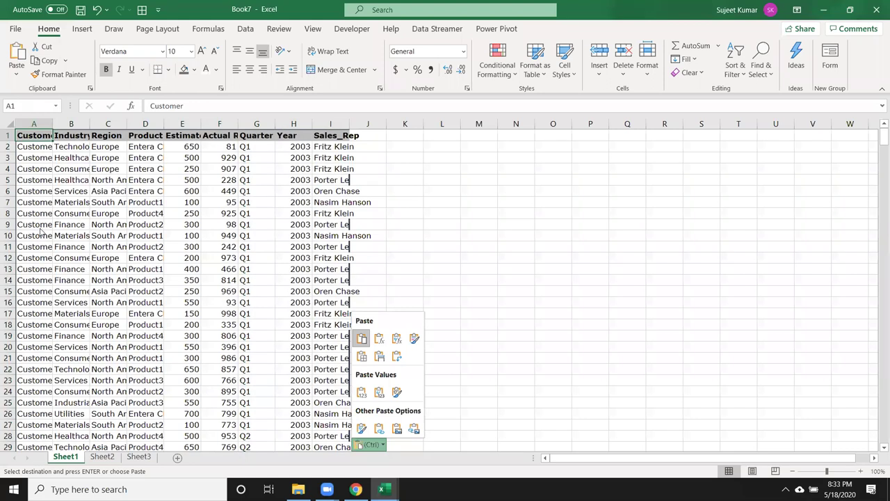
pyautogui.press('ctrl')
pyautogui.press('ctrl')
pyautogui.press('Down')
pyautogui.press('ctrl')
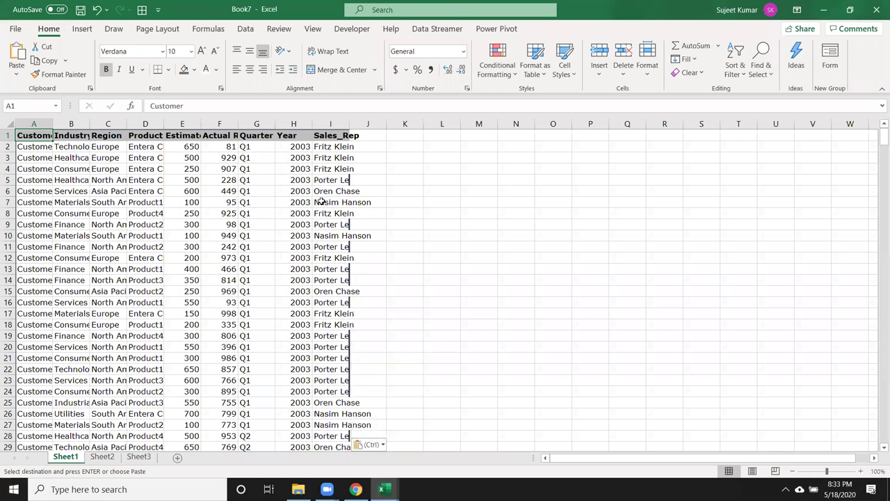
# Widen column I to fit the Sales_Rep names and recheck the table's extent.
pyautogui.moveTo(349, 126); pyautogui.dragTo(388, 142)
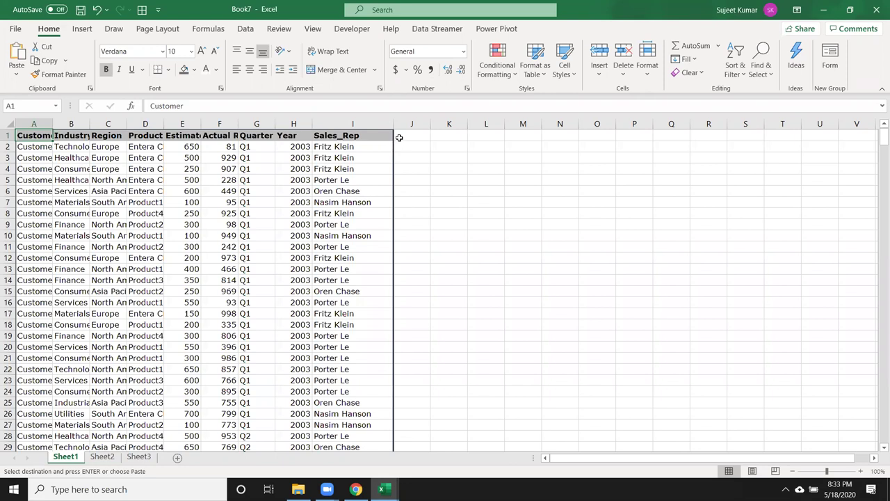
pyautogui.moveTo(352, 123); pyautogui.dragTo(11, 129)
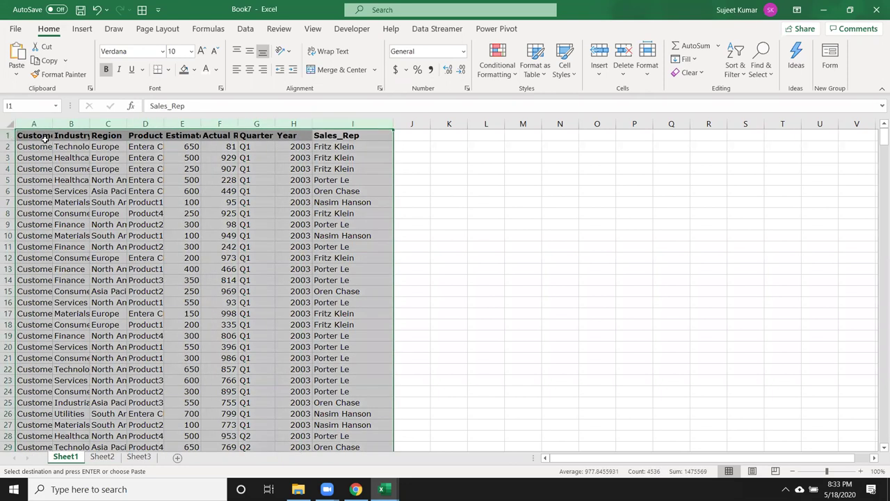
pyautogui.click(390, 126)
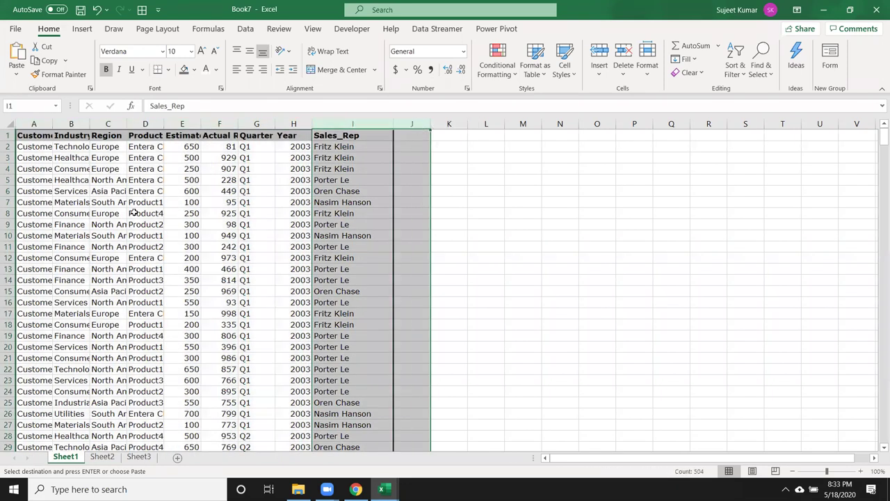
pyautogui.click(145, 212)
pyautogui.click(40, 225)
pyautogui.hotkey('ctrl', 'Down')
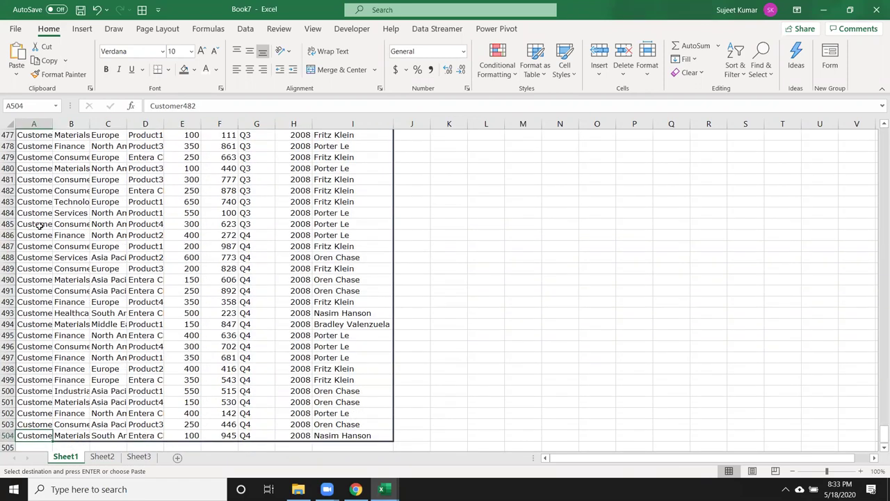
pyautogui.hotkey('ctrl', 'Up')
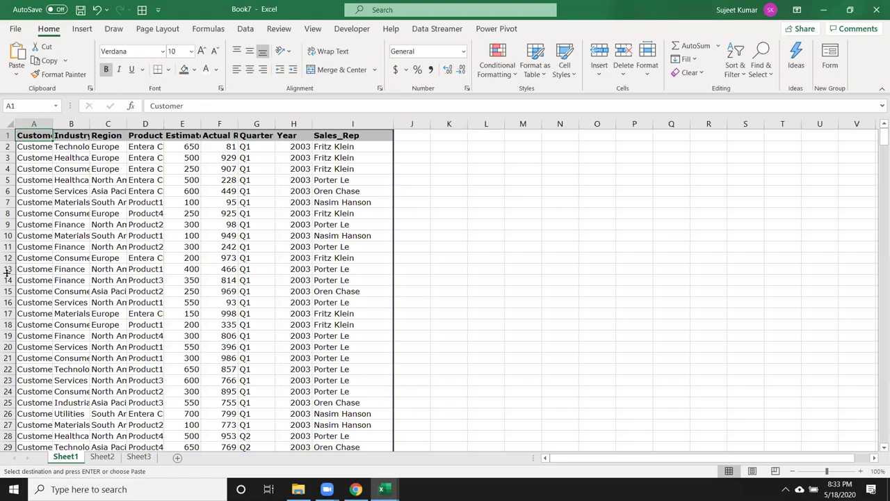
# Enter =OFFSET(A1,0,0) in empty cell L4.
pyautogui.click(480, 171)
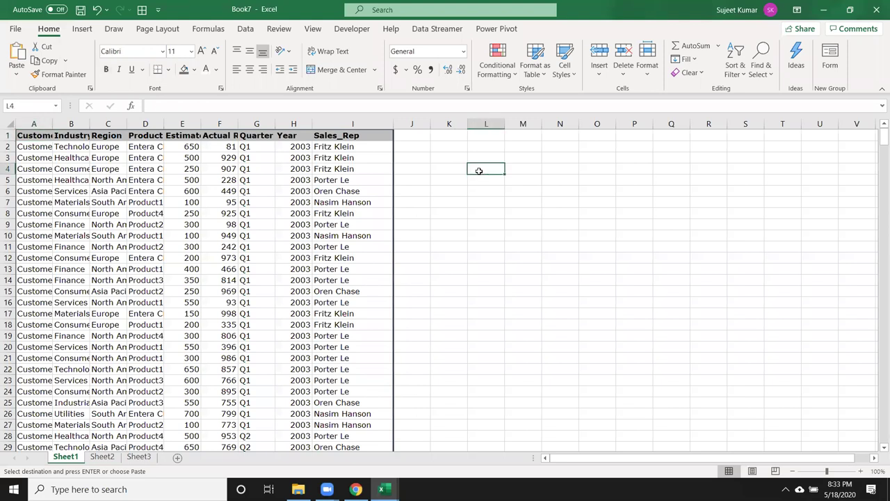
pyautogui.write('=')
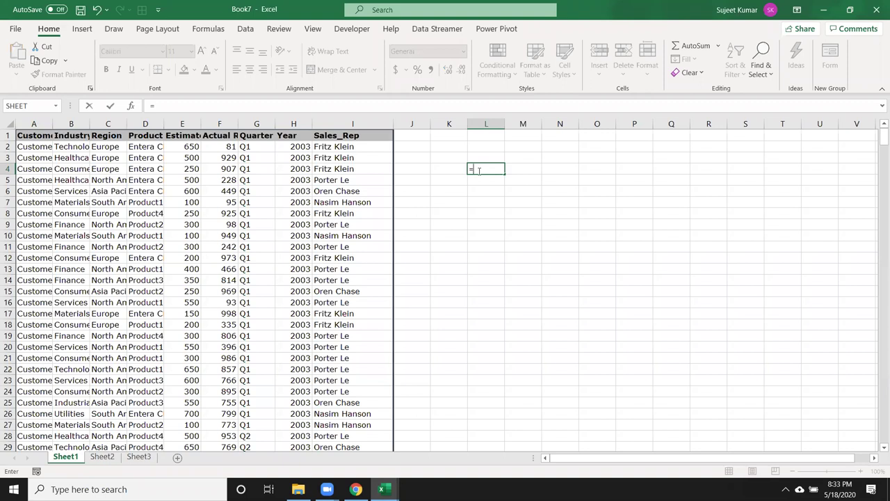
pyautogui.write('of')
pyautogui.press('Tab')
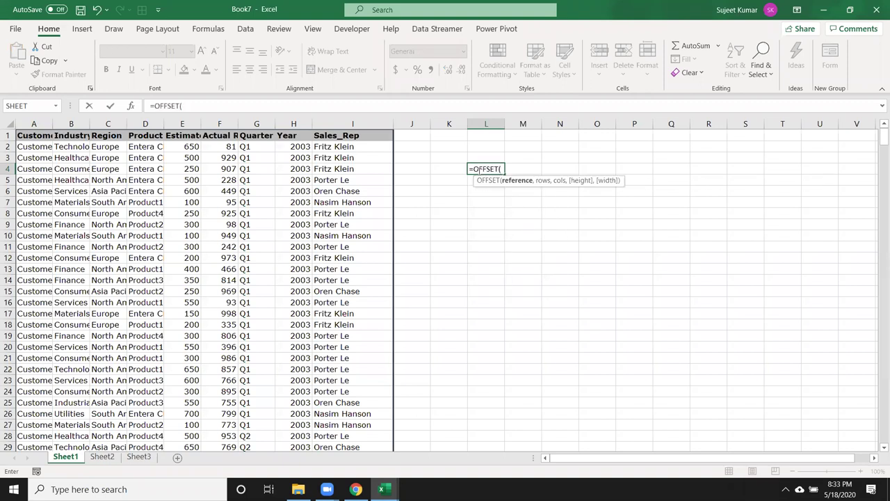
pyautogui.click(35, 137)
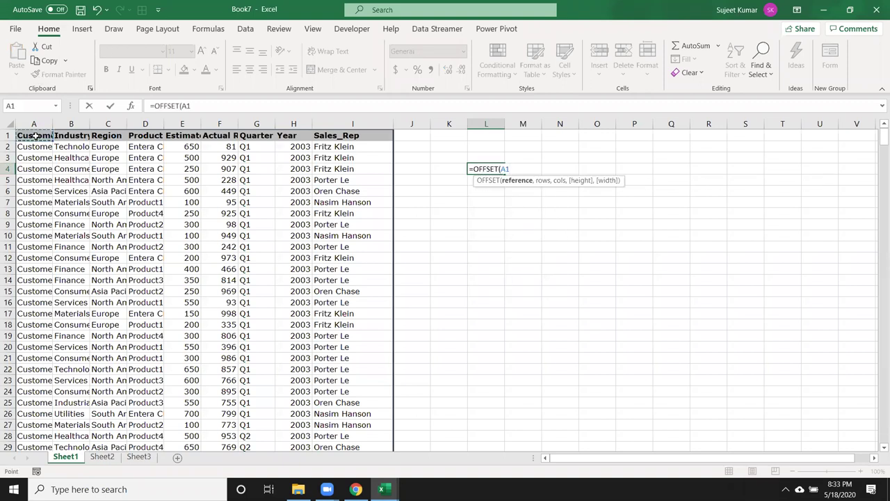
pyautogui.write(',0,0')
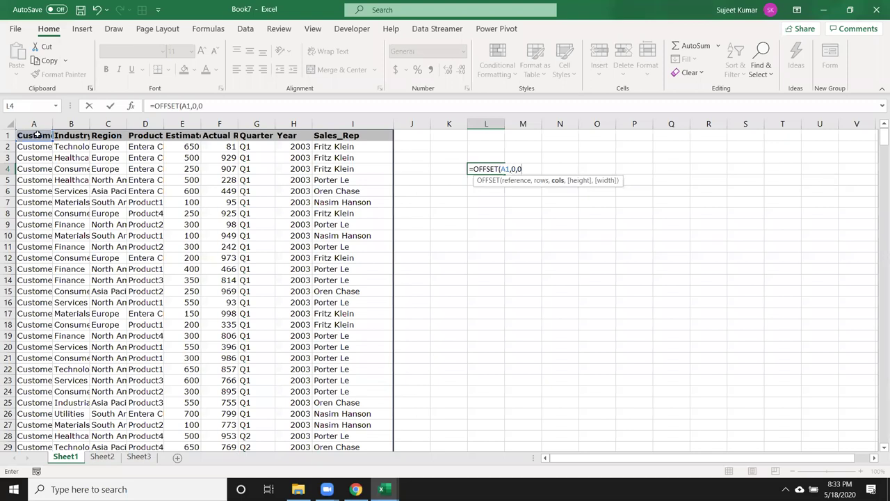
pyautogui.write(',')
pyautogui.press('BackSpace')
pyautogui.press('Return')
pyautogui.press('Up')
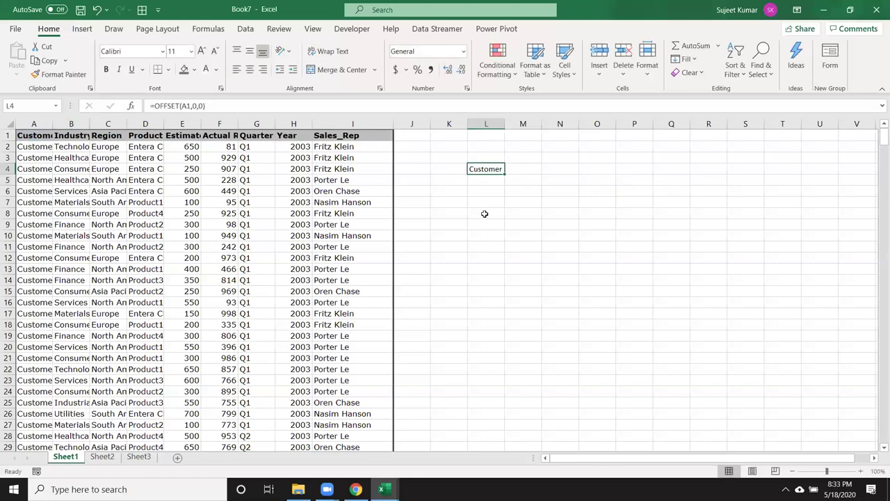
# Extend L4's formula to =OFFSET(A1,0,0,2,2) for a 2-by-2 block.
pyautogui.doubleClick(494, 168)
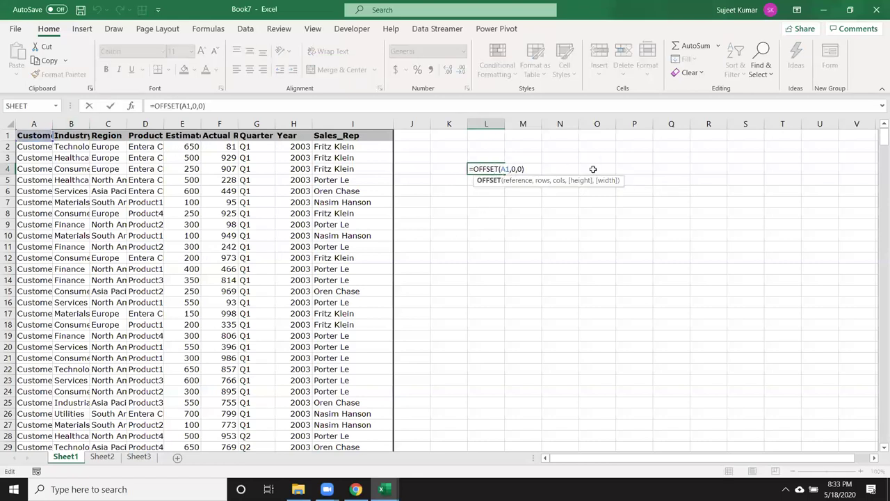
pyautogui.click(560, 169)
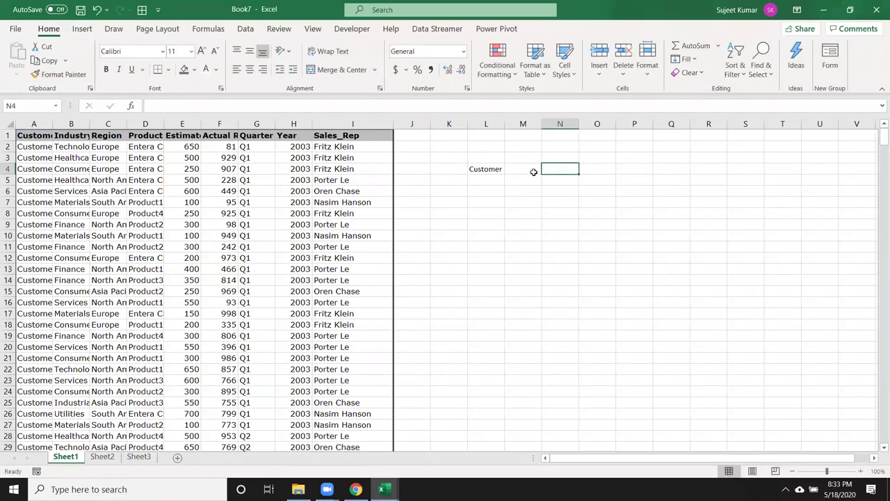
pyautogui.doubleClick(483, 169)
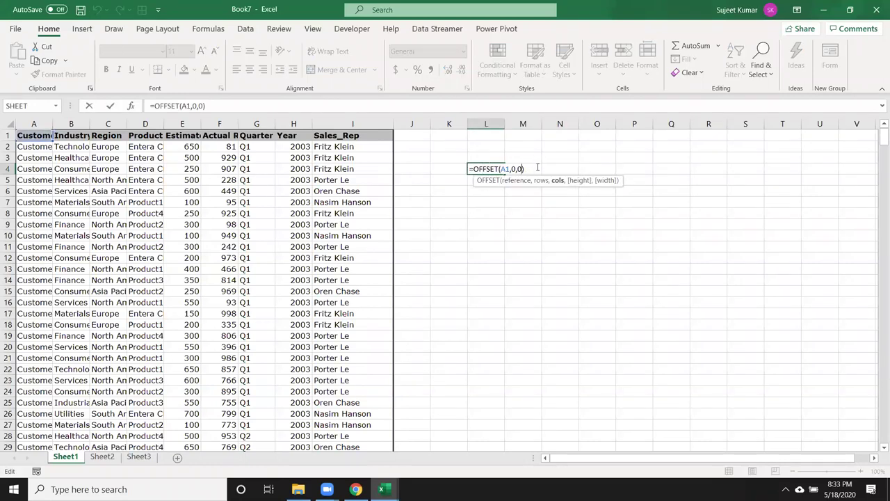
pyautogui.click(535, 169)
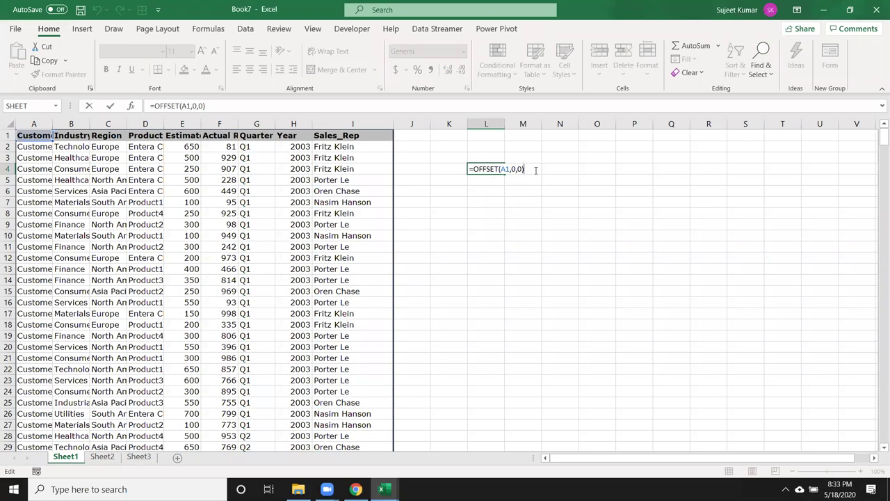
pyautogui.press('BackSpace')
pyautogui.write(',')
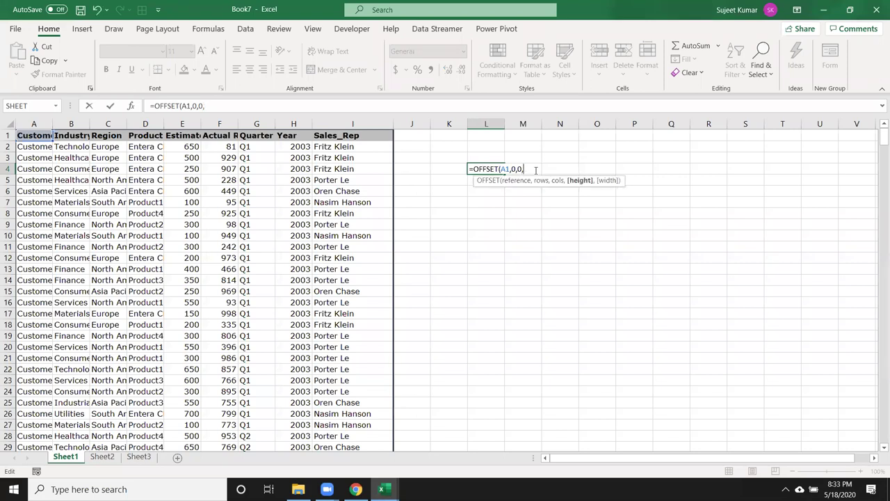
pyautogui.write('2,2')
pyautogui.write(')')
pyautogui.press('Return')
pyautogui.press('Up')
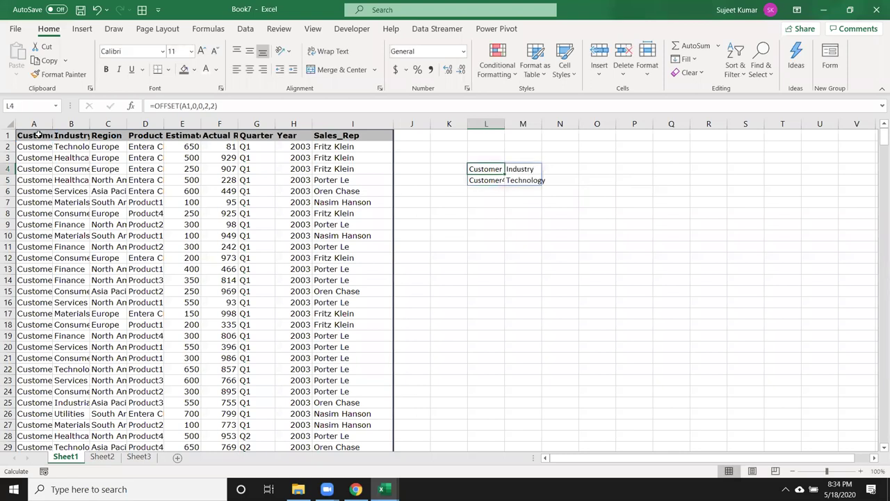
# Compare with A1:B2, then wrap L4 as =COUNTA(OFFSET(A1,0,0,2,2)), returning 4.
pyautogui.moveTo(38, 134); pyautogui.dragTo(73, 148)
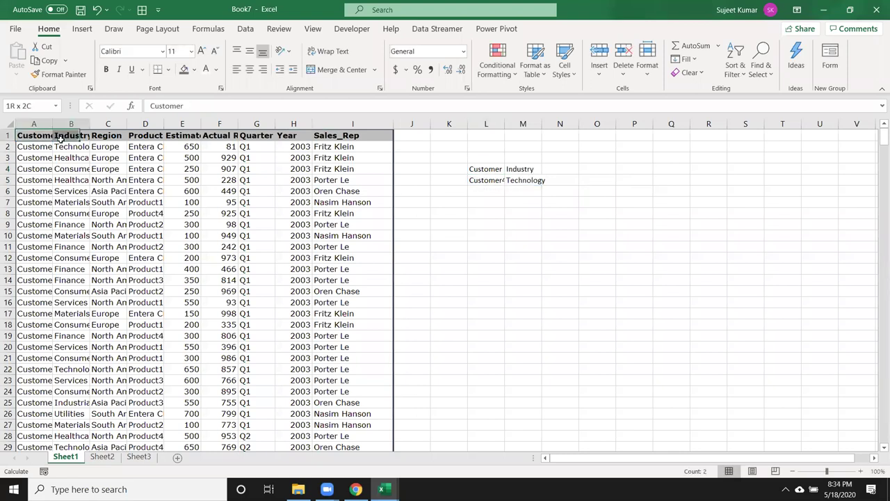
pyautogui.click(486, 169)
pyautogui.click(154, 107)
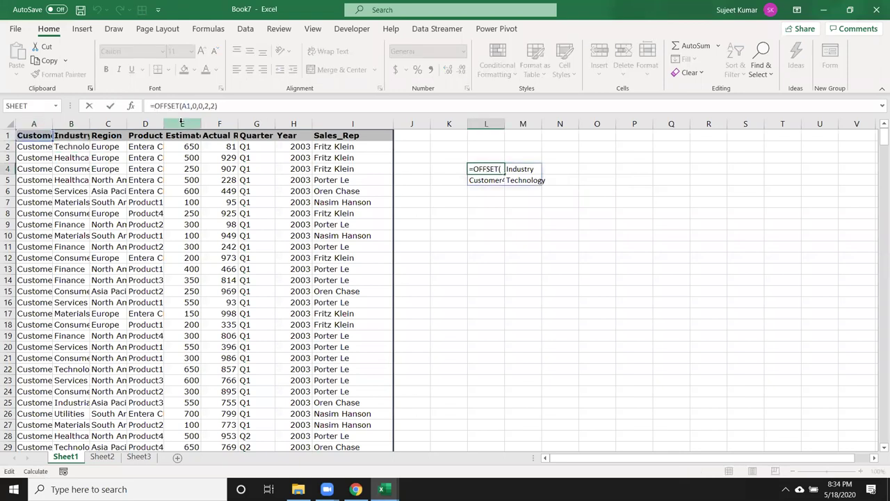
pyautogui.write('COU')
pyautogui.press('Down')
pyautogui.press('Tab')
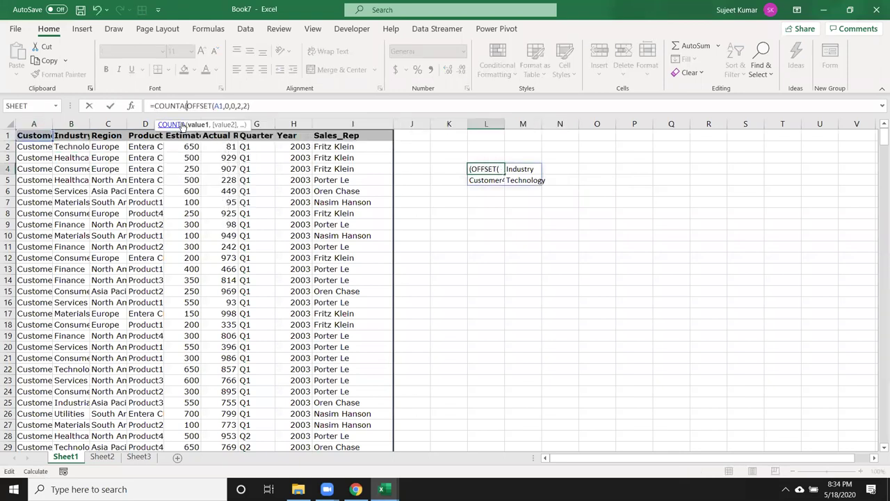
pyautogui.press('Right')
pyautogui.press('Right')
pyautogui.press('Right')
pyautogui.press('Right')
pyautogui.press('Right')
pyautogui.press('Right')
pyautogui.press('Right')
pyautogui.press('Right')
pyautogui.press('Right')
pyautogui.press('Right')
pyautogui.press('Right')
pyautogui.write(')')
pyautogui.press('Return')
pyautogui.press('Up')
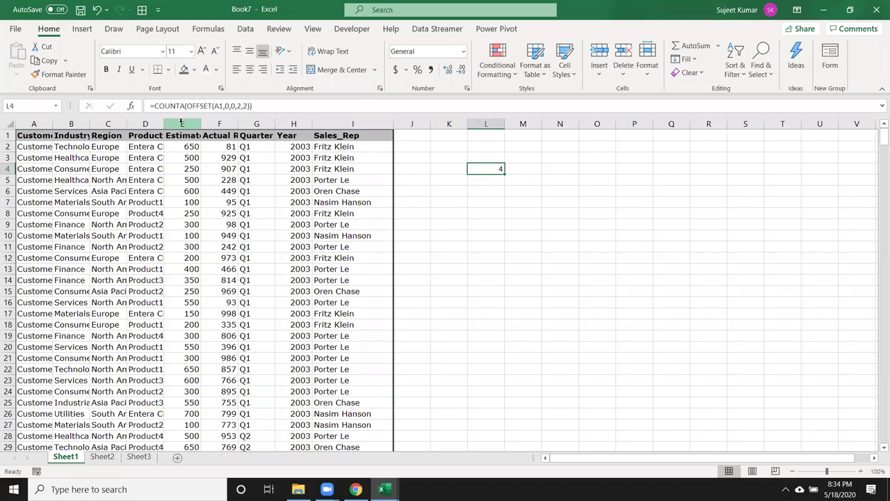
pyautogui.click(216, 30)
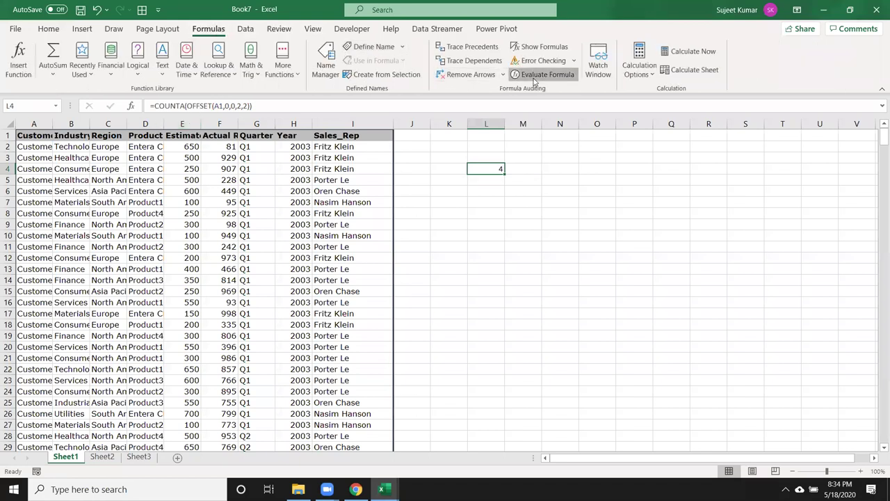
# Evaluate L4 step by step to 4, then restart and resolve OFFSET to $A$1:$B$2.
pyautogui.click(535, 75)
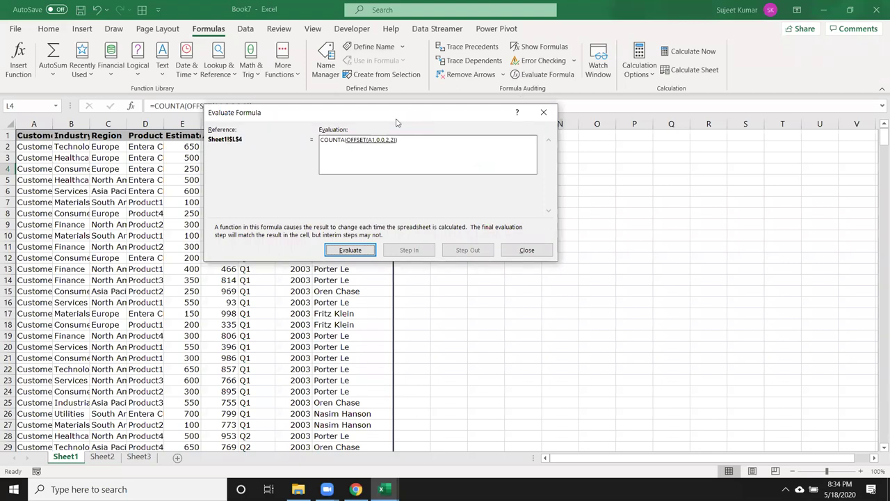
pyautogui.moveTo(396, 122); pyautogui.dragTo(719, 105)
pyautogui.click(673, 232)
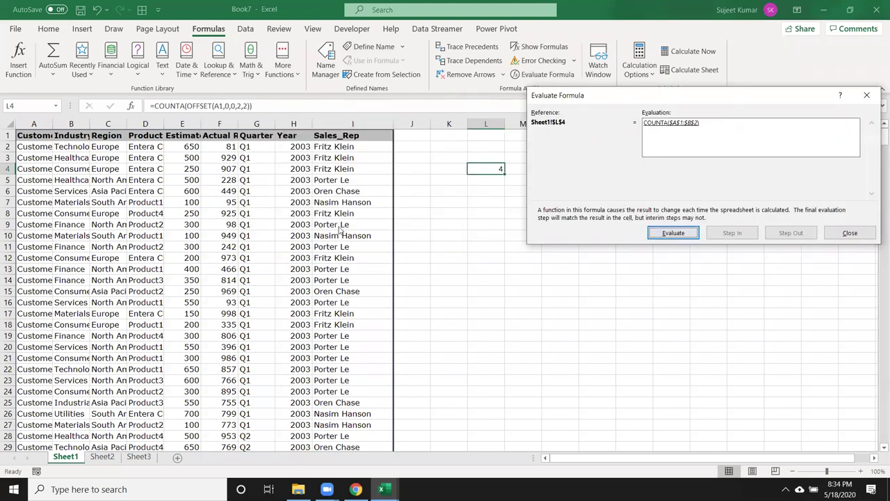
pyautogui.click(663, 234)
pyautogui.click(662, 234)
pyautogui.click(665, 232)
# Rewrite L4 as =COUNTA(OFFSET(A1,0,0,COUNTA(A:A),COUNTA(1:1))) so the range sizes itself.
pyautogui.press('Escape')
pyautogui.doubleClick(495, 169)
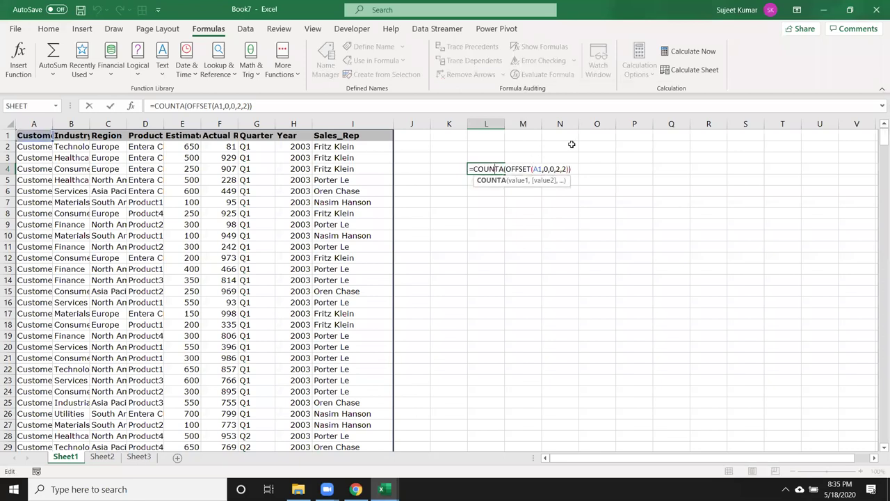
pyautogui.click(572, 169)
pyautogui.press('BackSpace')
pyautogui.press('BackSpace')
pyautogui.press('BackSpace')
pyautogui.press('BackSpace')
pyautogui.press('BackSpace')
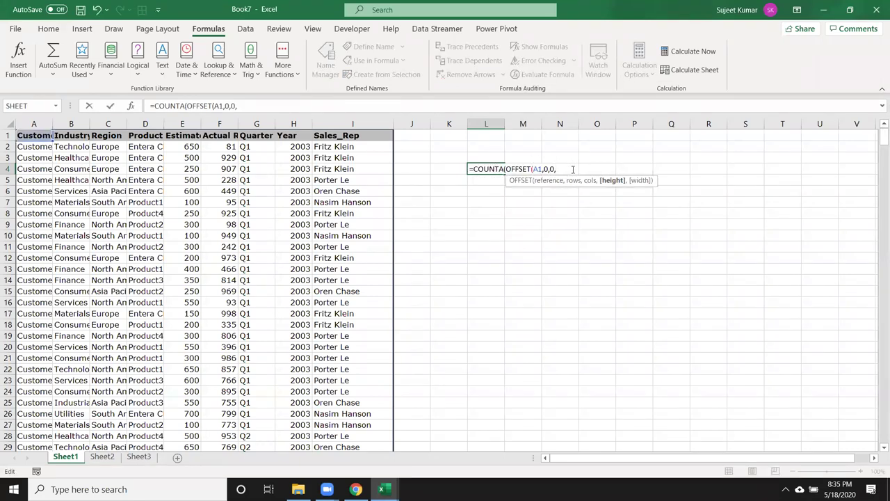
pyautogui.write('cou')
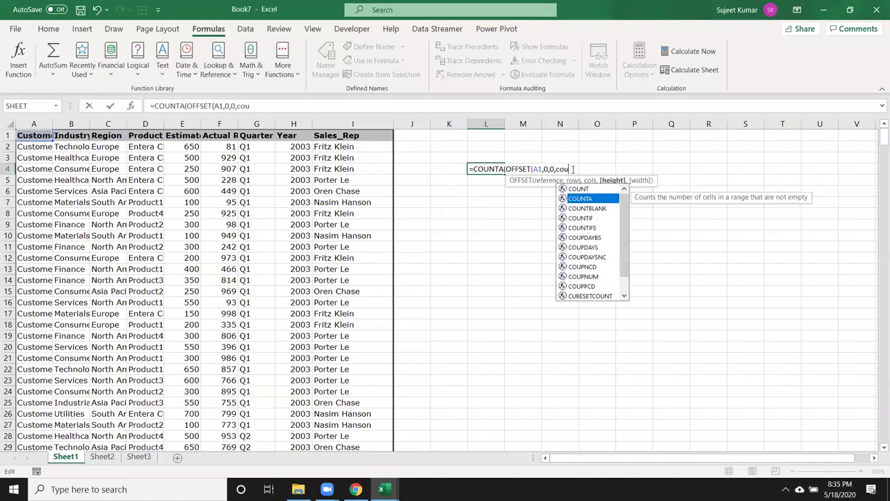
pyautogui.press('Tab')
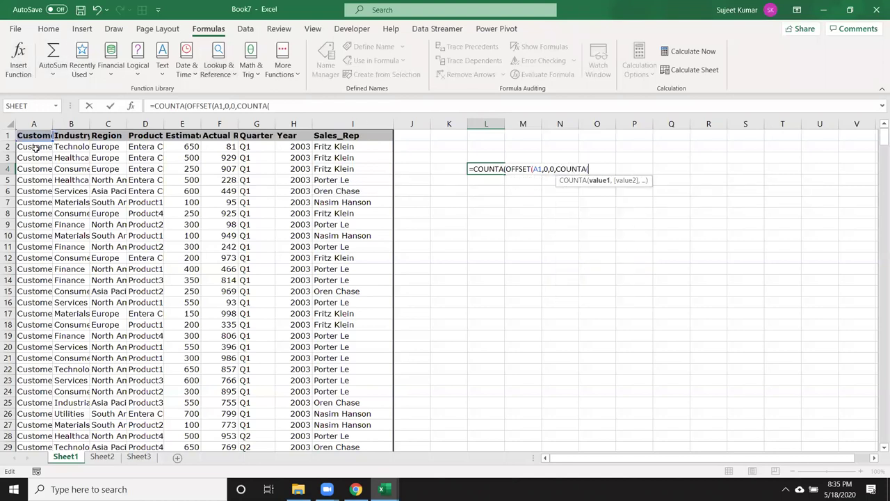
pyautogui.click(32, 123)
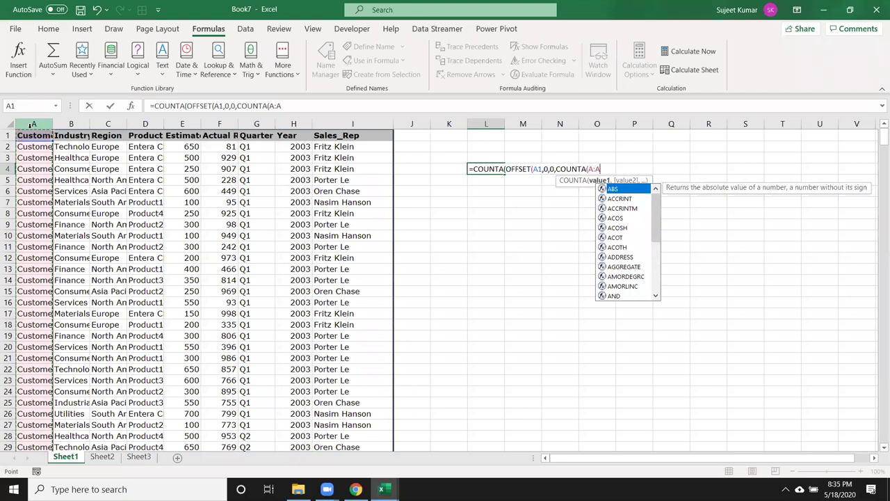
pyautogui.write('),')
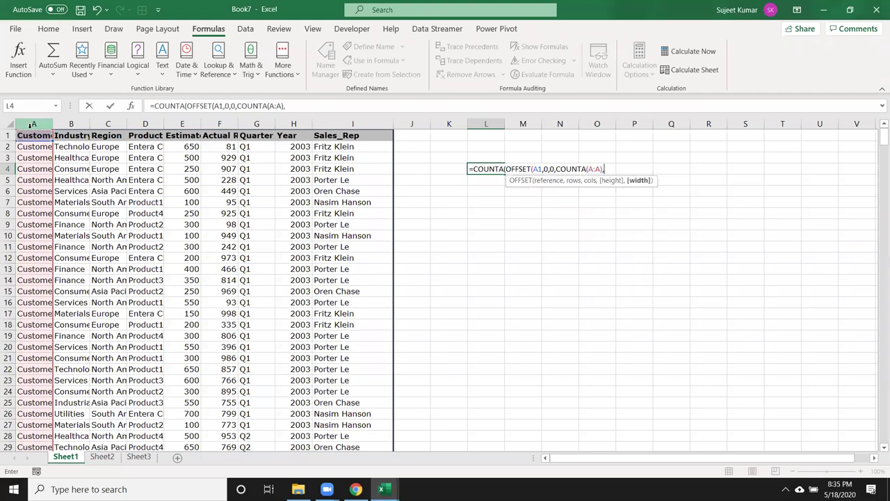
pyautogui.write('co')
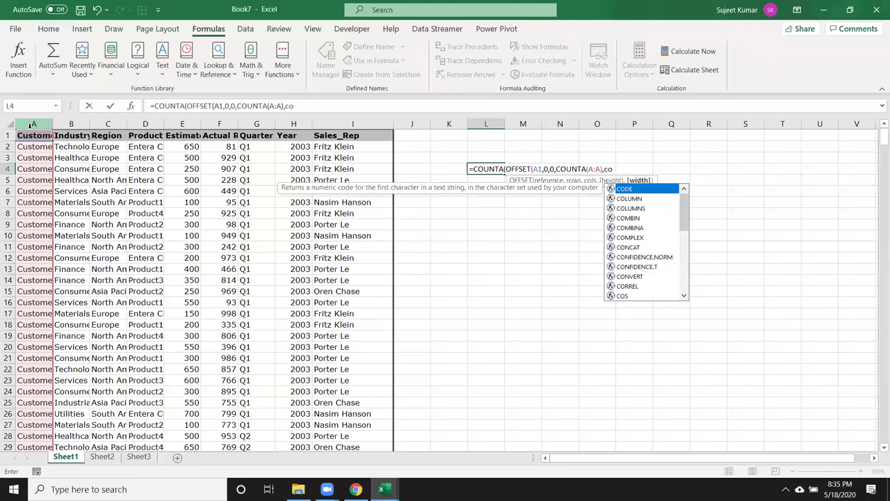
pyautogui.write('u')
pyautogui.press('Down')
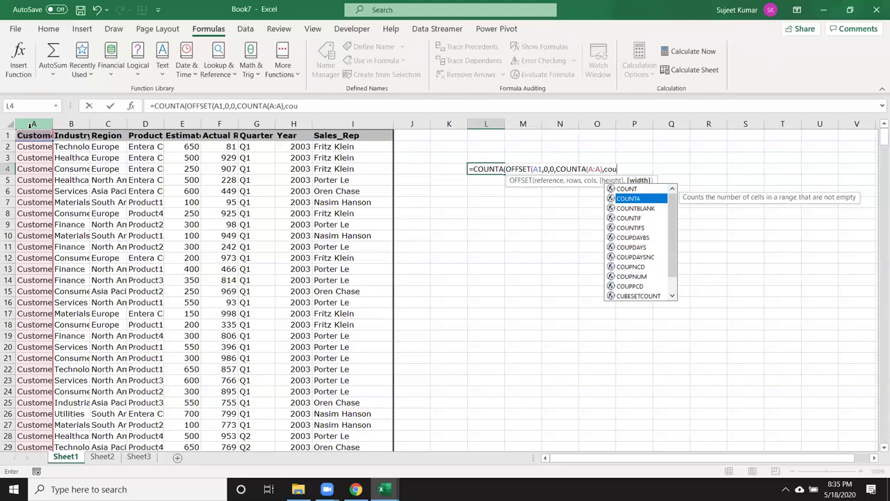
pyautogui.press('Tab')
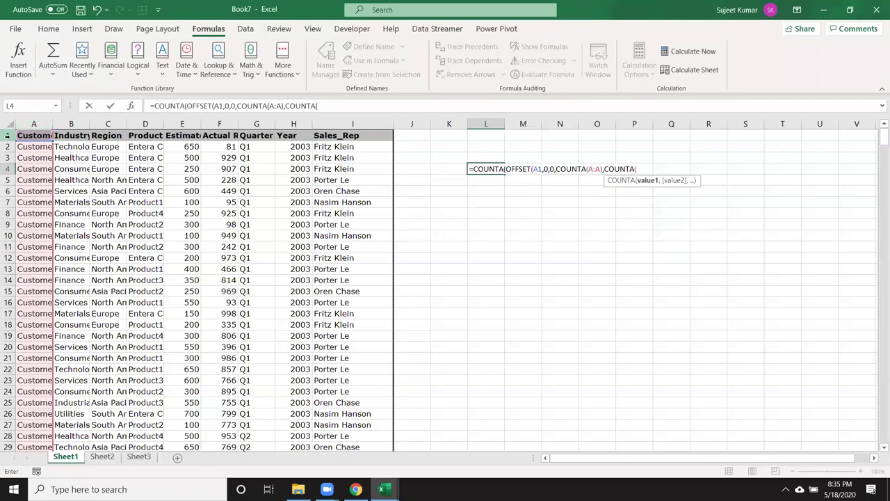
pyautogui.click(7, 135)
pyautogui.write(')')
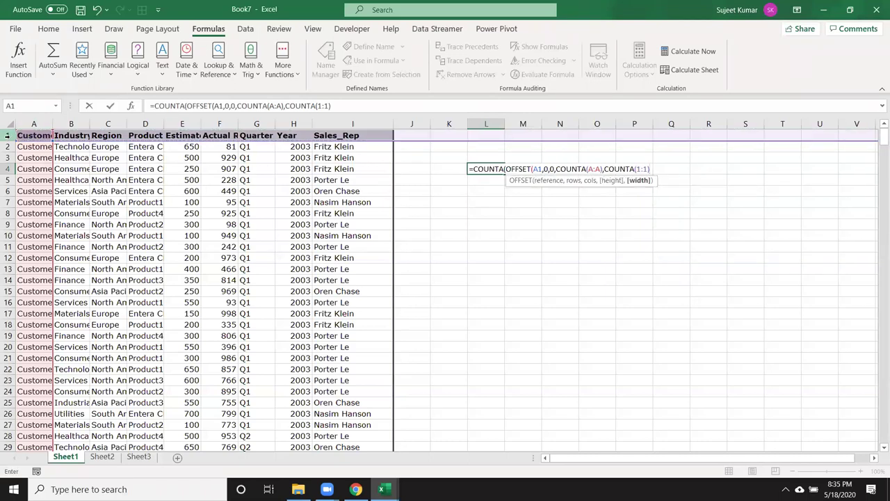
pyautogui.press('Return')
pyautogui.press('Return')
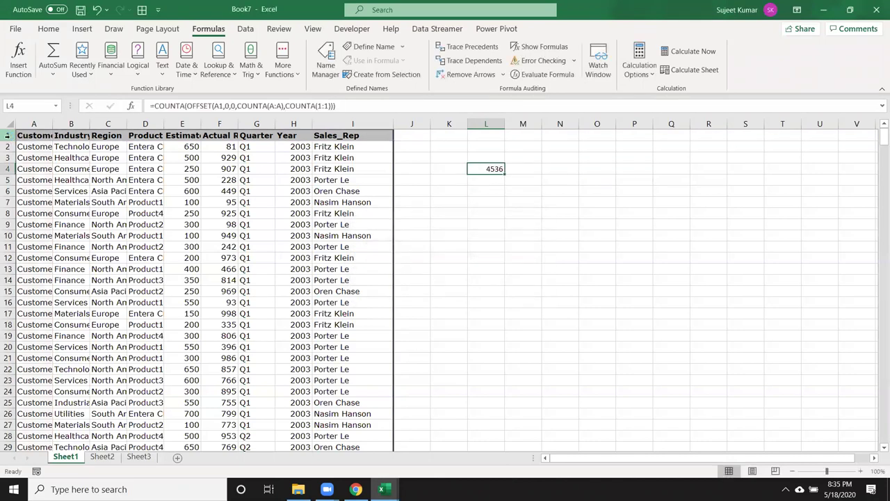
# Evaluate L4: COUNTA(A:A)=504, COUNTA(1:1)=9, OFFSET to $A$1:$I$504, result 4536.
pyautogui.click(537, 75)
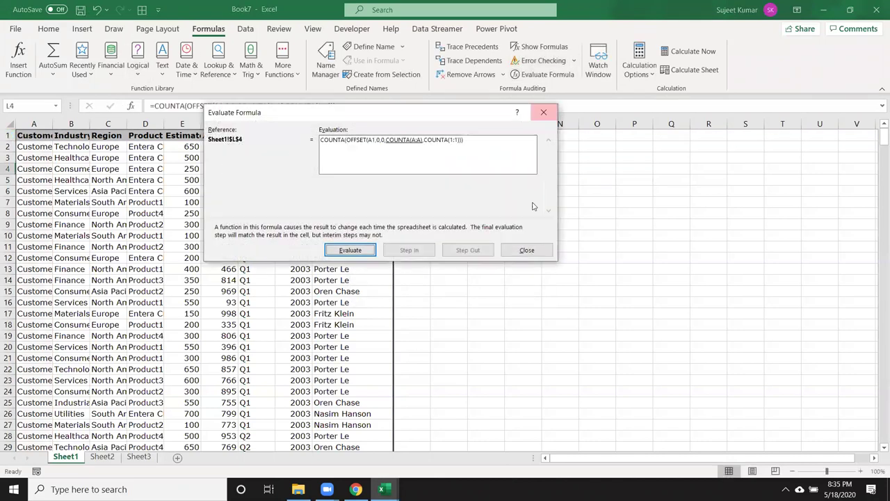
pyautogui.click(333, 252)
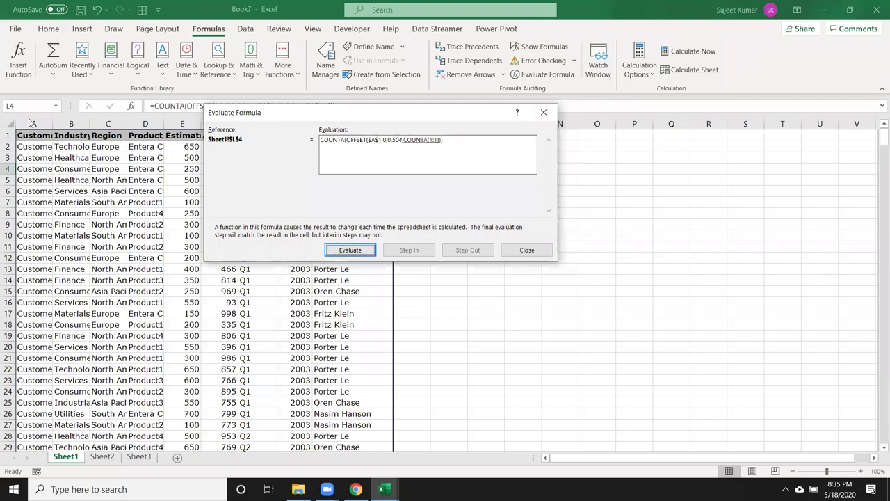
pyautogui.click(360, 253)
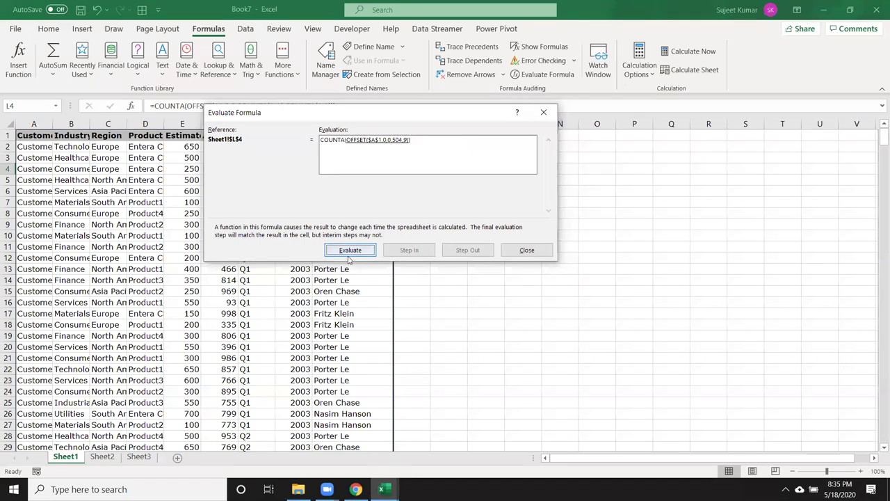
pyautogui.click(349, 254)
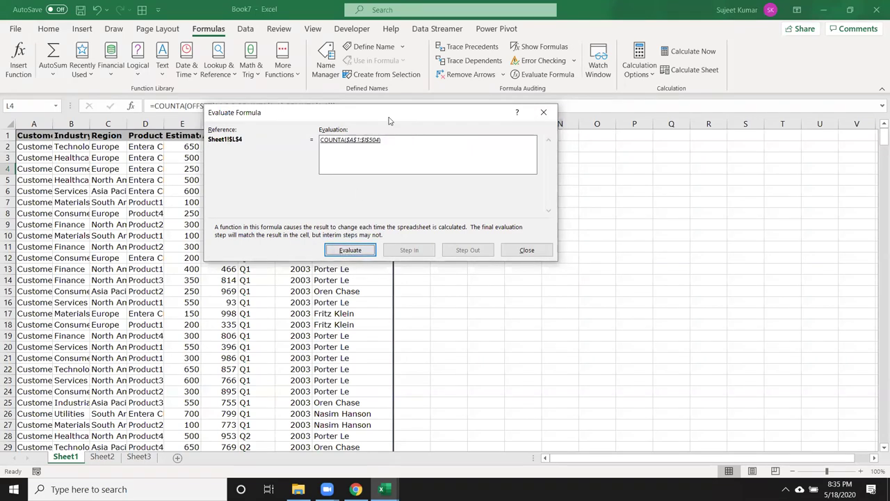
pyautogui.moveTo(392, 121); pyautogui.dragTo(535, 211)
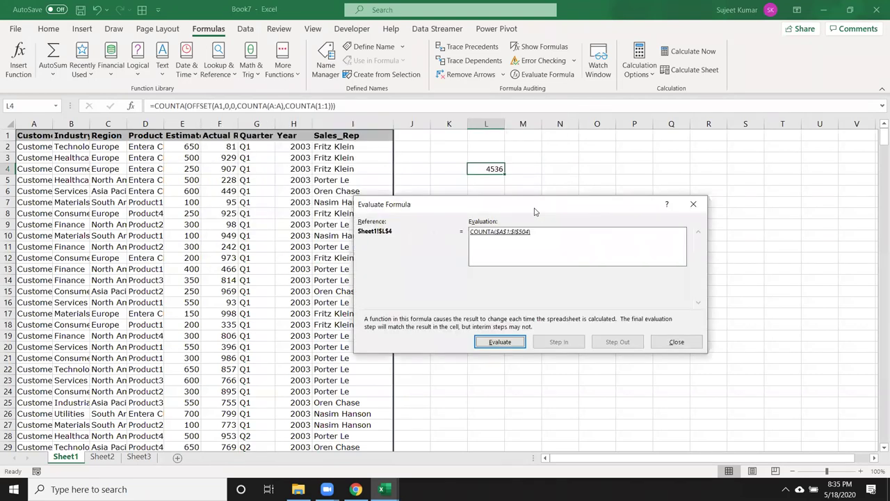
pyautogui.click(521, 341)
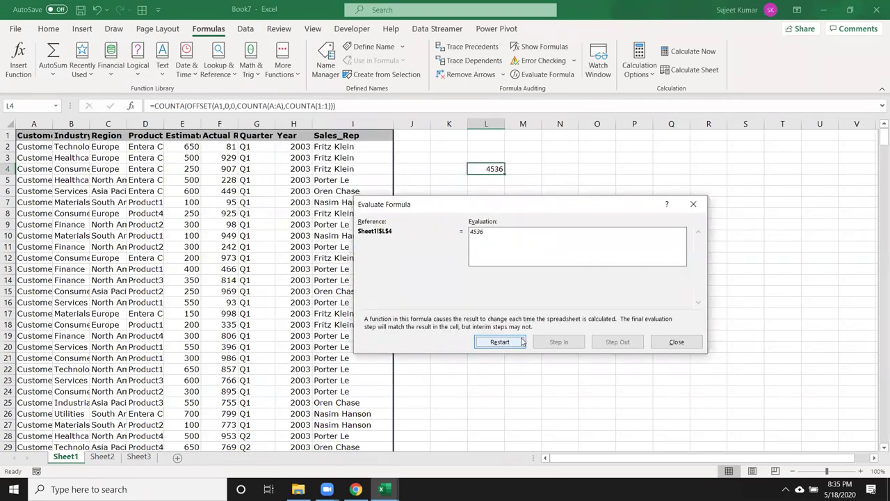
pyautogui.click(675, 342)
# Copy the Sales_Rep column into column J and select L4 to see its updated count.
pyautogui.click(378, 119)
pyautogui.moveTo(378, 119); pyautogui.dragTo(411, 121)
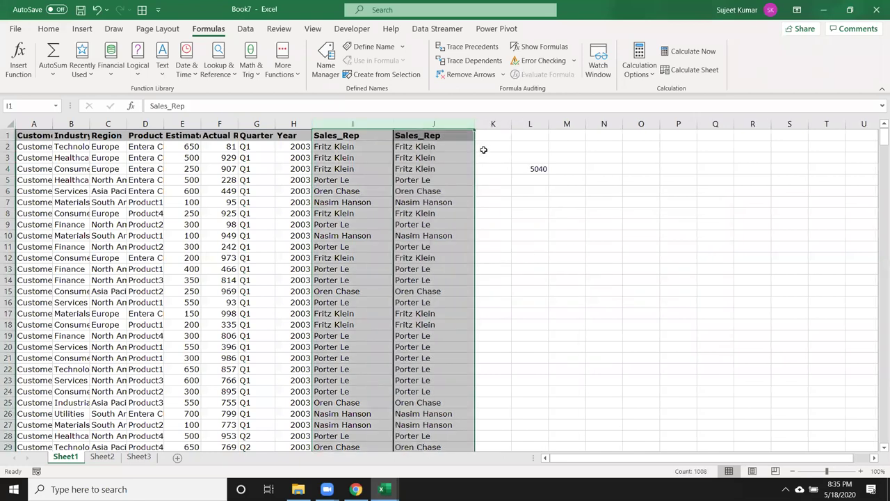
pyautogui.click(536, 169)
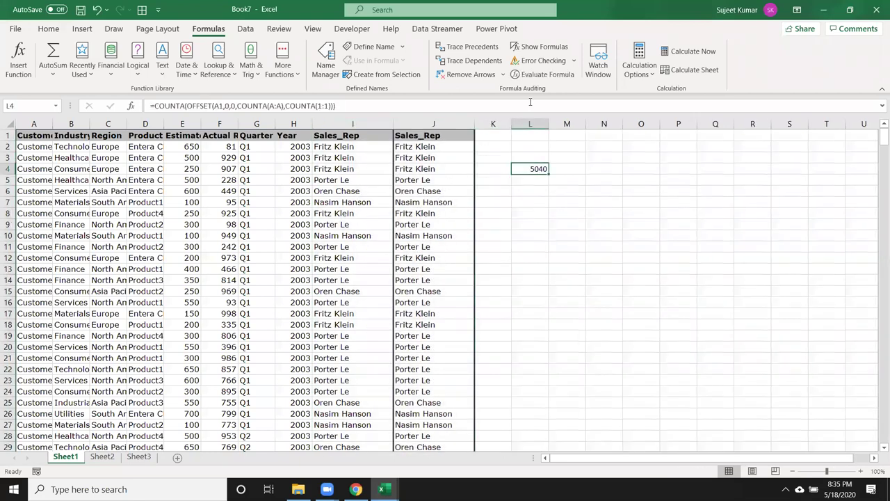
# Step through L4's evaluation: 504 rows, 10 columns, the OFFSET range resolving to $A$1:$J$504.
pyautogui.click(542, 74)
pyautogui.click(513, 342)
pyautogui.click(510, 341)
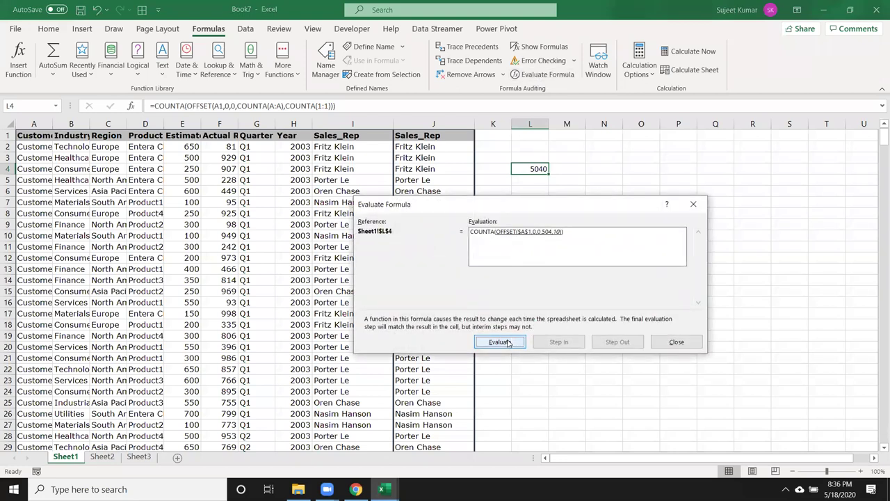
pyautogui.click(506, 343)
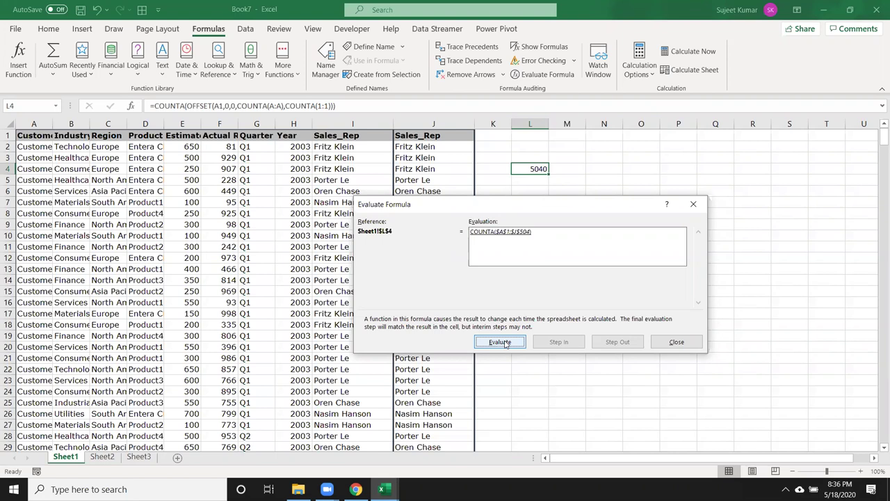
pyautogui.click(684, 340)
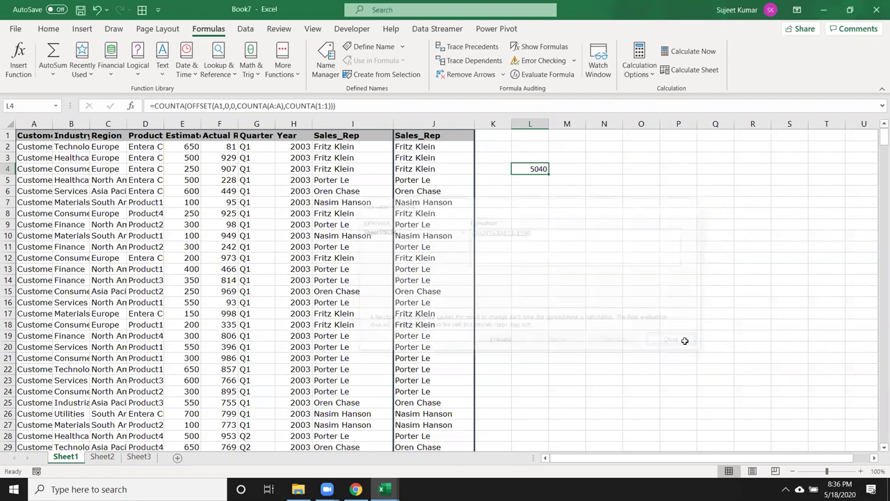
# Make L4's references absolute: $A$1, $A:$A and $1:$1.
pyautogui.doubleClick(529, 170)
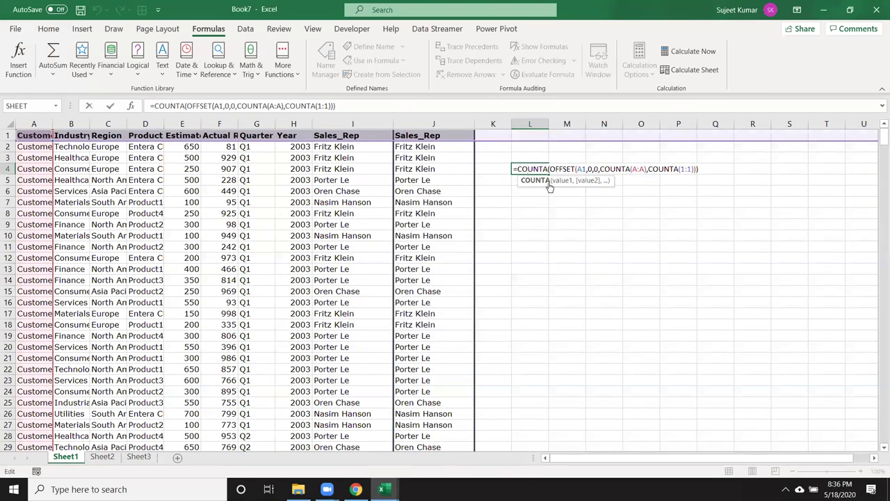
pyautogui.click(579, 169)
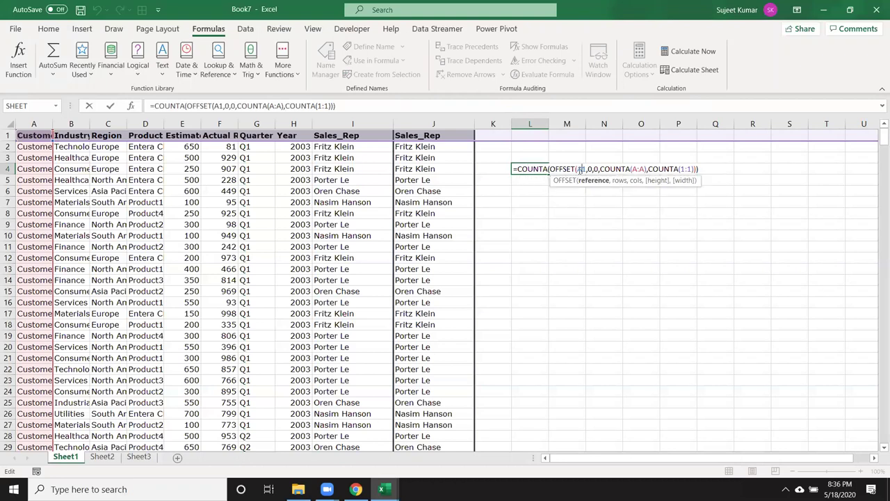
pyautogui.press('F4')
pyautogui.click(643, 169)
pyautogui.press('F4')
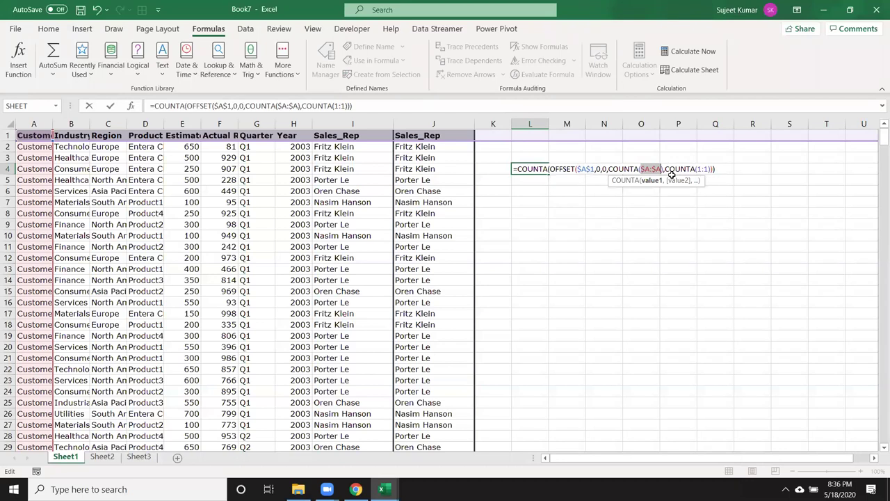
pyautogui.click(700, 169)
pyautogui.press('F4')
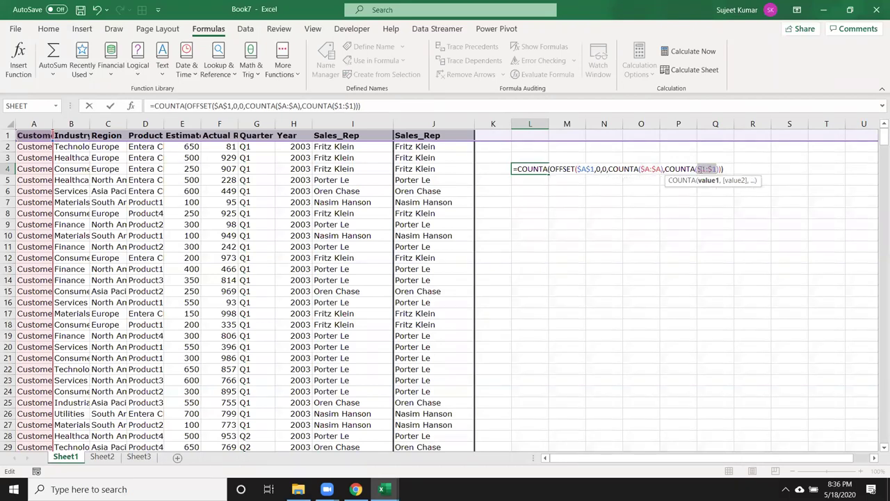
pyautogui.press('Return')
# Copy the OFFSET expression from L4's formula for reuse.
pyautogui.press('Up')
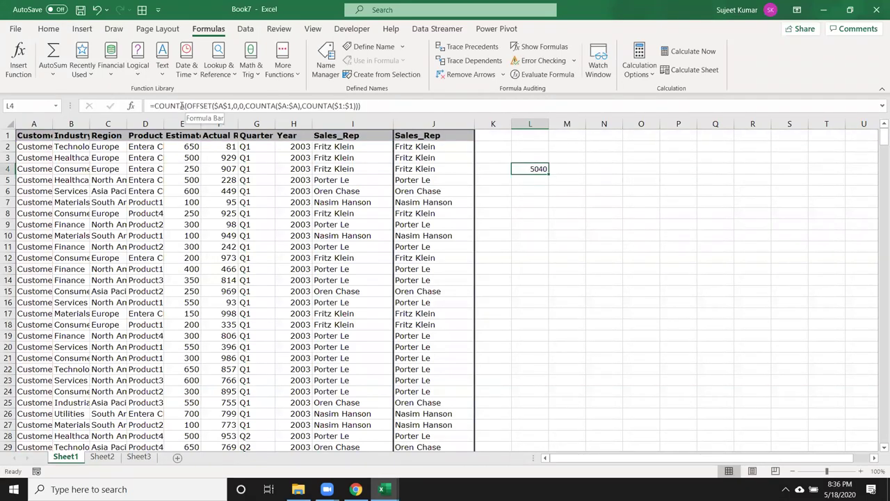
pyautogui.moveTo(187, 105); pyautogui.dragTo(359, 106)
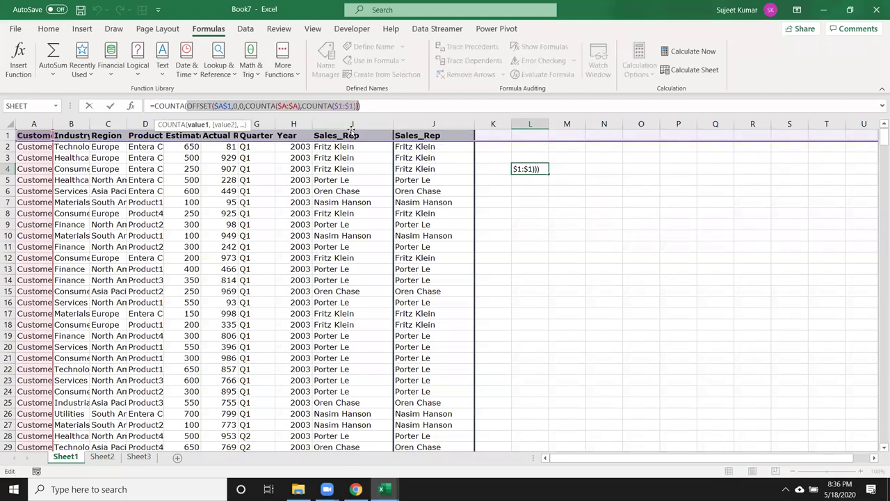
pyautogui.press('Escape')
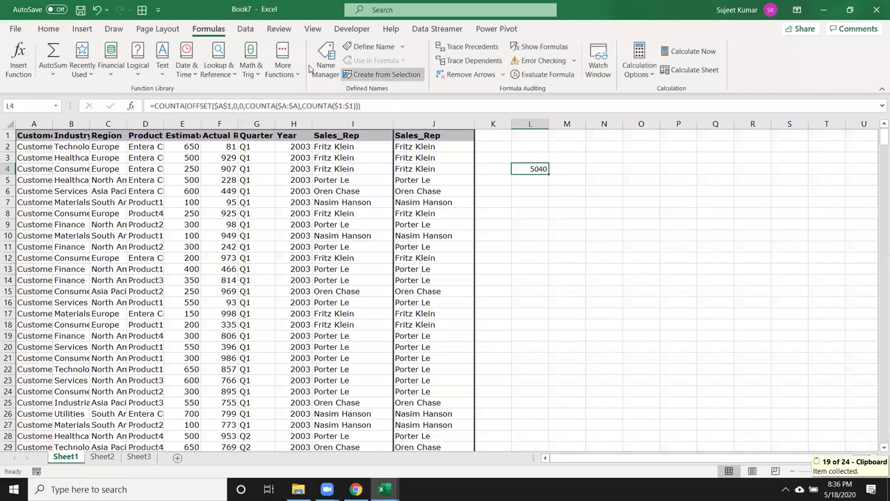
# Define the name PData, with the pasted OFFSET formula as its Refers to.
pyautogui.click(359, 48)
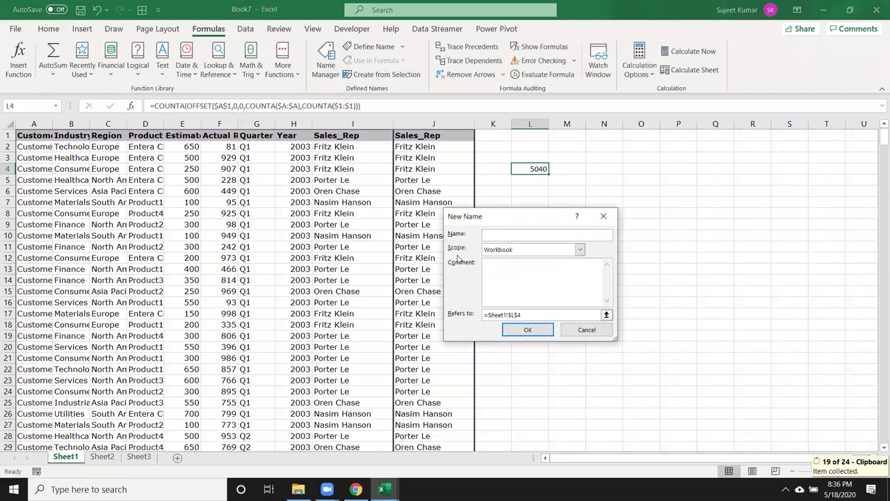
pyautogui.write('DA')
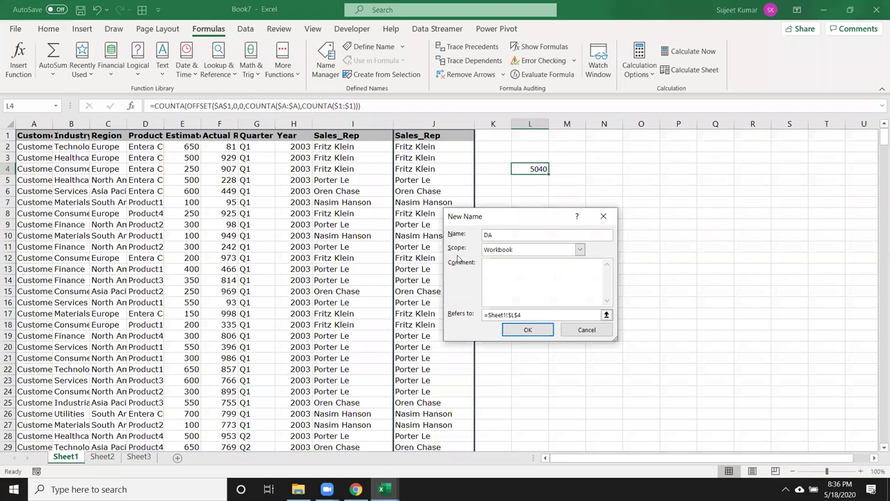
pyautogui.press('BackSpace')
pyautogui.press('BackSpace')
pyautogui.write('PData')
pyautogui.click(541, 314)
pyautogui.write('=')
pyautogui.hotkey('ctrl', 'v')
pyautogui.click(533, 330)
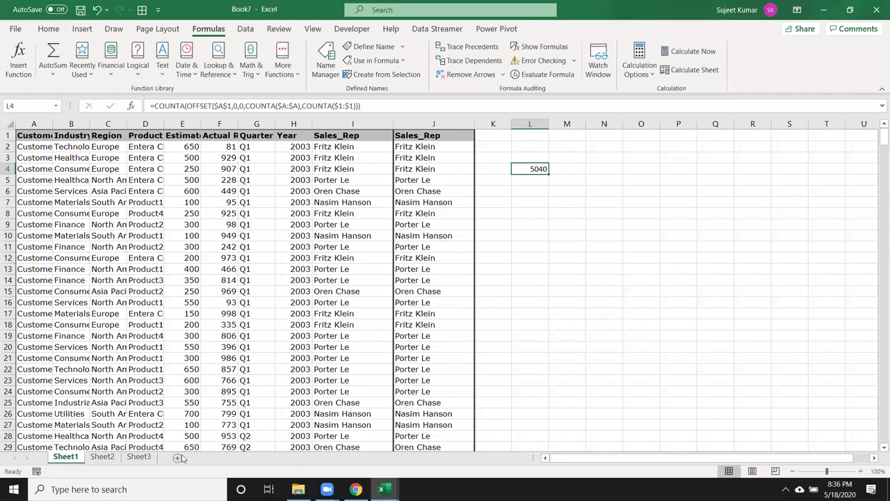
# Insert a PivotTable on Sheet3 with PData as its Table/Range, then return to Sheet1.
pyautogui.click(138, 460)
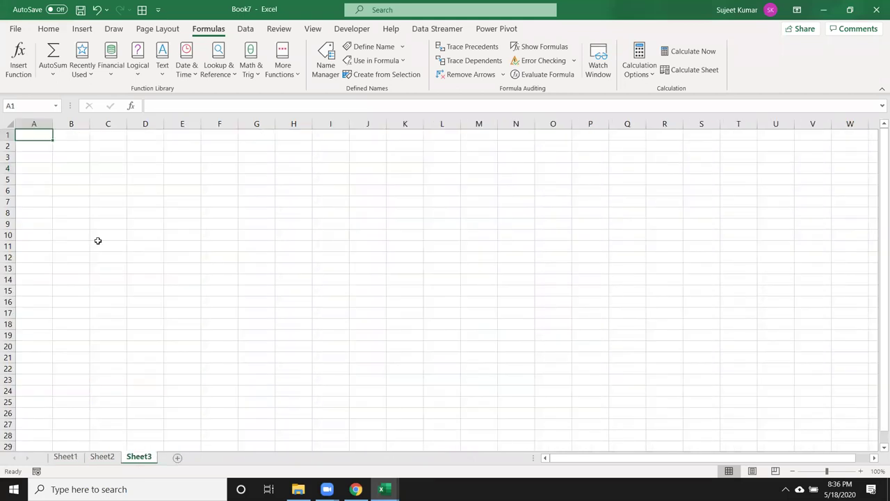
pyautogui.click(48, 29)
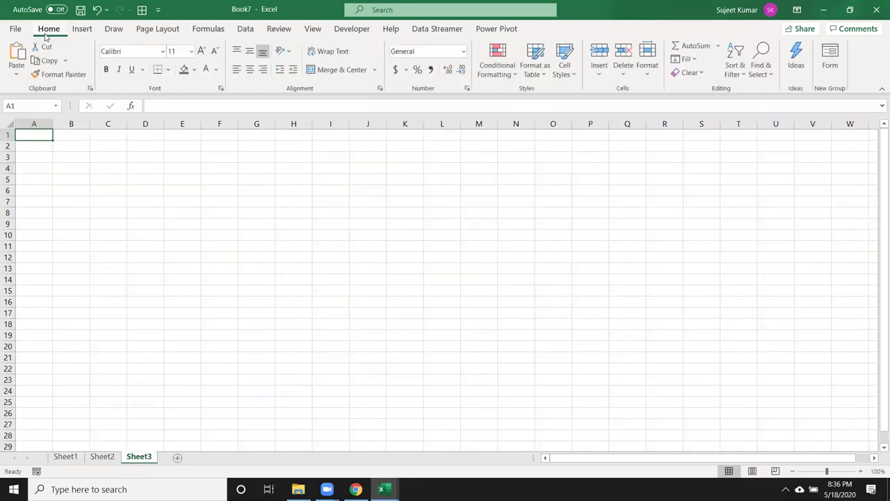
pyautogui.click(87, 30)
pyautogui.click(30, 62)
pyautogui.write('PData')
pyautogui.click(566, 363)
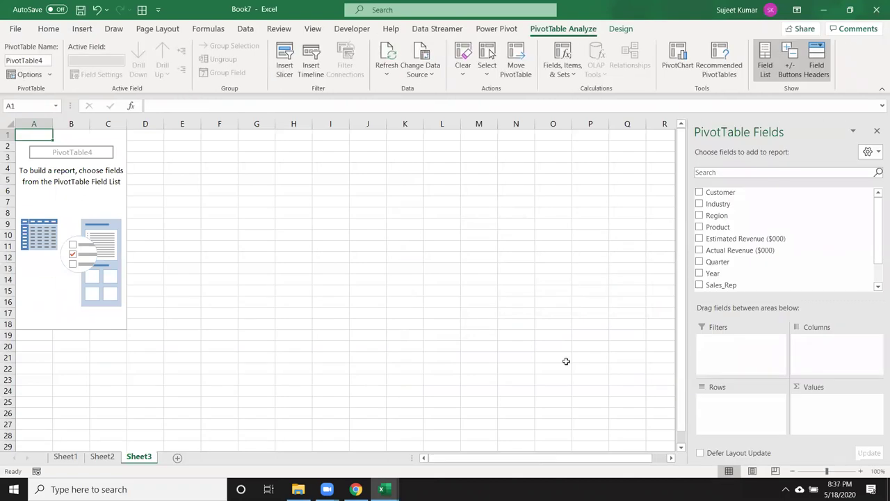
pyautogui.click(68, 457)
# Clear L4, add a Month header in K1, put Jan in K2, and fill the months down.
pyautogui.press('Delete')
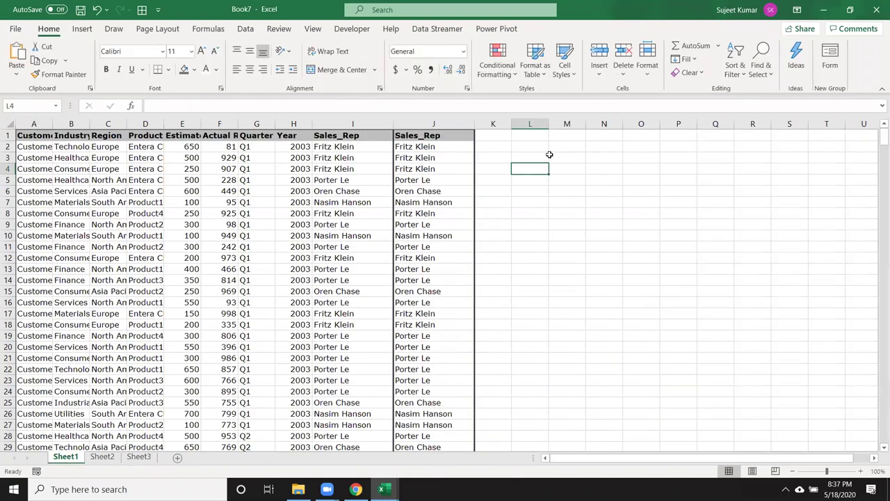
pyautogui.press('Left')
pyautogui.click(488, 143)
pyautogui.click(492, 136)
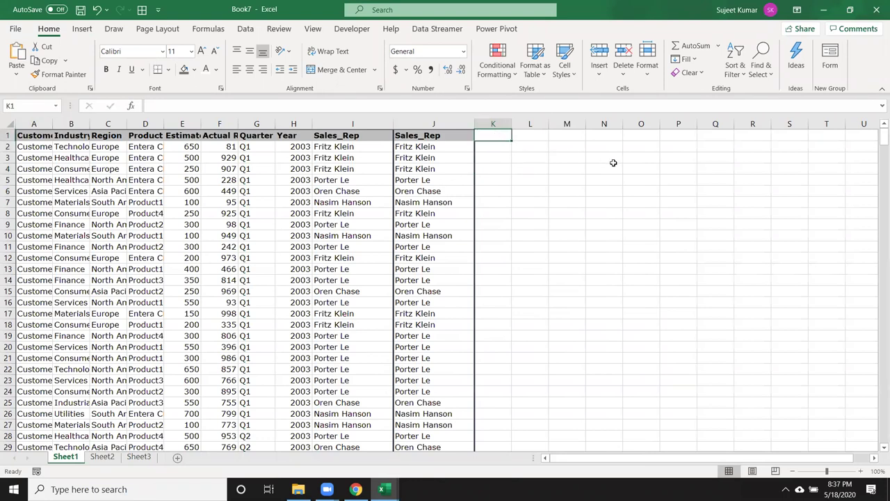
pyautogui.write('Mont')
pyautogui.press('BackSpace')
pyautogui.write('th')
pyautogui.press('Return')
pyautogui.write('Jan')
pyautogui.press('Return')
pyautogui.click(499, 148)
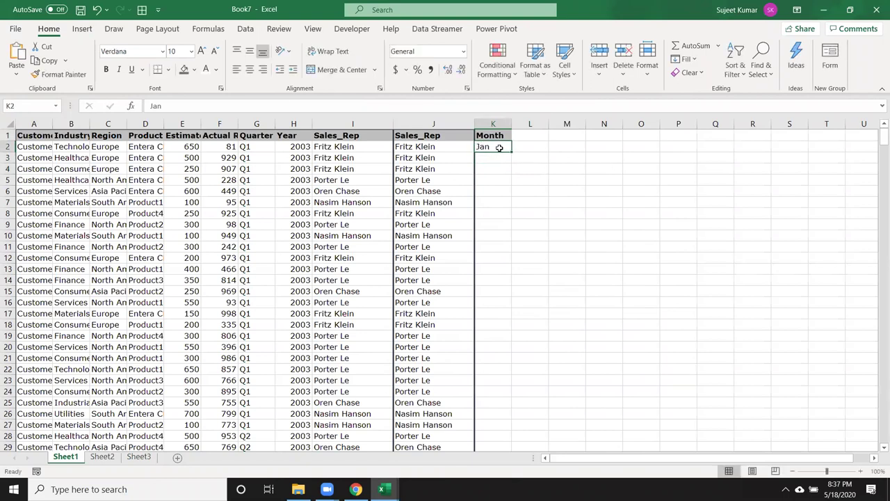
pyautogui.doubleClick(511, 152)
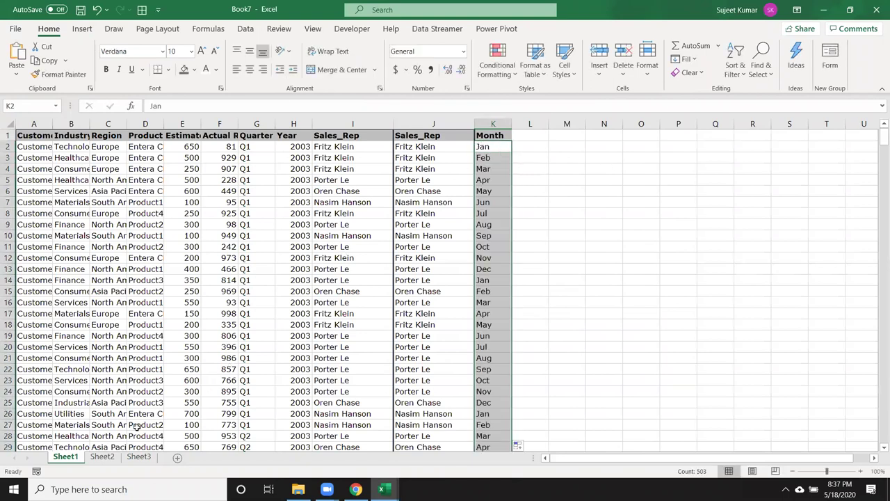
# Refresh the PivotTable on Sheet3 so the new Month field appears.
pyautogui.click(102, 457)
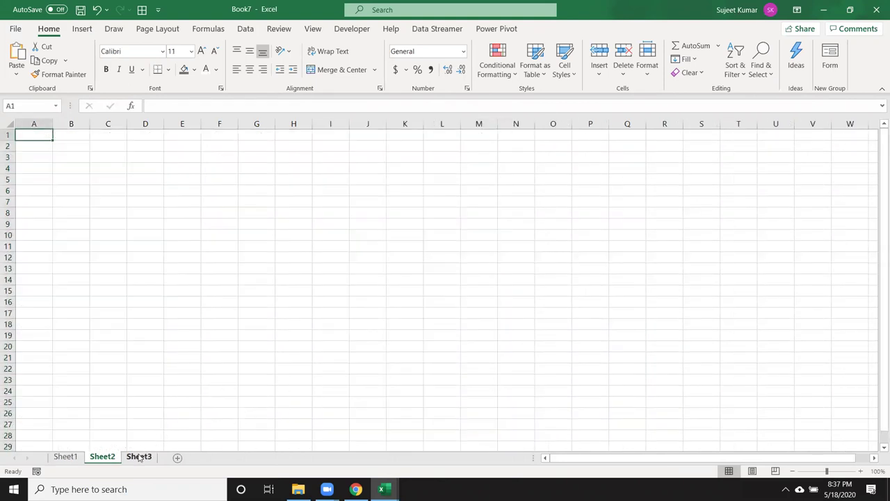
pyautogui.click(139, 457)
pyautogui.scroll(-1, 877, 247)
pyautogui.scroll(1, 877, 247)
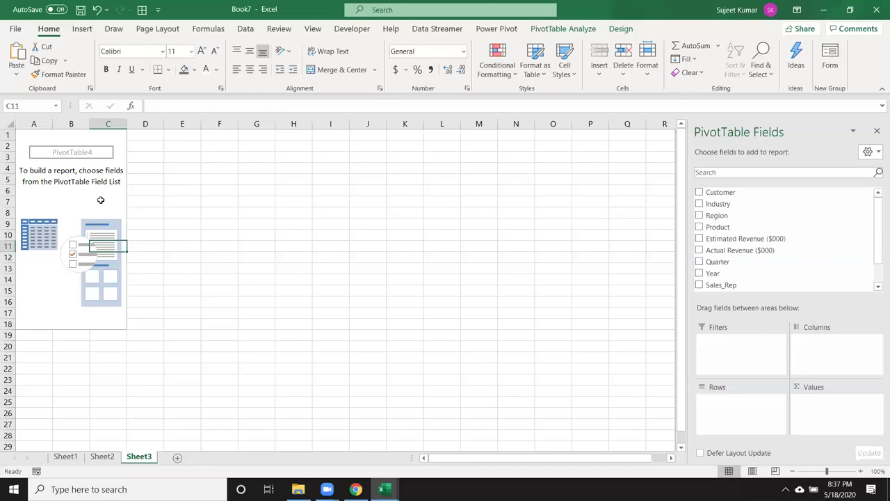
pyautogui.rightClick(70, 199)
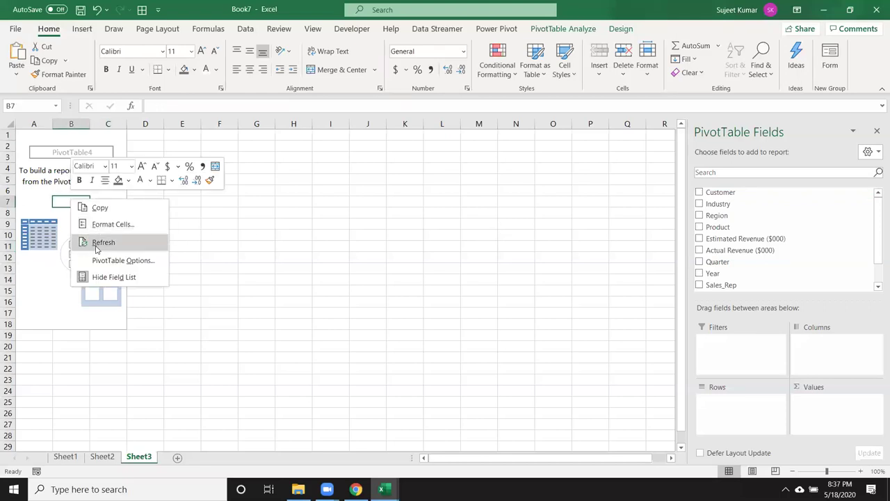
pyautogui.click(98, 244)
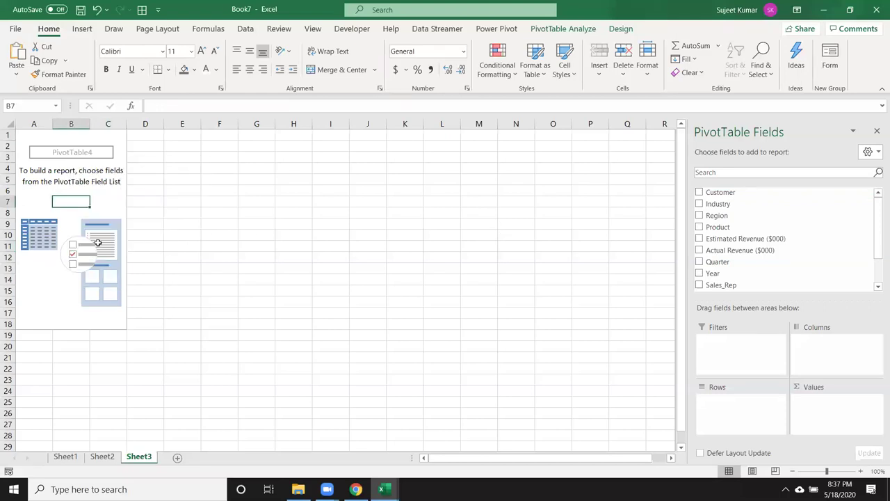
pyautogui.scroll(-2, 877, 278)
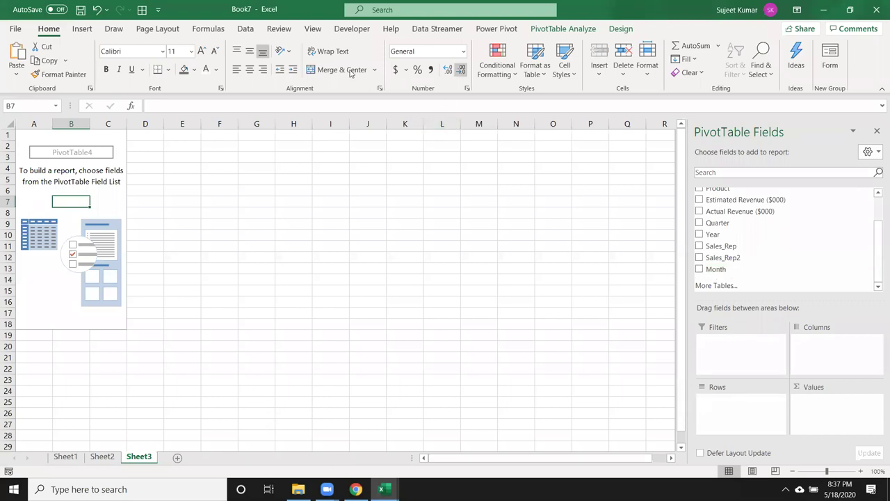
# Review PData's OFFSET definition in Name Manager, then close it.
pyautogui.click(245, 29)
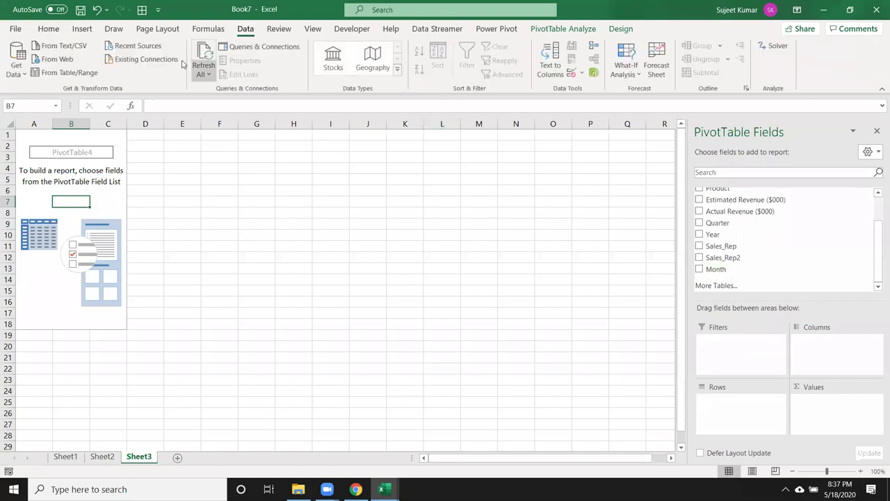
pyautogui.click(48, 29)
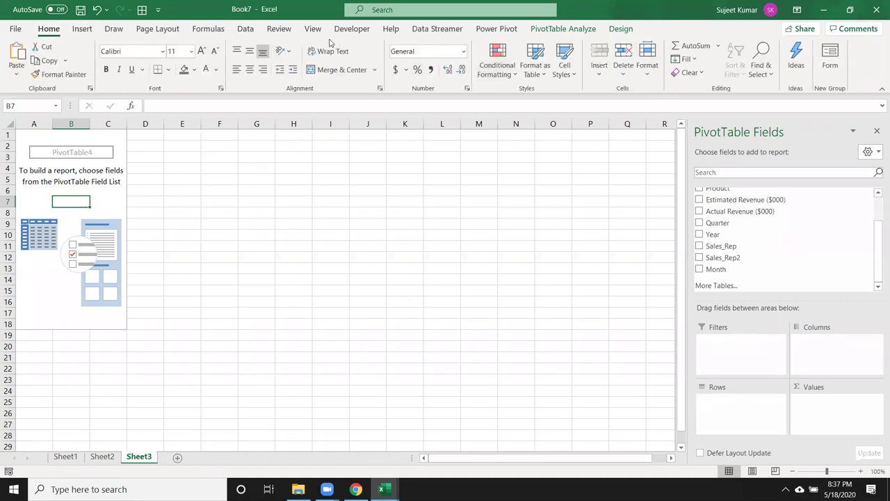
pyautogui.click(208, 29)
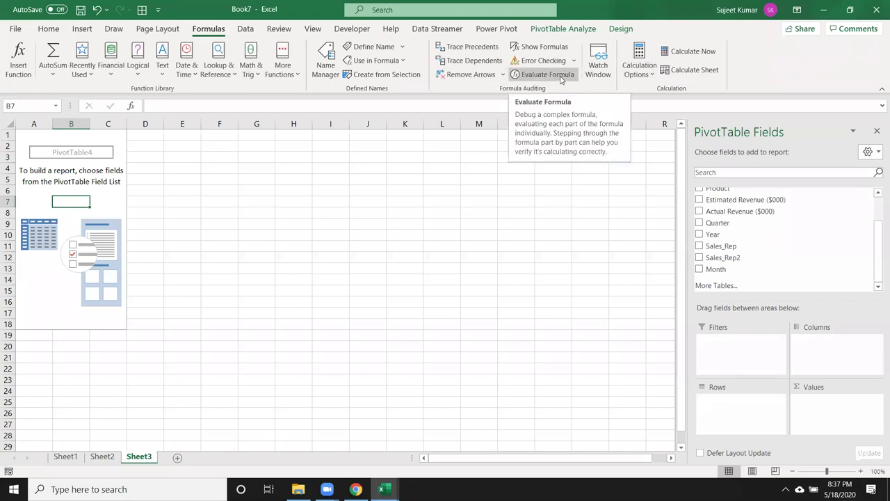
pyautogui.click(325, 70)
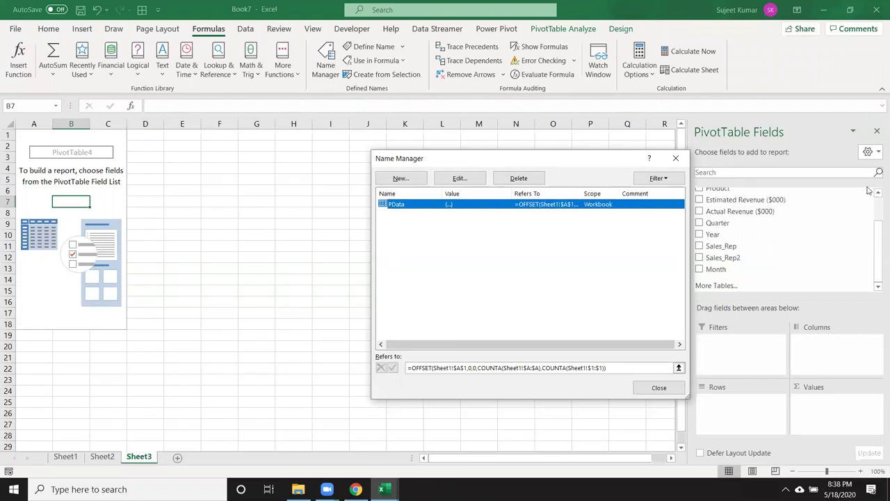
pyautogui.click(675, 158)
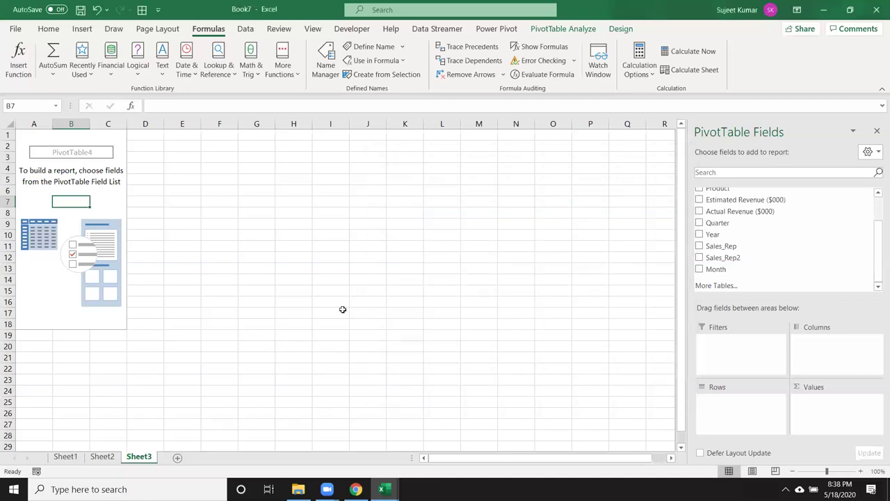
# Add Sheet4, then insert a Loan Amortization sheet from the Spreadsheet Solutions templates.
pyautogui.click(176, 459)
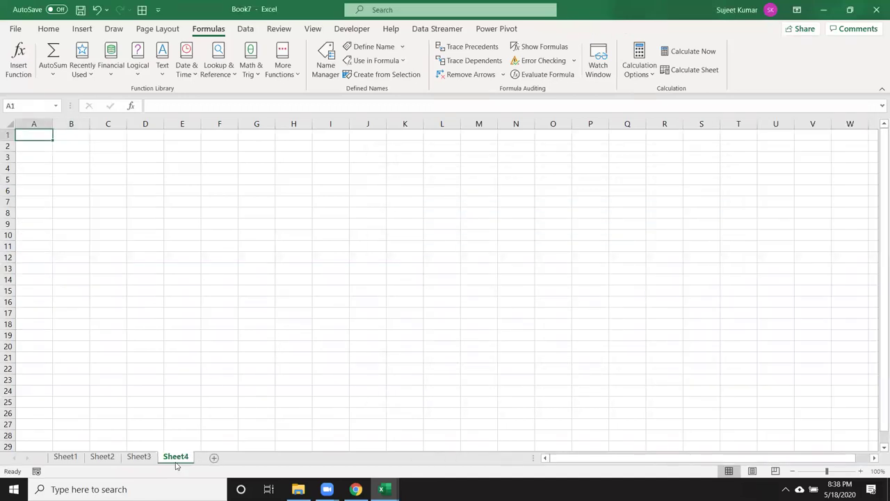
pyautogui.rightClick(179, 462)
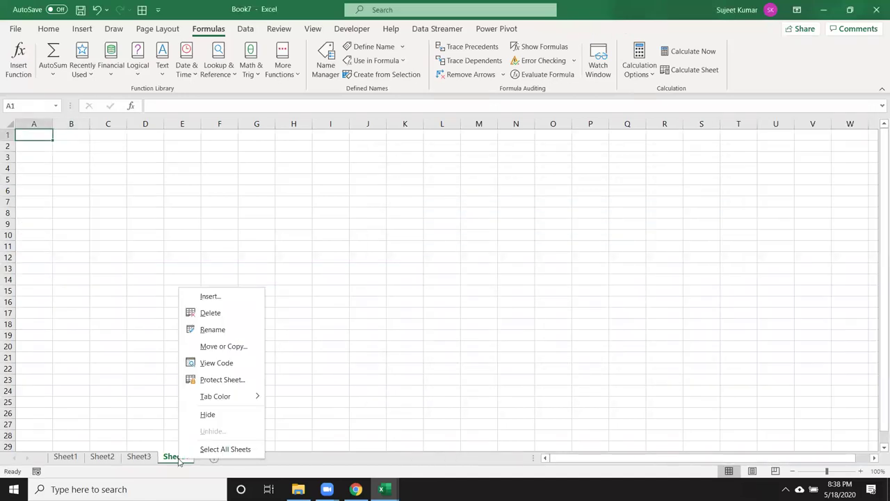
pyautogui.click(202, 298)
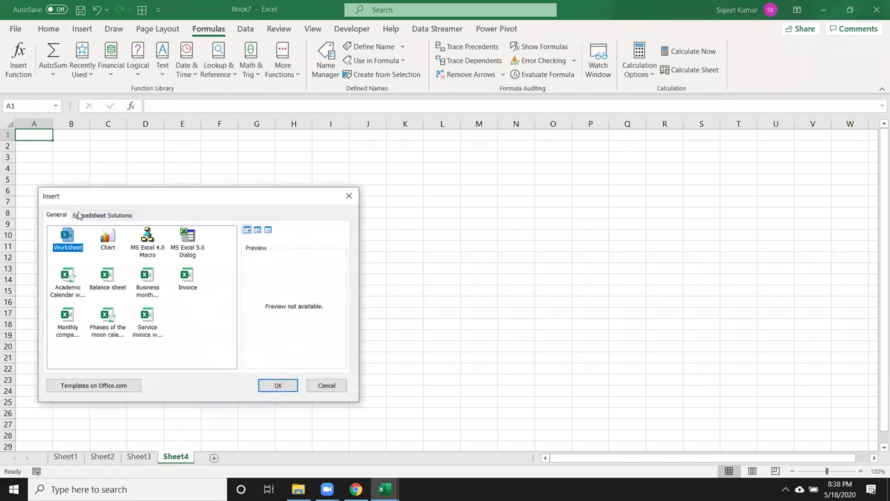
pyautogui.click(83, 217)
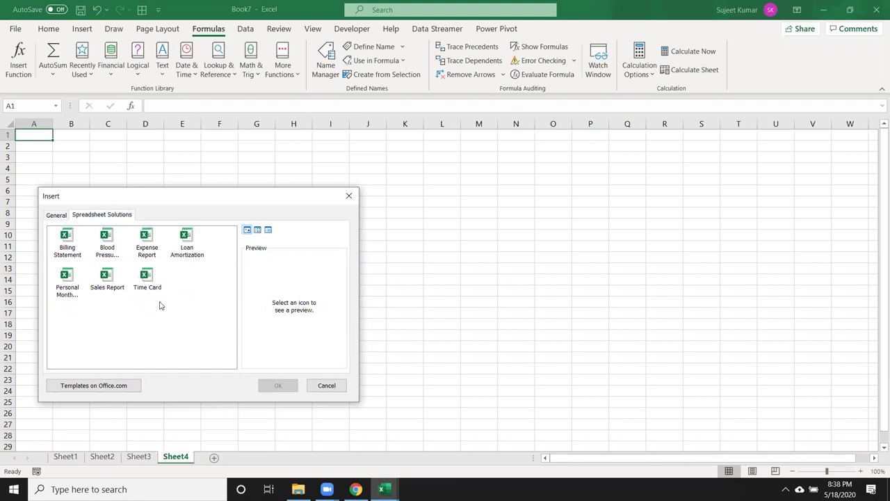
pyautogui.click(187, 255)
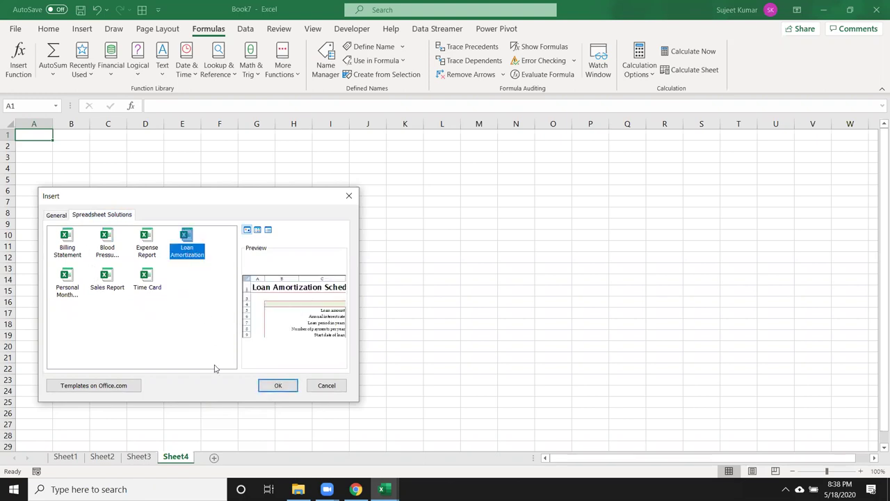
pyautogui.click(292, 387)
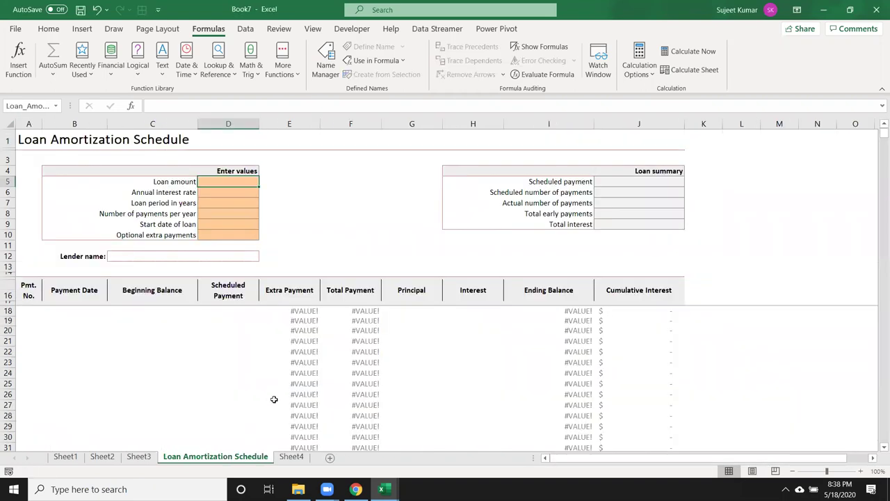
# Enter loan amount 50000, 8% interest, 3 years, 12 payments per year, and today's start date.
pyautogui.scroll(-1, 302, 376)
pyautogui.scroll(1, 302, 375)
pyautogui.write('50000')
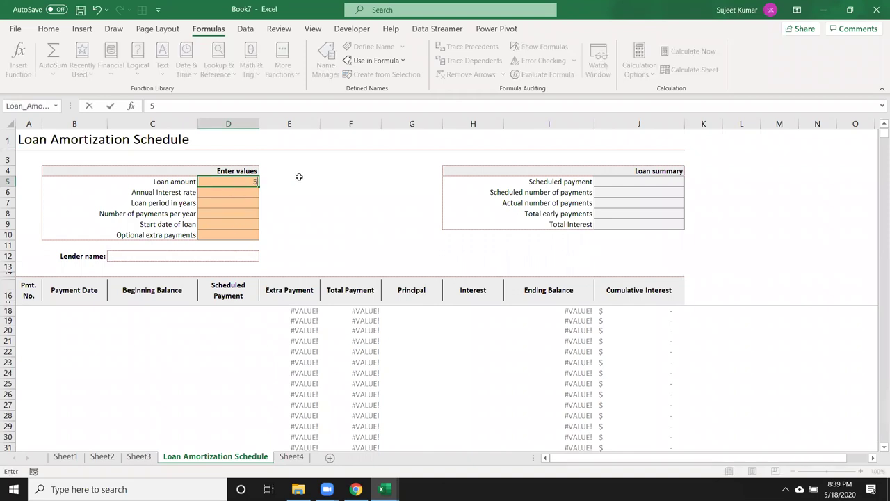
pyautogui.press('Return')
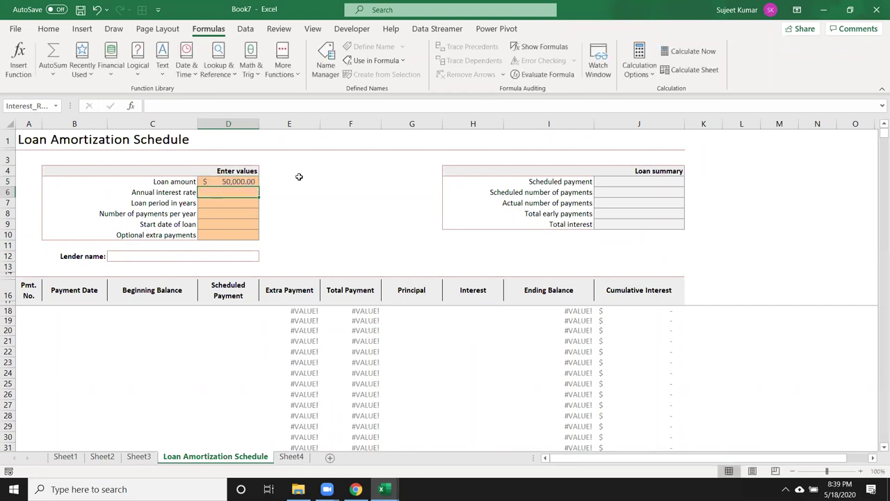
pyautogui.write('8')
pyautogui.press('Return')
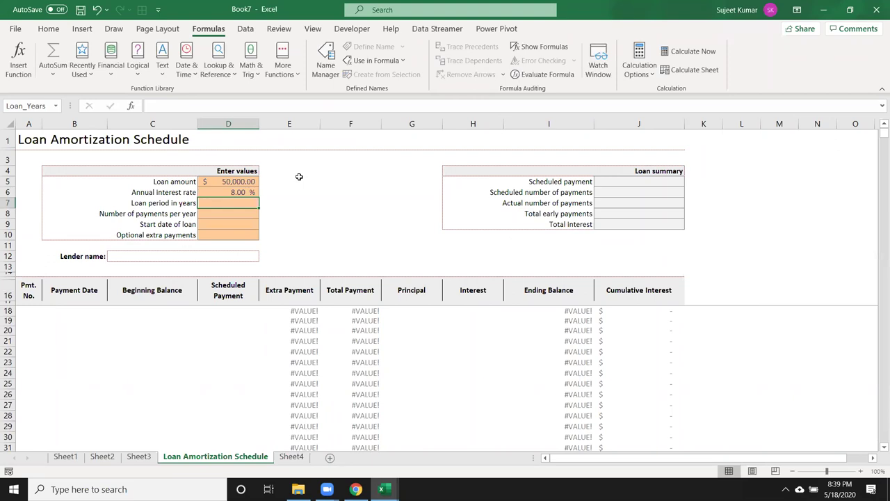
pyautogui.write('3')
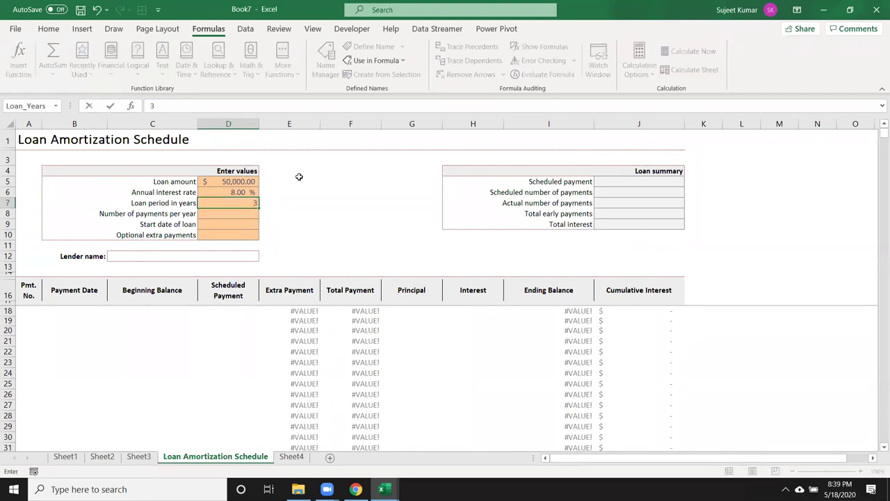
pyautogui.press('Return')
pyautogui.write('12')
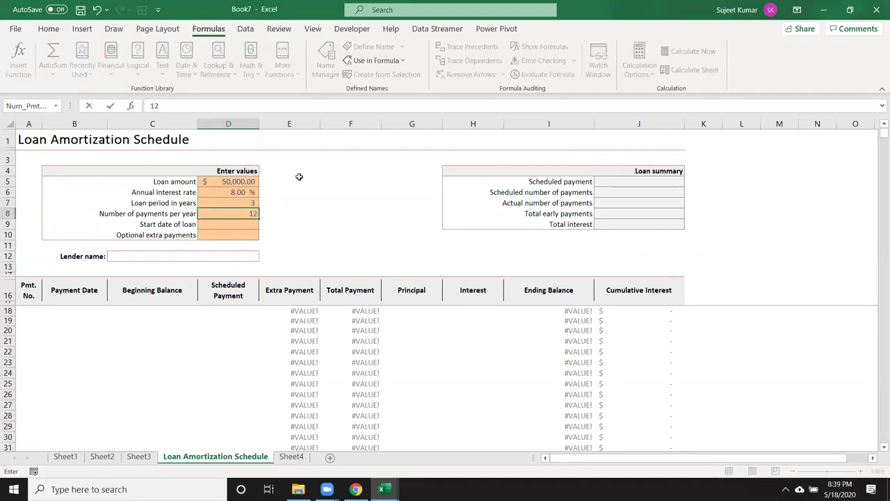
pyautogui.press('Return')
pyautogui.hotkey('ctrl', ';')
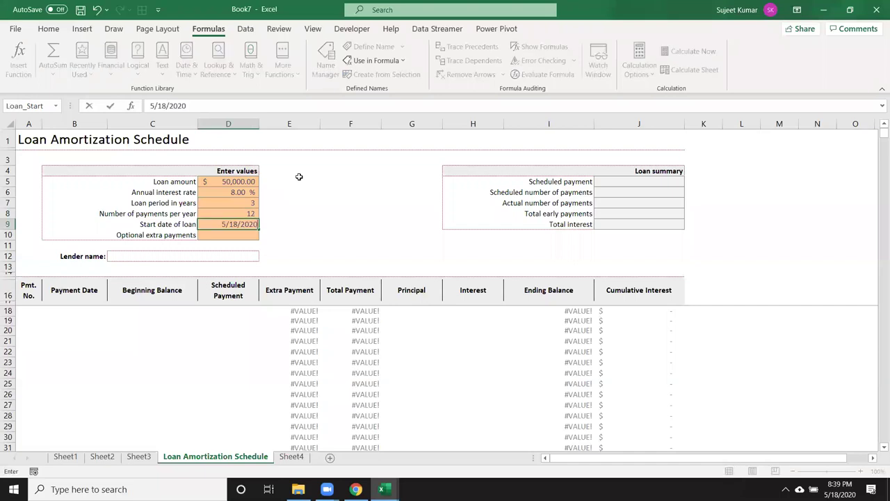
pyautogui.press('Return')
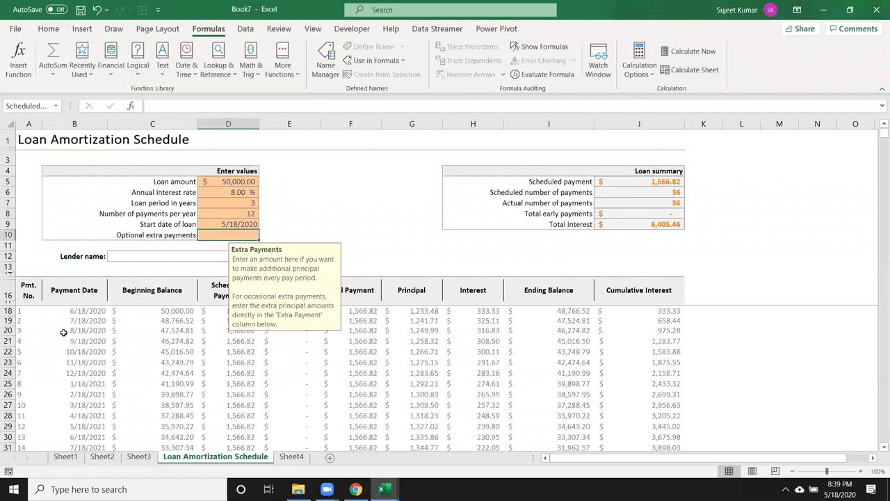
# Unprotect the loan schedule sheet and dismiss the Extra Payments tip.
pyautogui.scroll(-1, 64, 333)
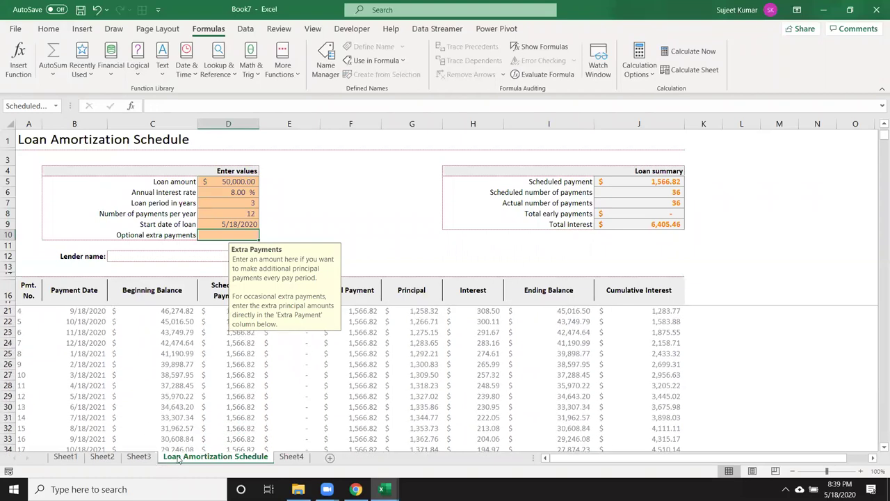
pyautogui.rightClick(180, 460)
pyautogui.click(217, 377)
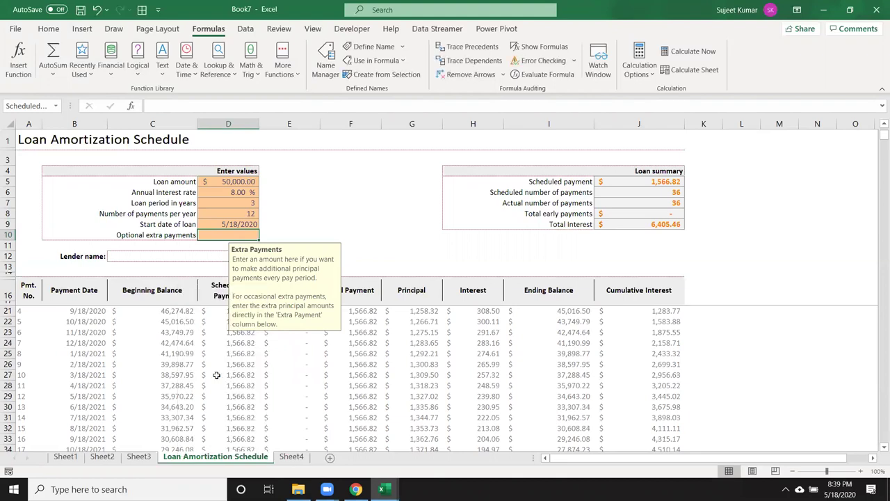
pyautogui.scroll(-3, 220, 377)
pyautogui.scroll(-2, 220, 379)
pyautogui.scroll(-2, 221, 382)
pyautogui.scroll(3, 221, 381)
pyautogui.scroll(3, 225, 383)
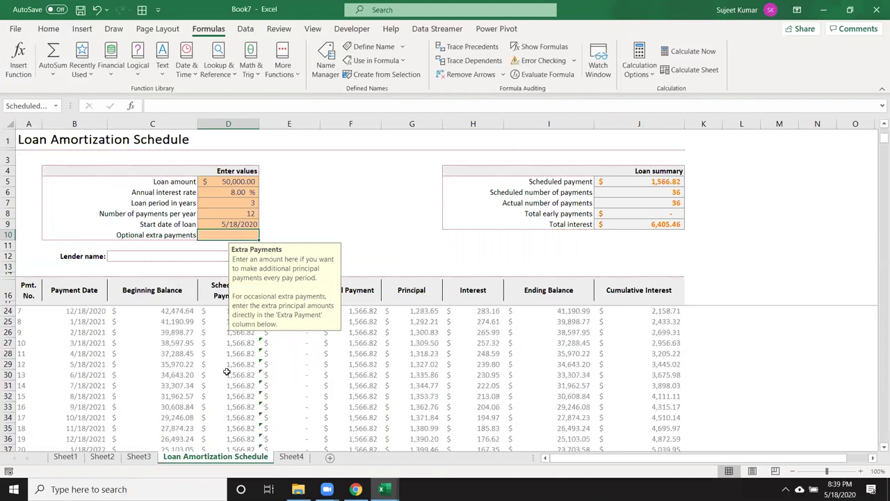
pyautogui.click(299, 224)
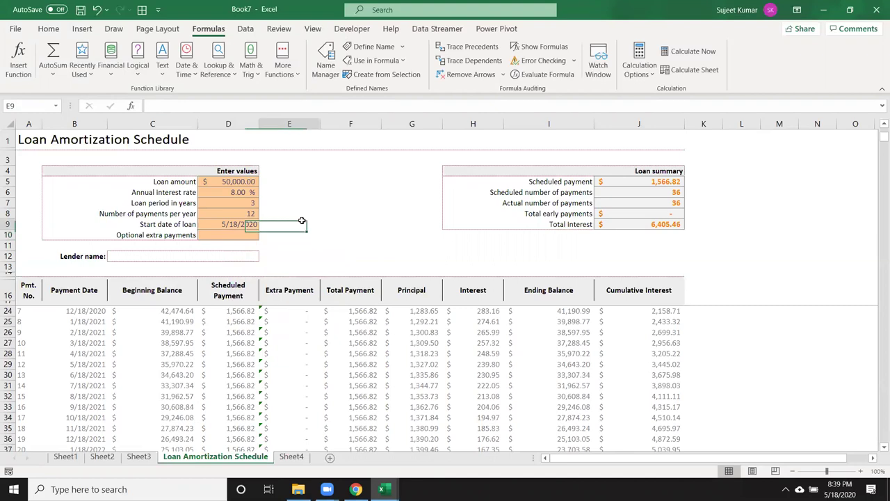
# Check the loan input cells' defined names and D27's formula, then open Name Manager.
pyautogui.click(241, 180)
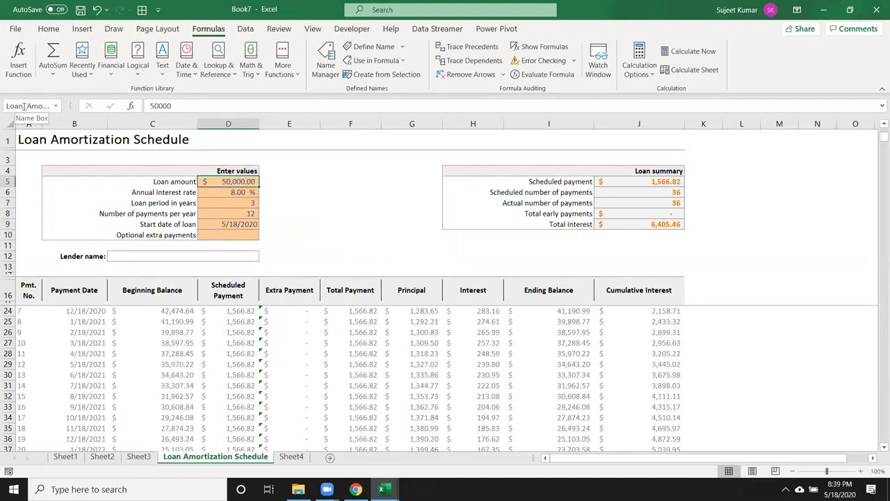
pyautogui.click(249, 193)
pyautogui.click(212, 204)
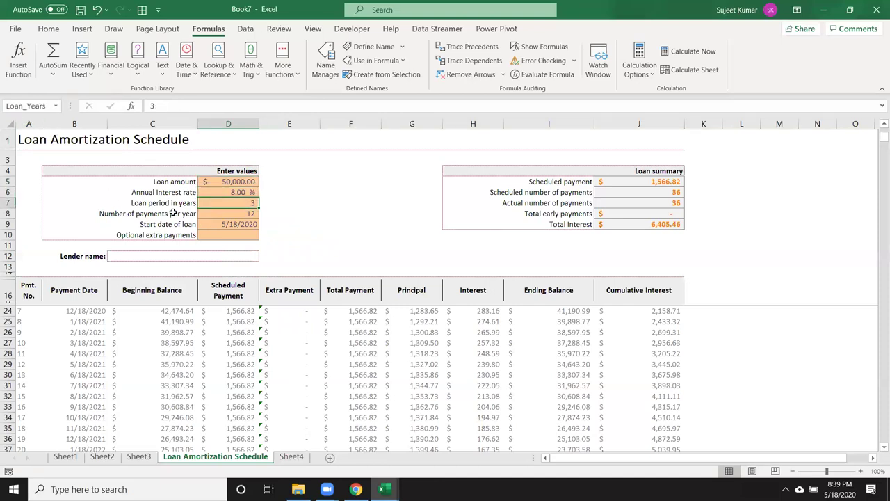
pyautogui.click(209, 212)
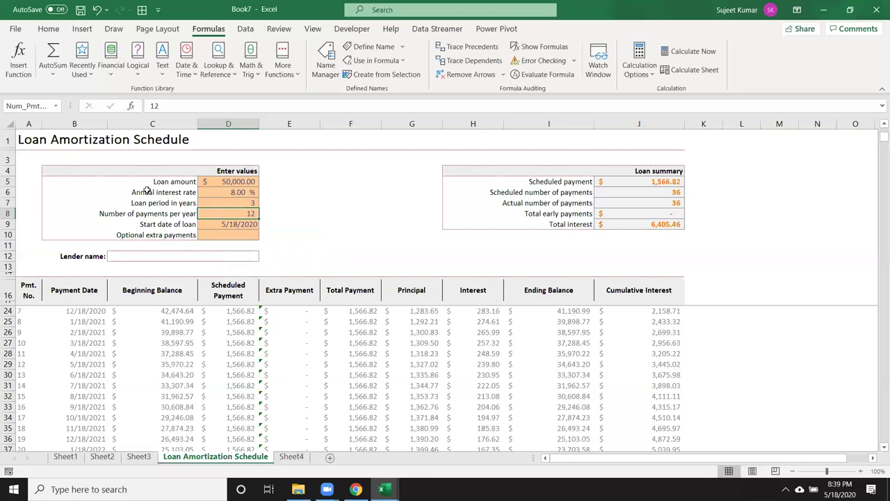
pyautogui.click(205, 226)
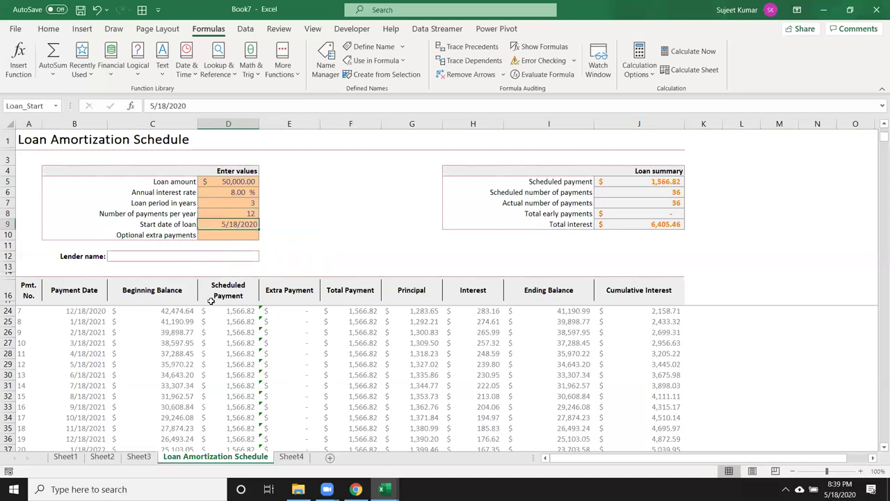
pyautogui.click(249, 343)
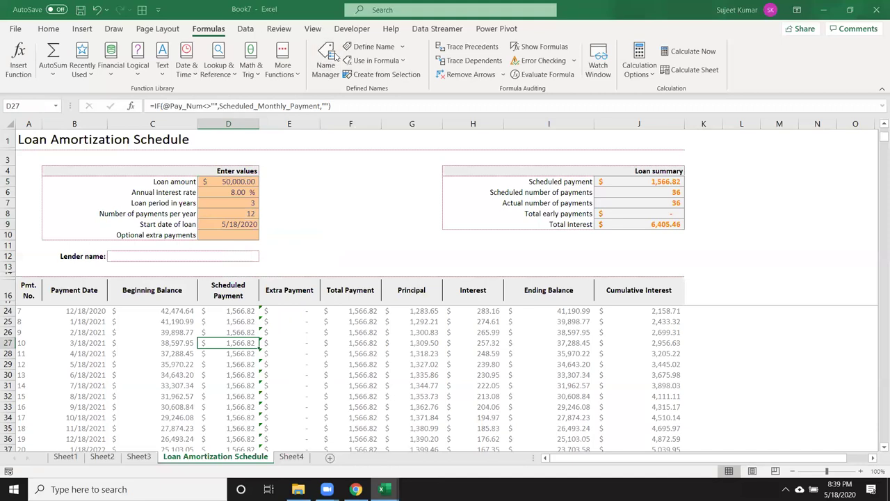
pyautogui.click(335, 57)
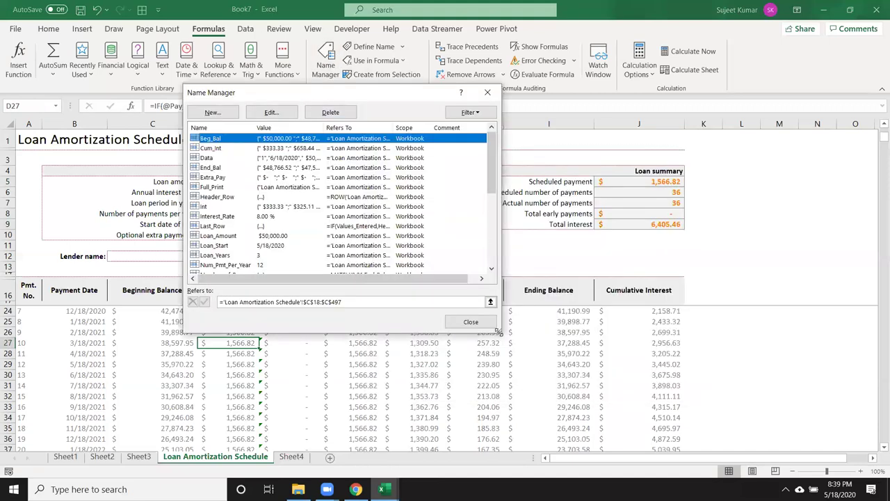
# Enlarge Name Manager and review Cum_Int, Data, End_Bal, Full_Print, Header_Row, Int, Interest_Rate, Last_Row.
pyautogui.moveTo(498, 331); pyautogui.dragTo(602, 429)
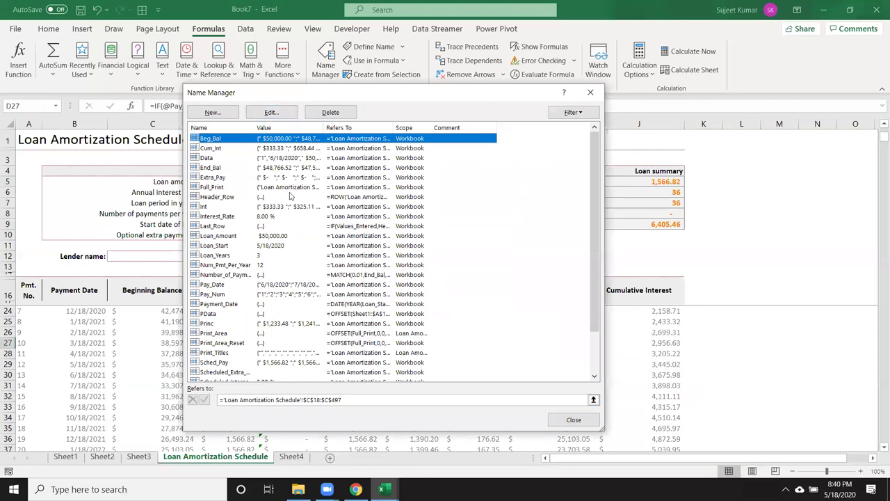
pyautogui.click(265, 148)
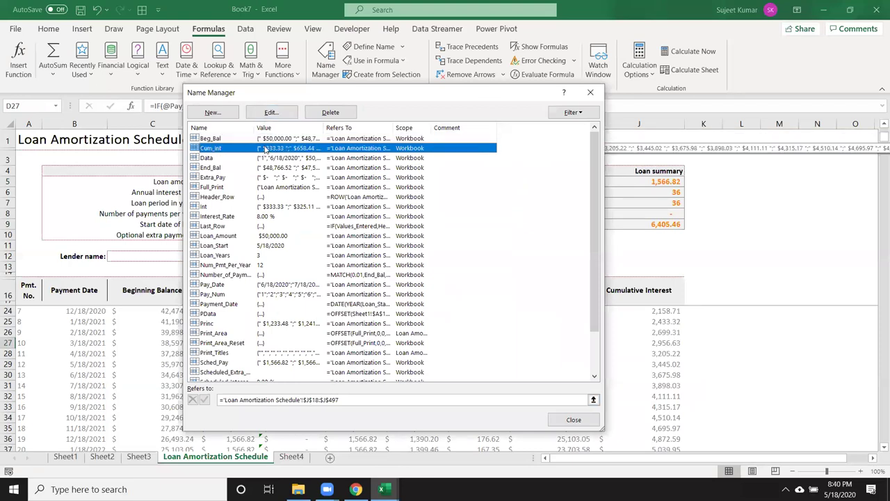
pyautogui.click(267, 158)
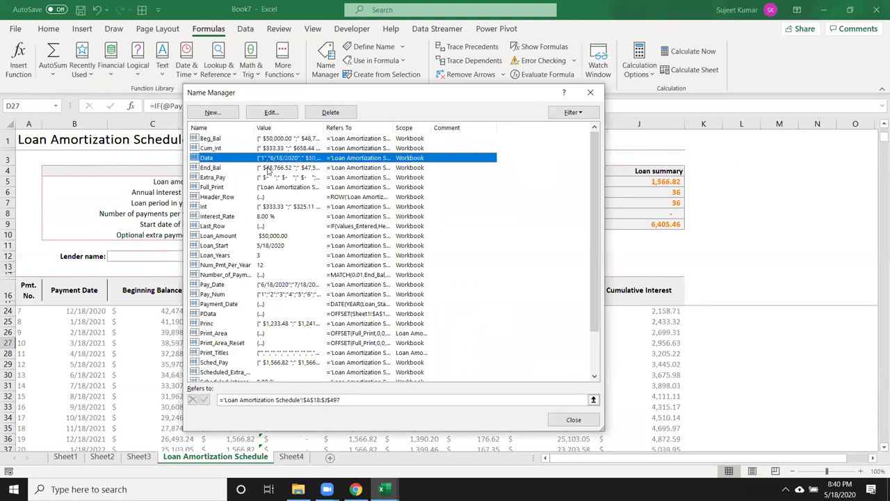
pyautogui.click(269, 168)
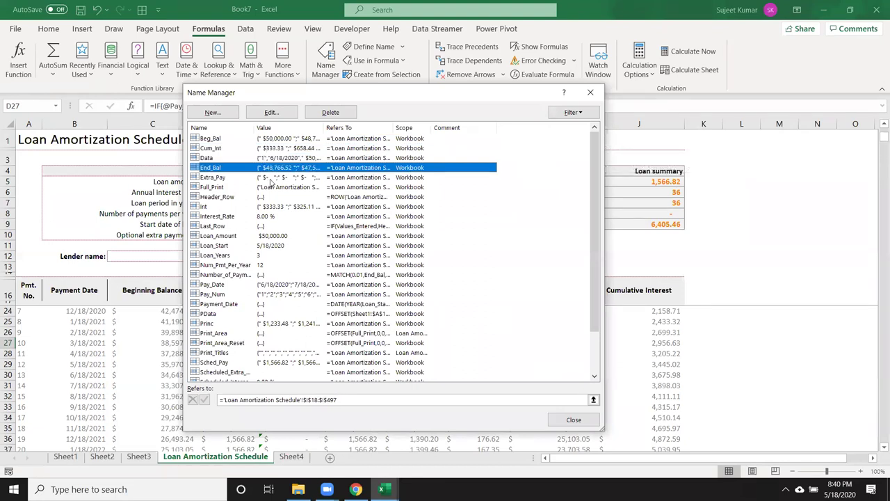
pyautogui.click(274, 189)
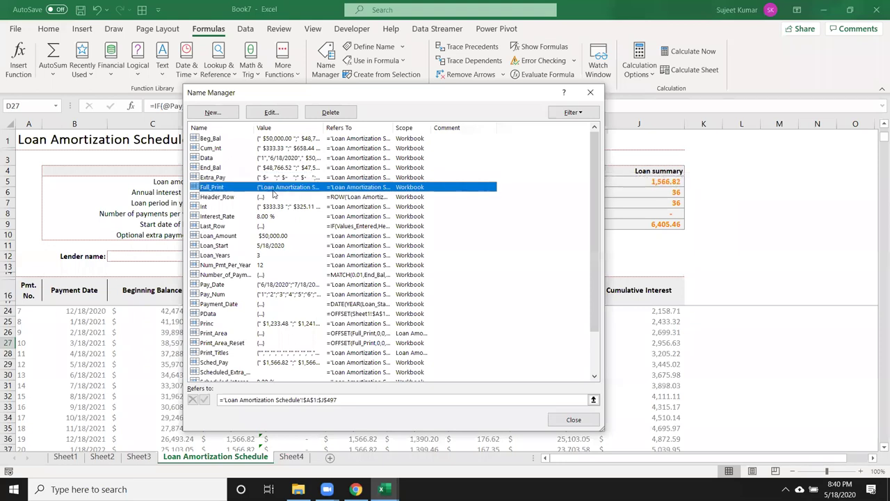
pyautogui.click(275, 199)
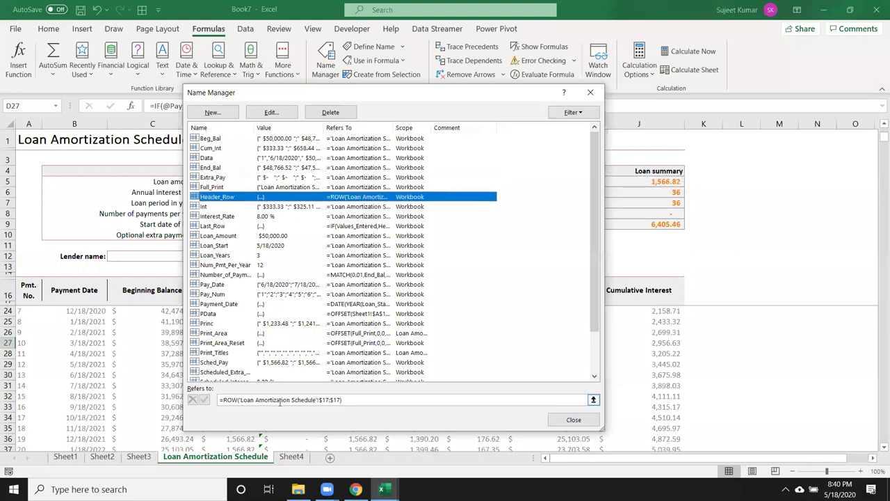
pyautogui.click(272, 208)
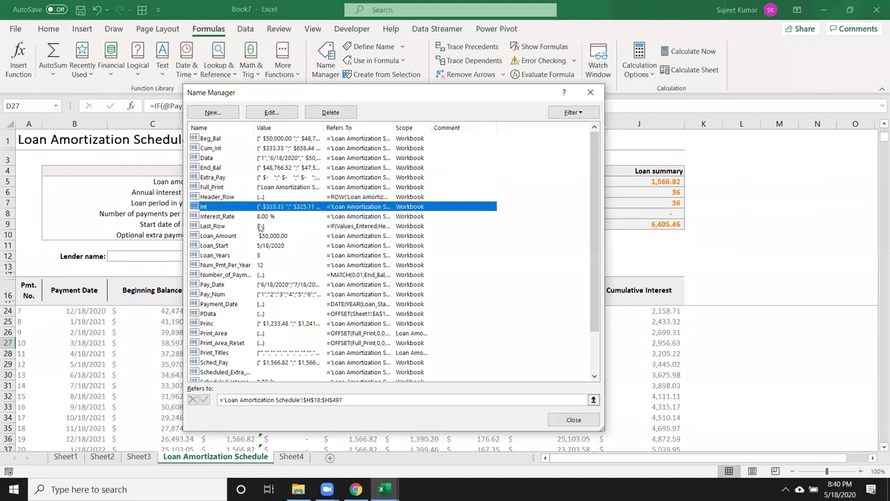
pyautogui.click(262, 218)
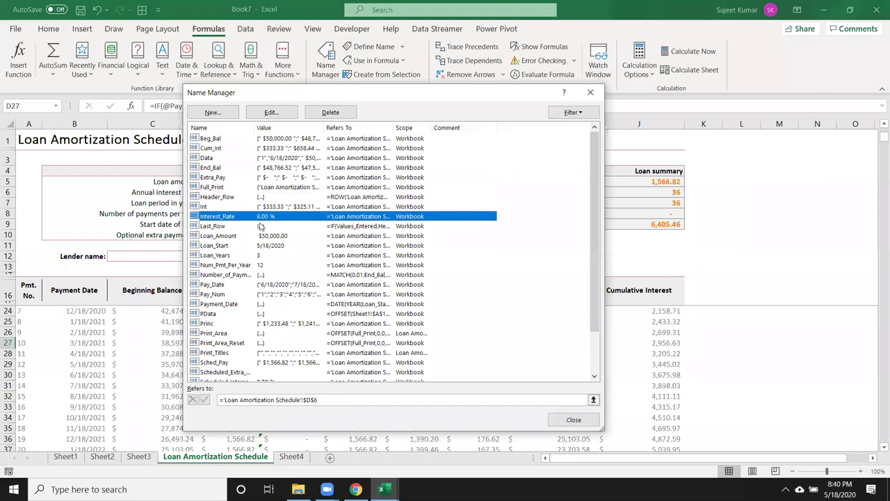
pyautogui.click(261, 227)
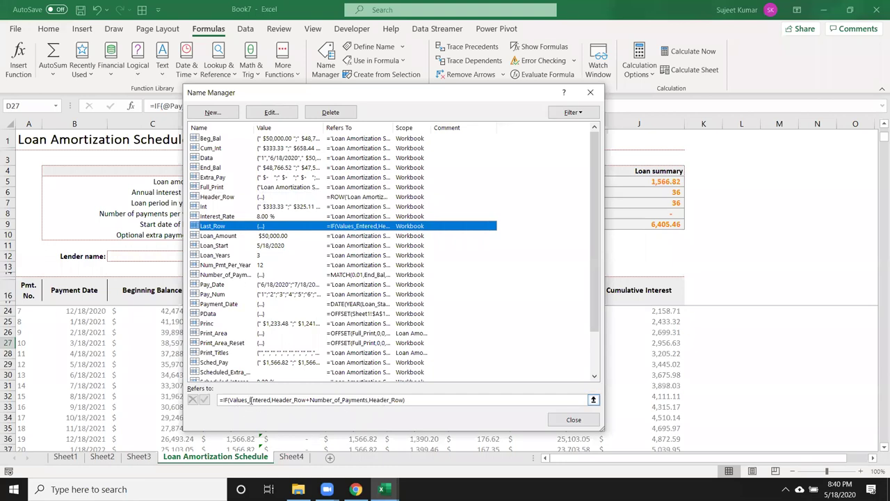
# Review Loan_Amount, Num_Pmt_Per_Year, Pay_Date, Pay_Num, Payment_Date, Print_Area, Print_Titles, Sched_Pay and related names.
pyautogui.click(255, 237)
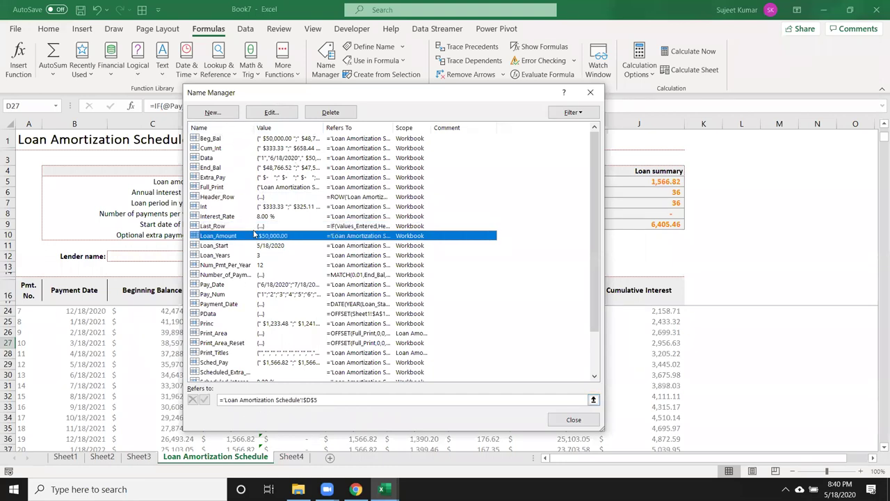
pyautogui.click(259, 265)
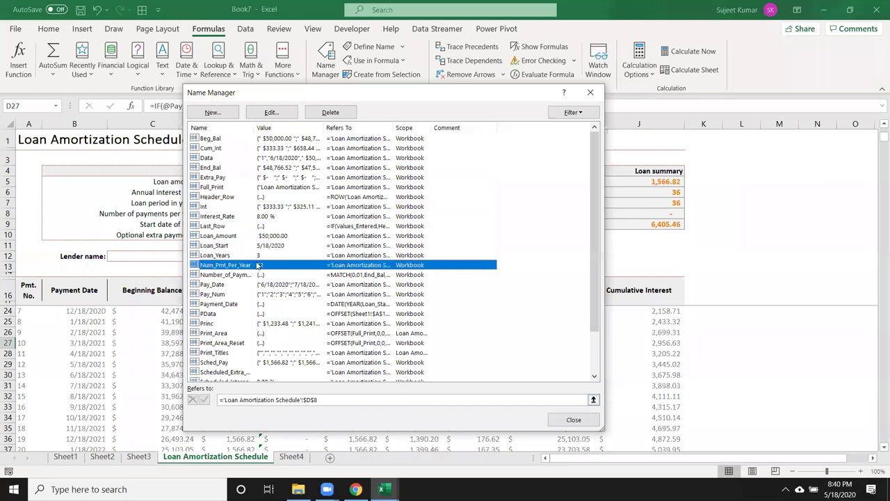
pyautogui.click(254, 275)
pyautogui.click(253, 284)
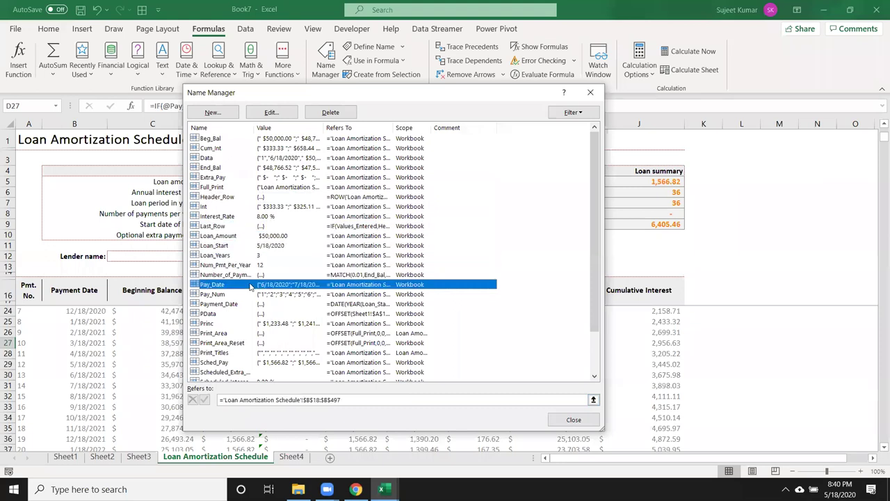
pyautogui.click(251, 295)
pyautogui.click(253, 305)
pyautogui.click(255, 333)
pyautogui.click(258, 353)
pyautogui.click(260, 363)
pyautogui.click(262, 371)
pyautogui.scroll(-2, 265, 376)
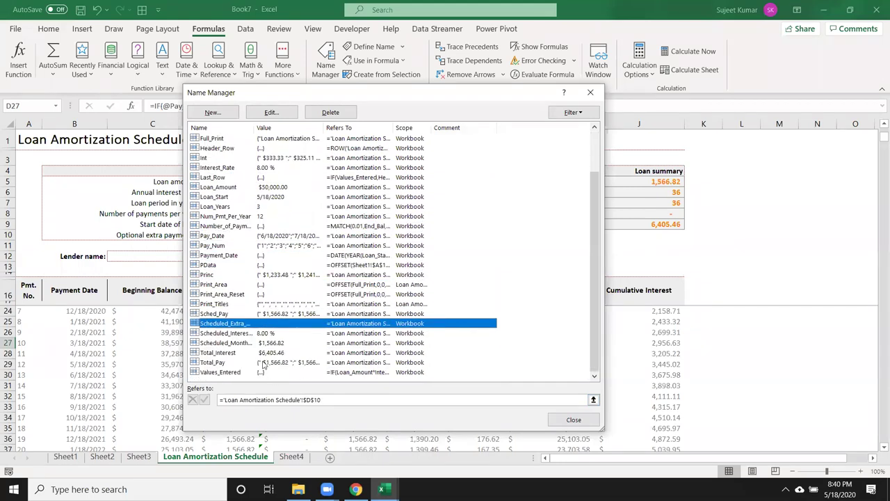
# Close Name Manager and select J27's cumulative interest formula.
pyautogui.click(574, 420)
pyautogui.click(668, 342)
pyautogui.scroll(-6, 639, 345)
pyautogui.scroll(6, 639, 345)
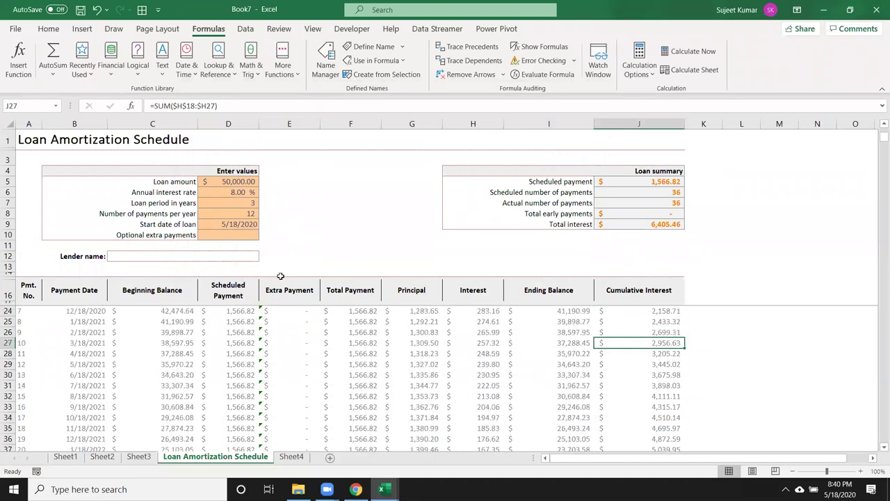
pyautogui.click(361, 324)
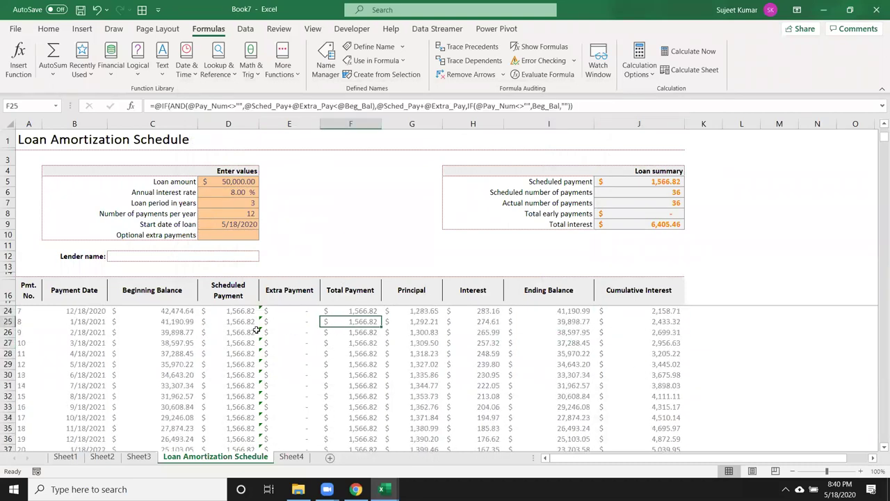
pyautogui.doubleClick(332, 322)
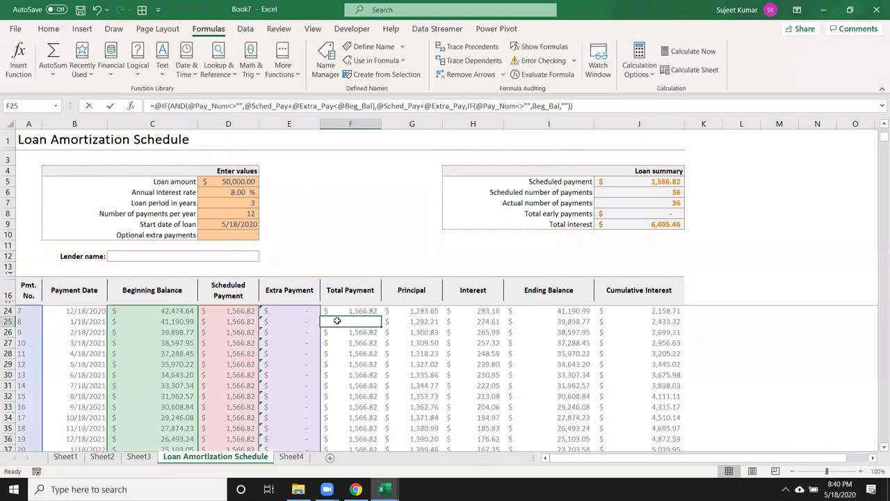
pyautogui.click(290, 347)
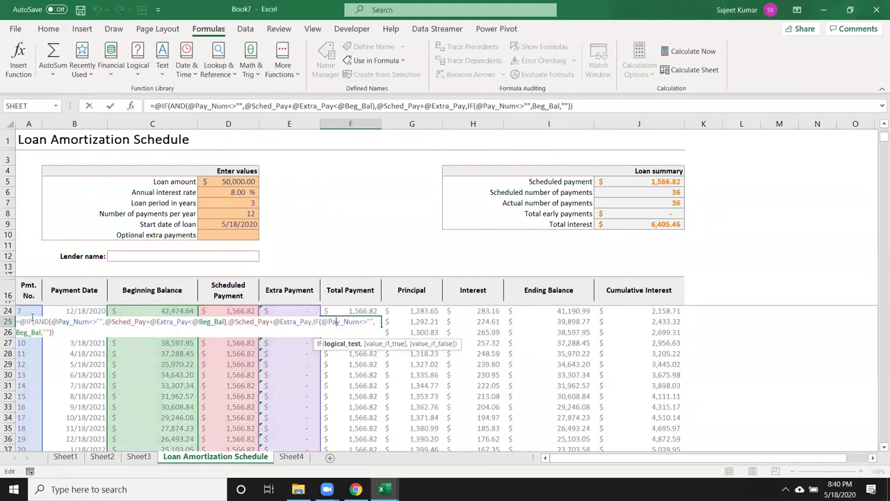
pyautogui.moveTo(60, 332); pyautogui.dragTo(15, 321)
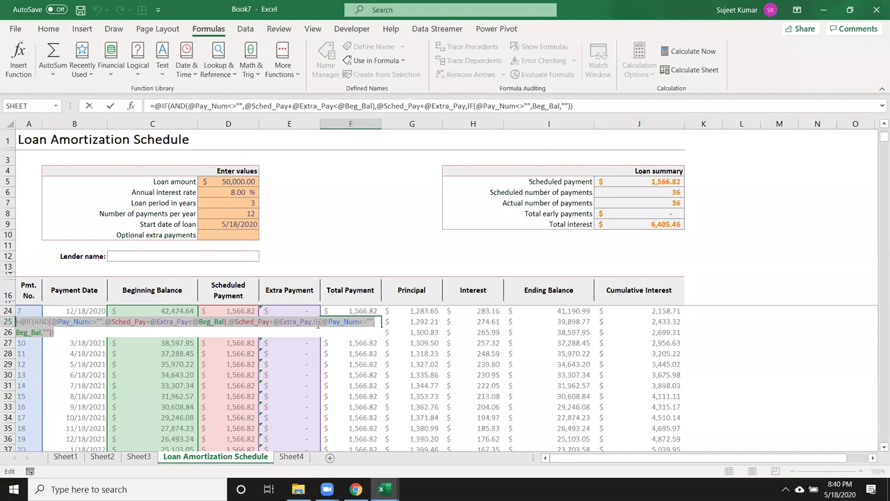
pyautogui.press('Return')
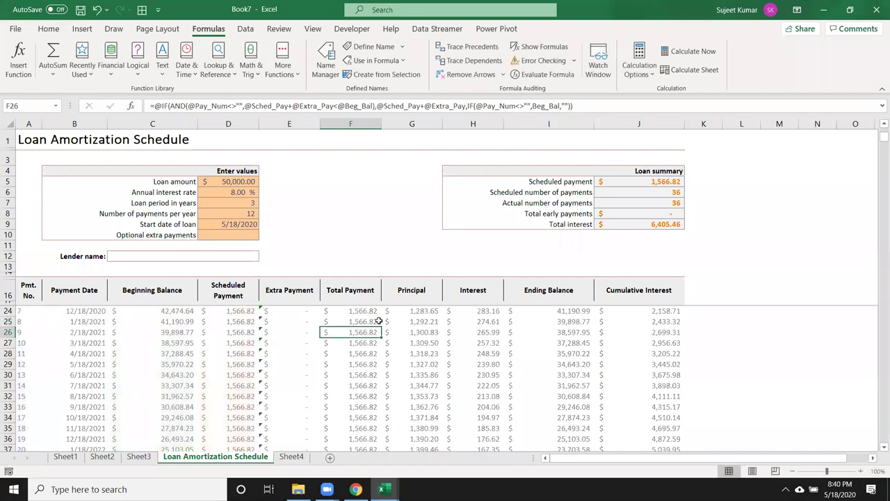
pyautogui.click(228, 181)
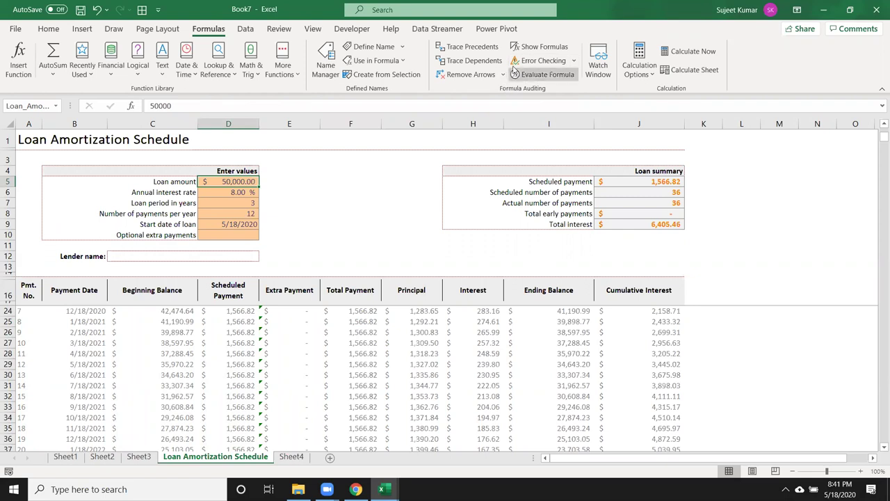
pyautogui.click(471, 62)
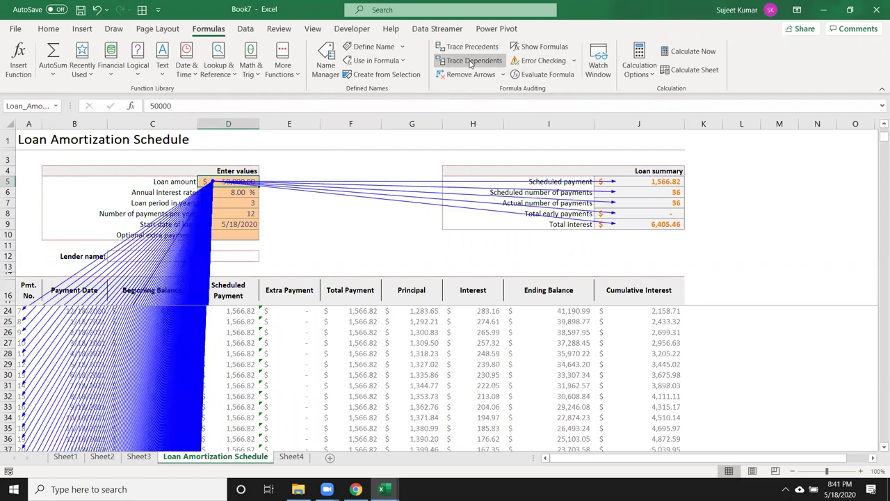
pyautogui.scroll(-3, 321, 301)
pyautogui.scroll(-3, 322, 301)
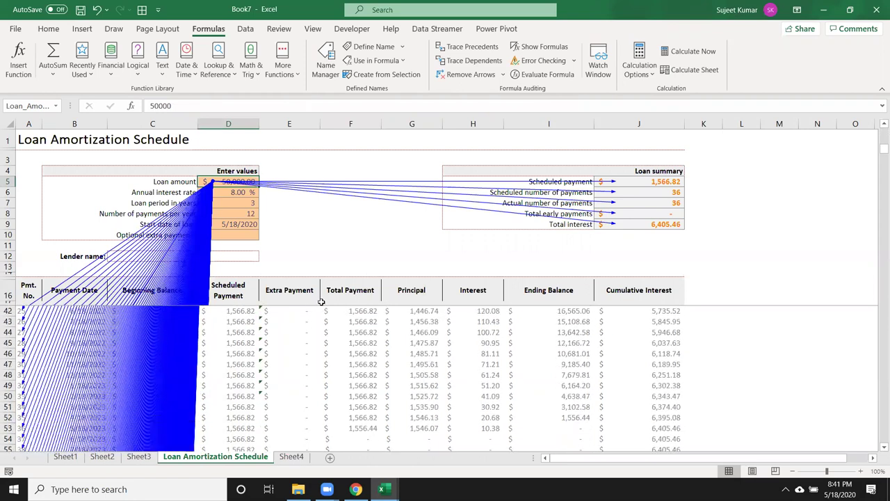
pyautogui.scroll(1, 322, 300)
pyautogui.scroll(3, 321, 300)
pyautogui.scroll(3, 321, 299)
pyautogui.scroll(1, 321, 297)
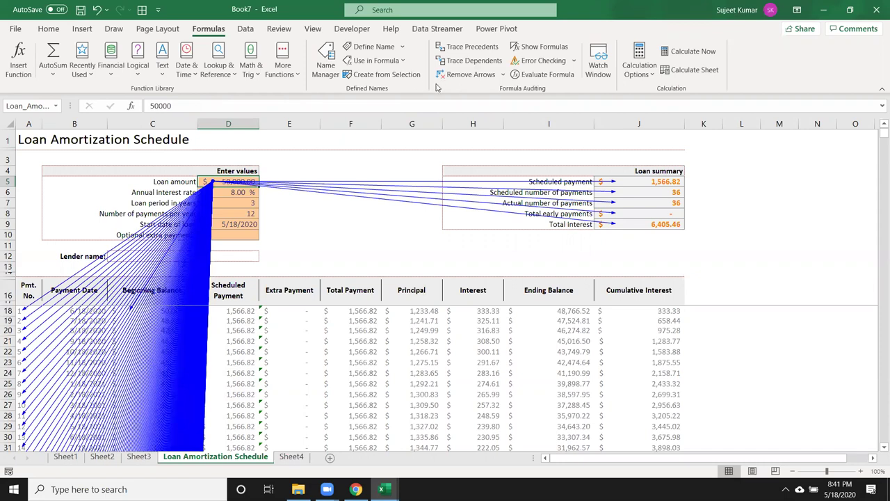
pyautogui.click(461, 75)
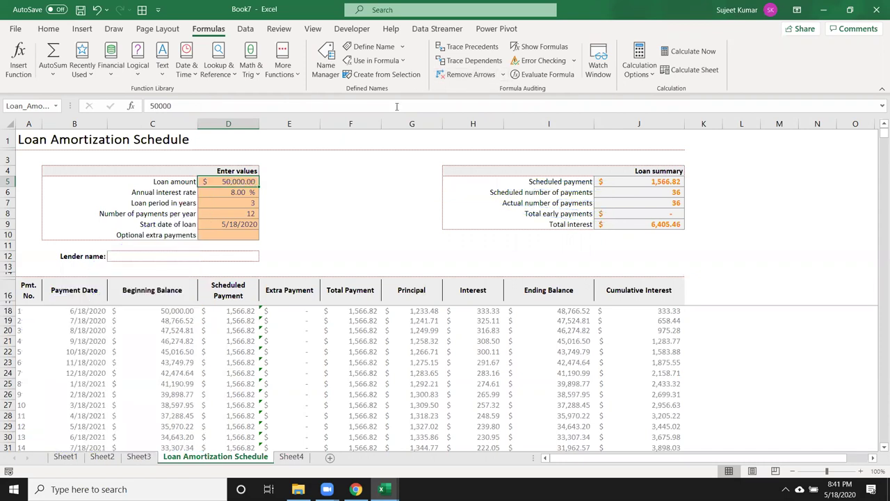
pyautogui.click(639, 219)
pyautogui.click(474, 61)
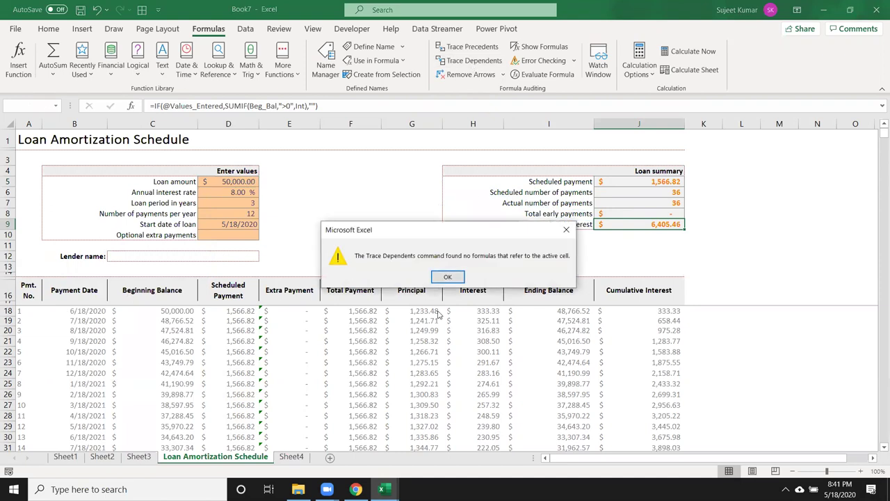
pyautogui.click(448, 277)
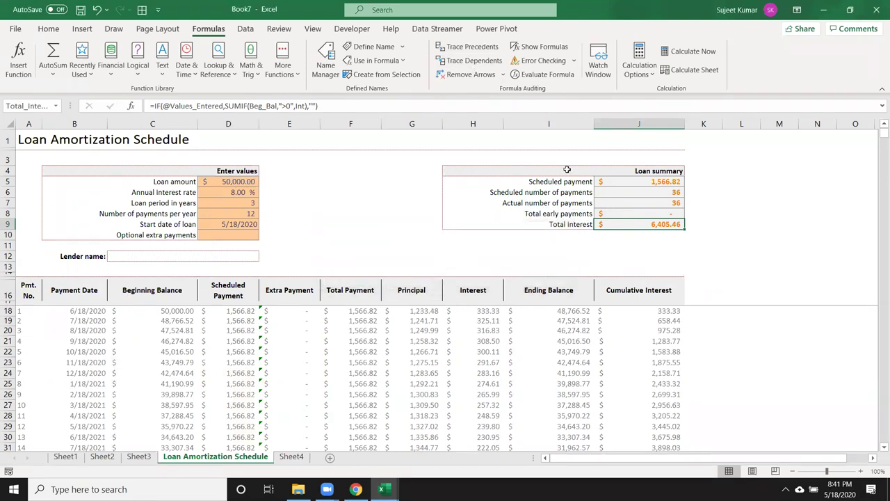
pyautogui.click(486, 47)
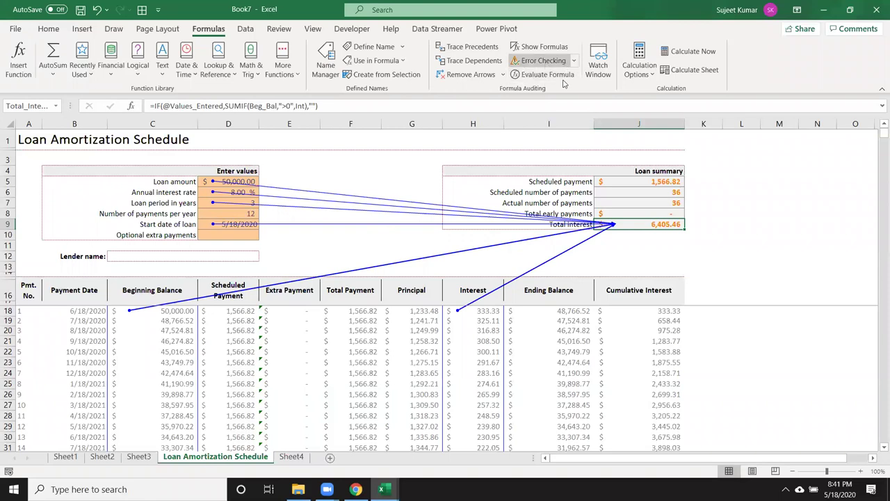
pyautogui.click(470, 74)
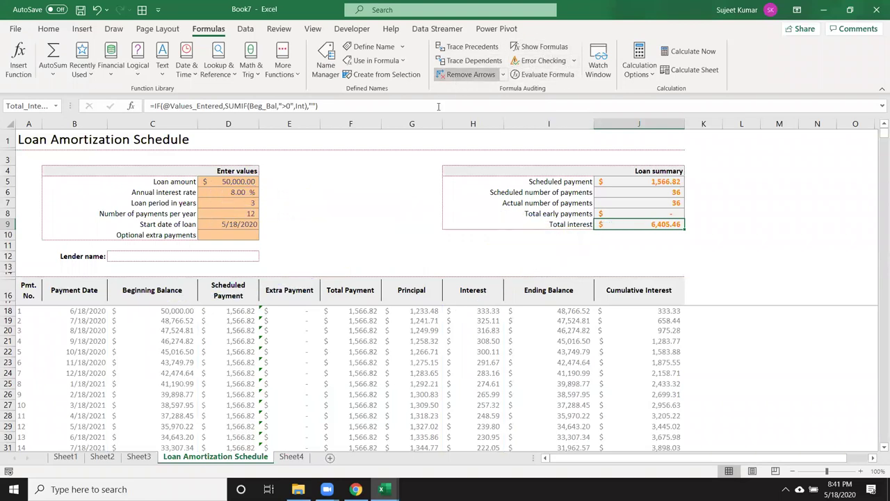
pyautogui.click(344, 233)
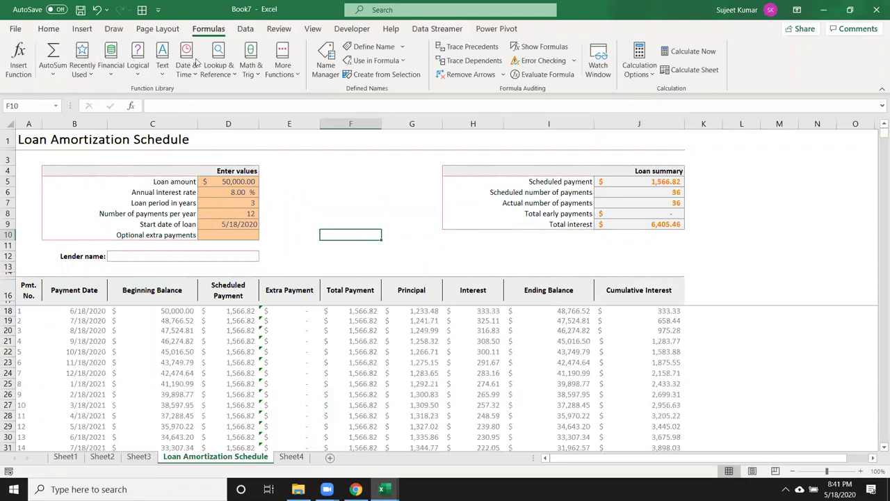
pyautogui.click(248, 33)
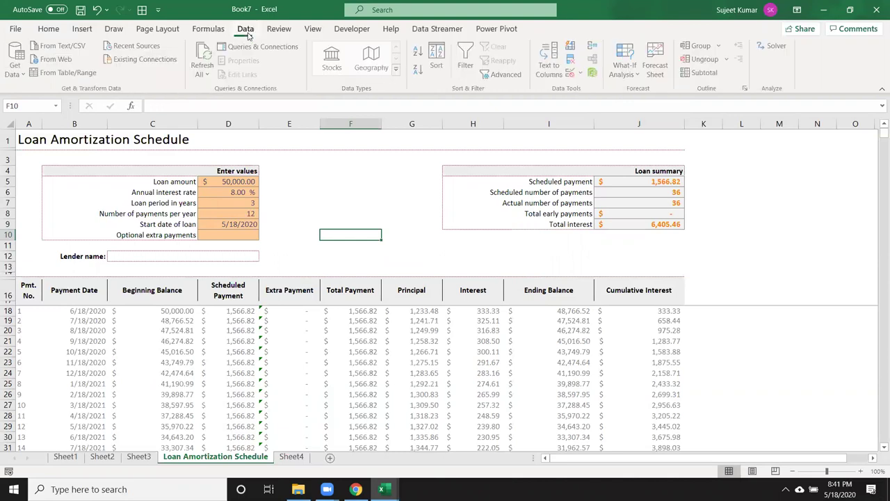
pyautogui.click(208, 29)
pyautogui.click(518, 63)
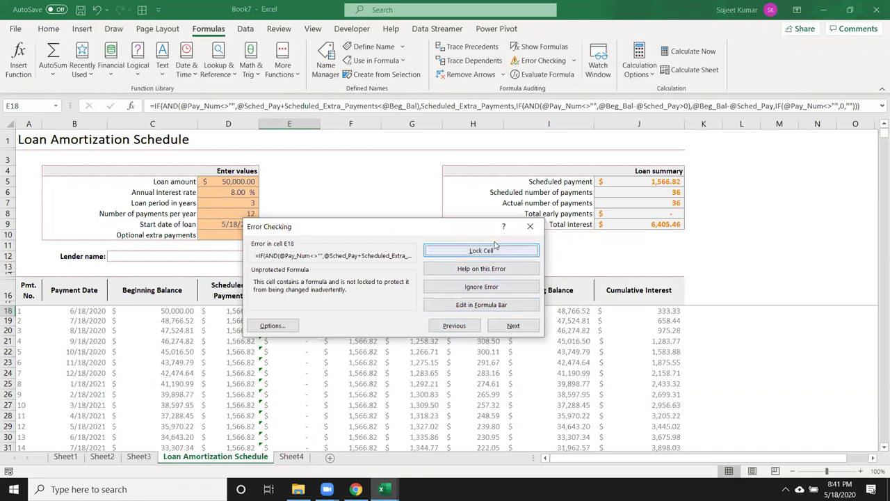
pyautogui.click(536, 229)
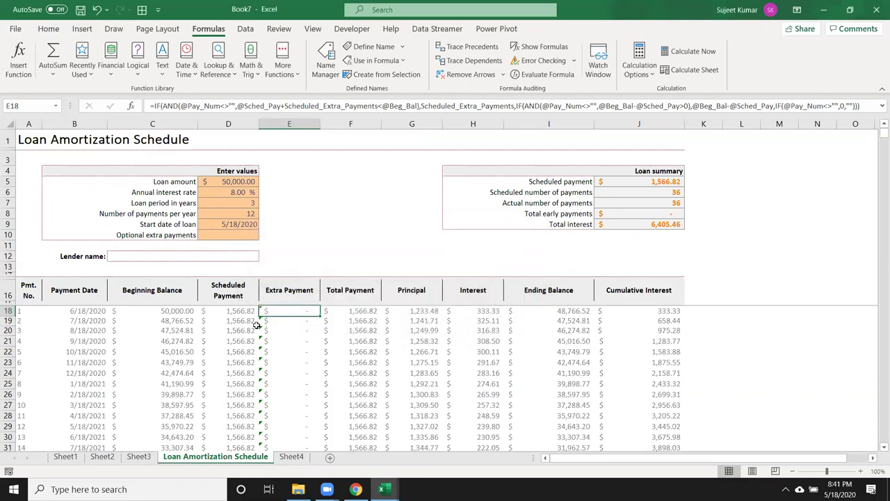
pyautogui.click(169, 339)
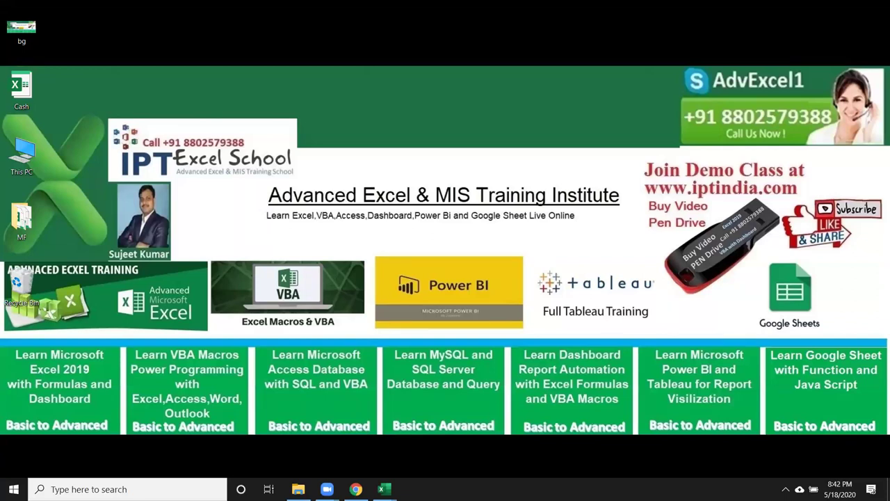
# Show the open Excel workbook thumbnails, DataP and Book7, and bring DataP's sales table into view.
pyautogui.moveTo(382, 489)
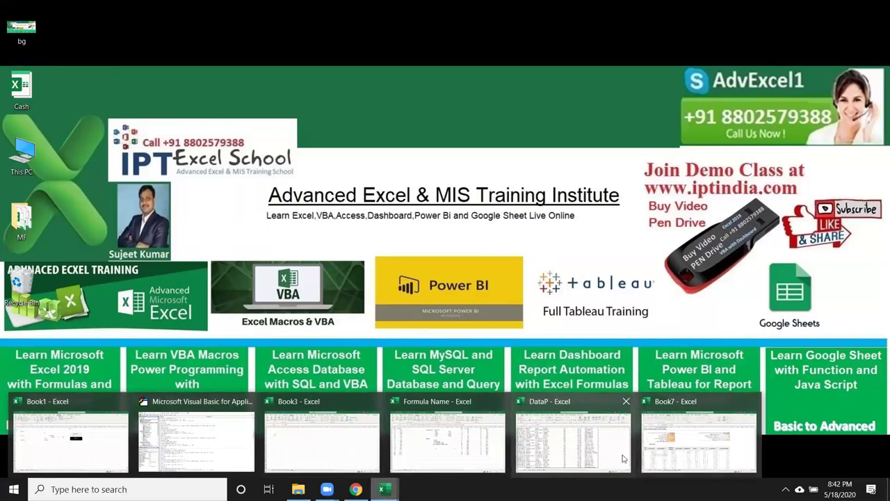
pyautogui.moveTo(612, 457)
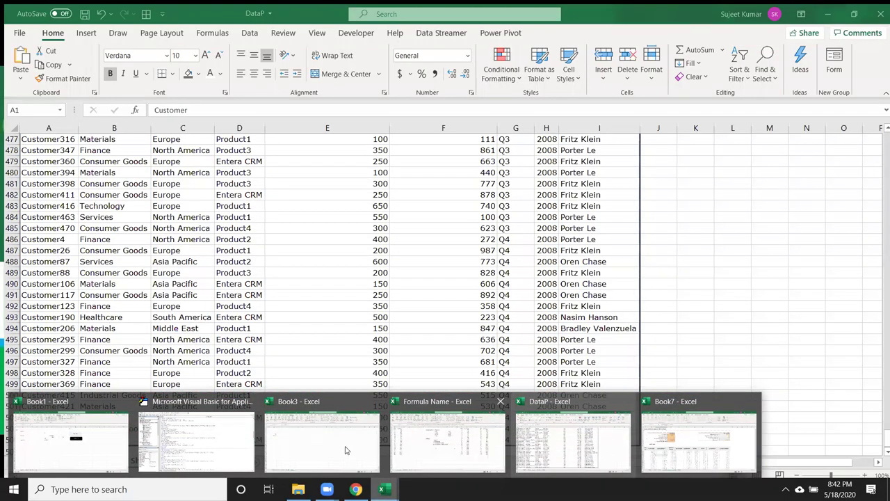